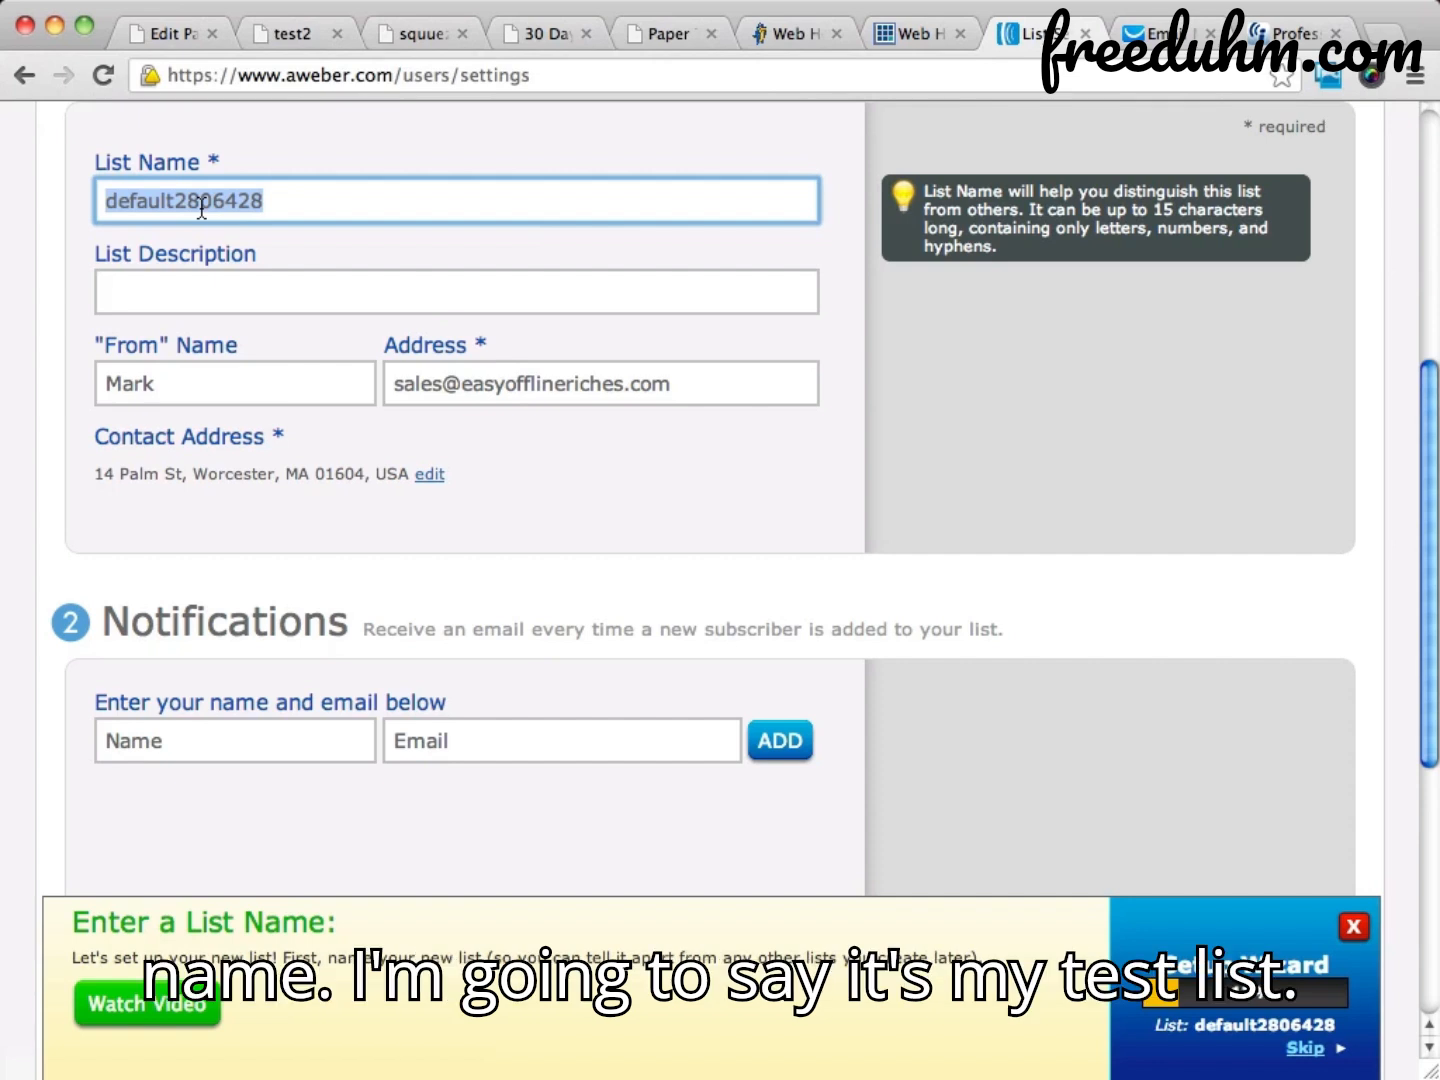
Name the new list mytestlist100 and give it the description "My test list test"
type("mytestlist1")
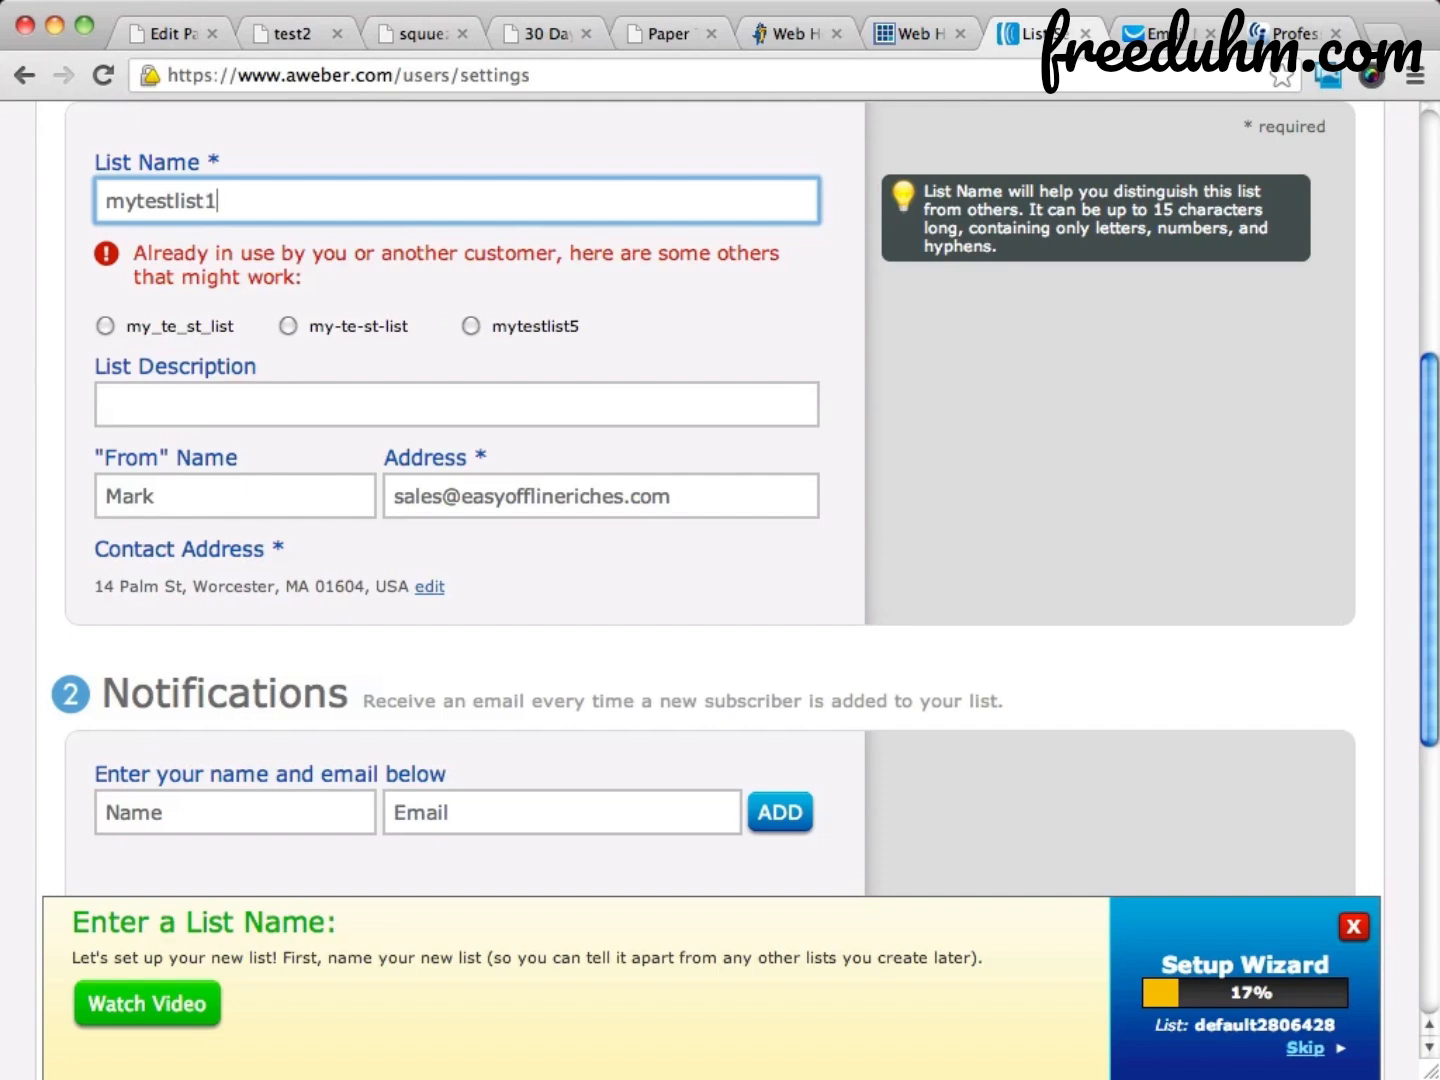
type("00")
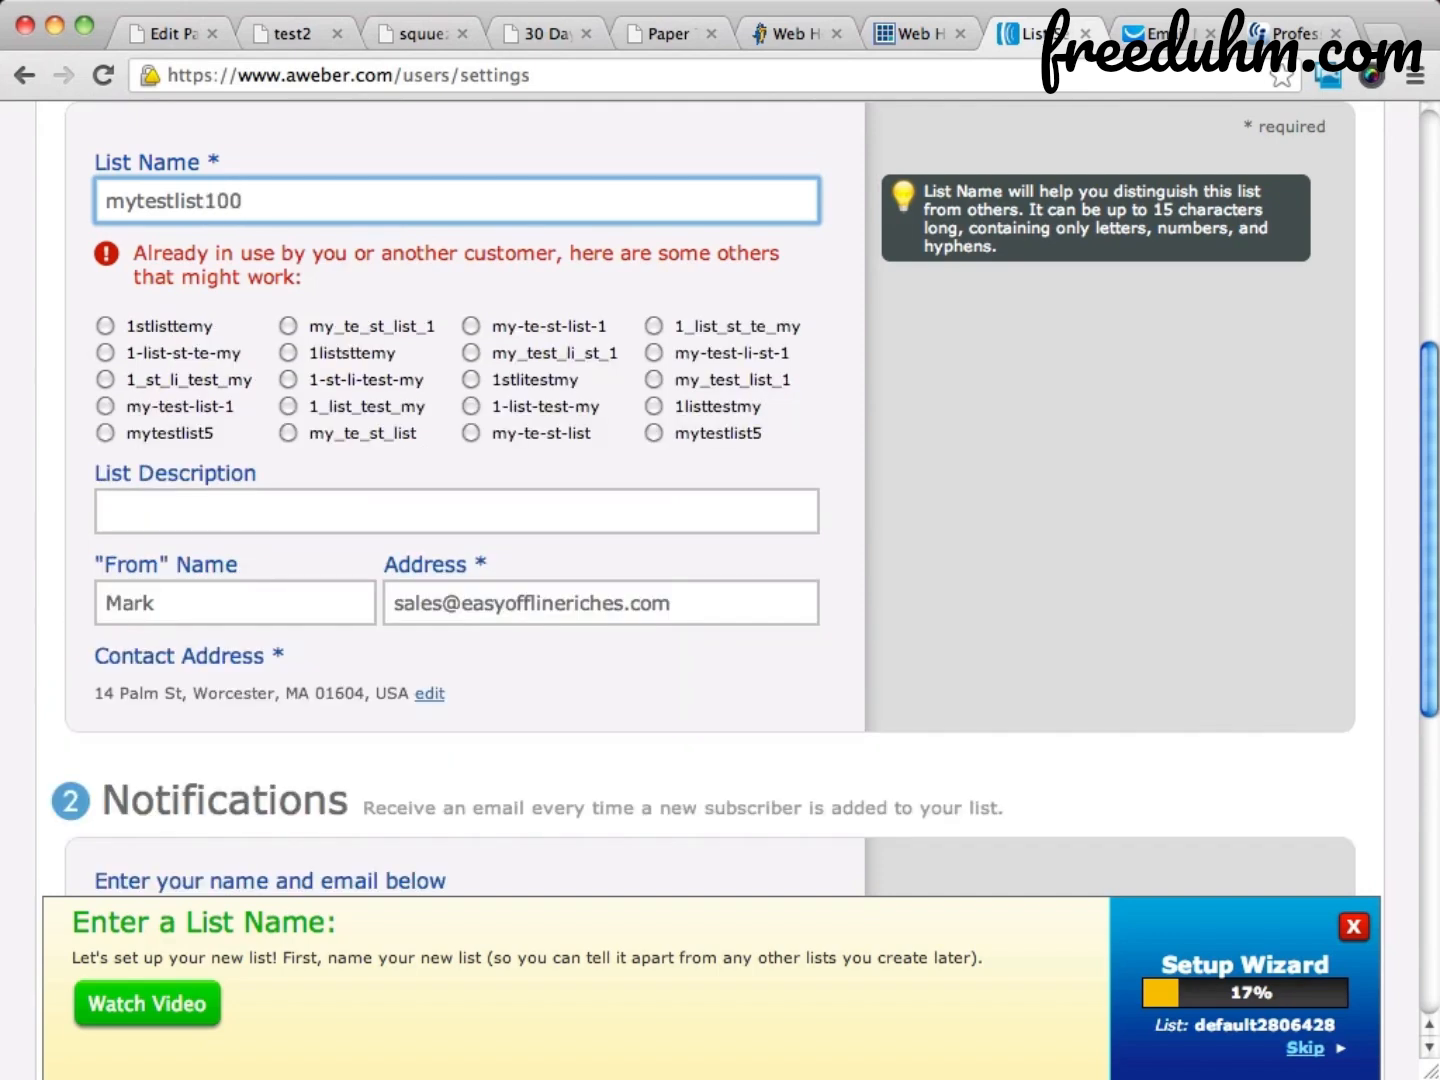
left_click(203, 329)
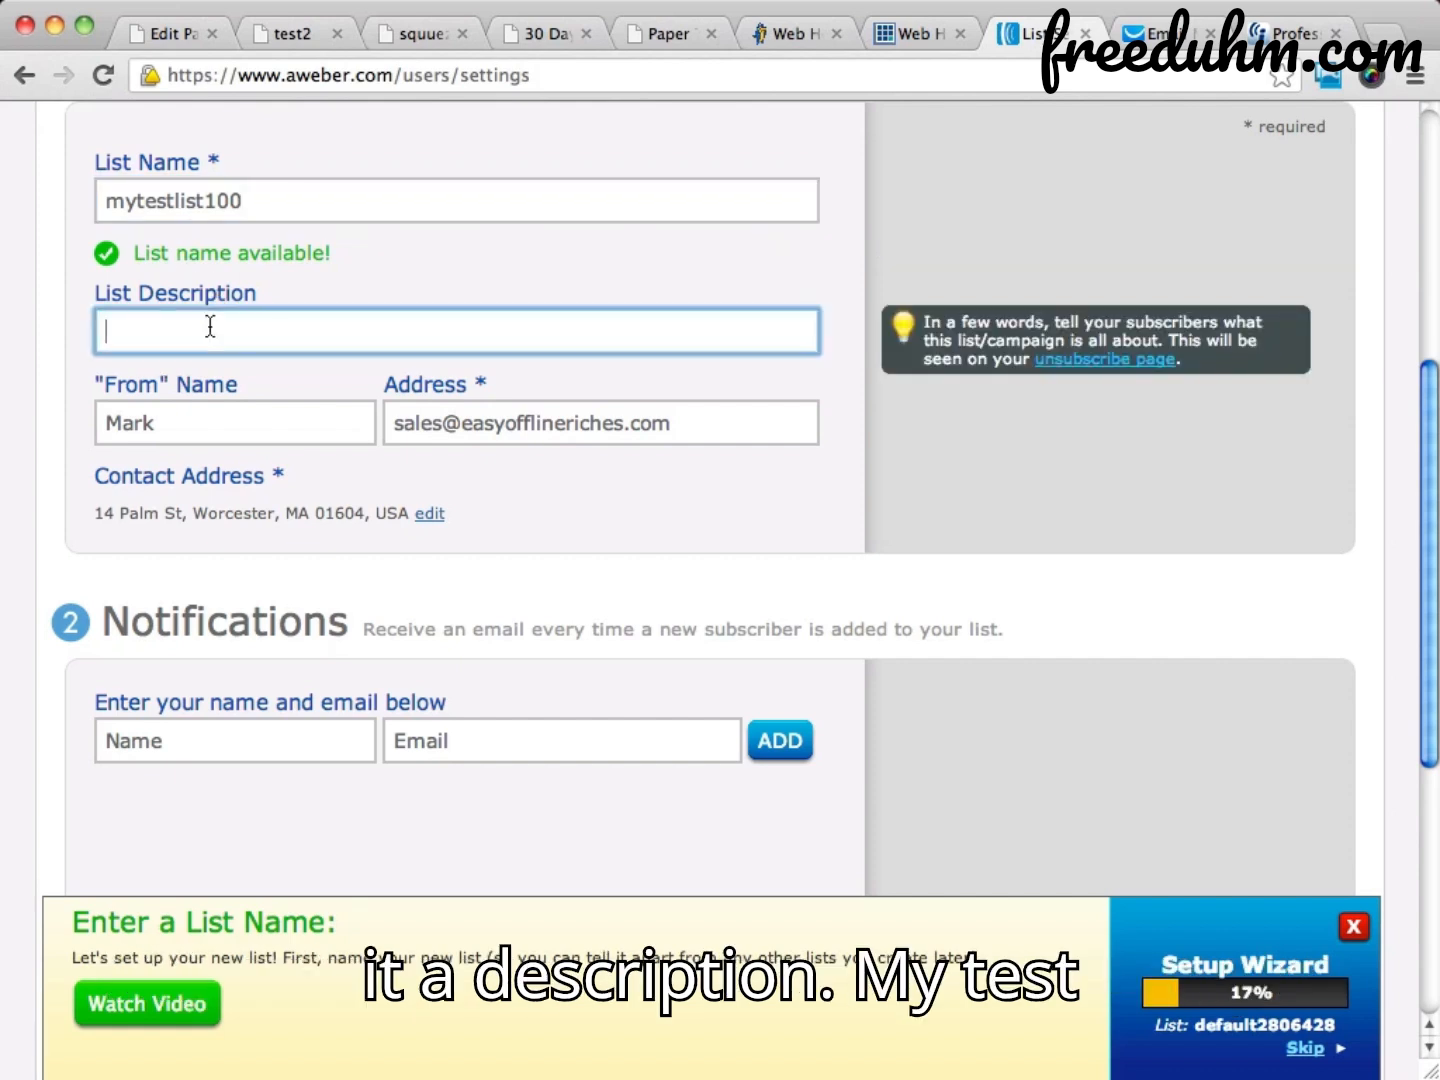
type("My test ")
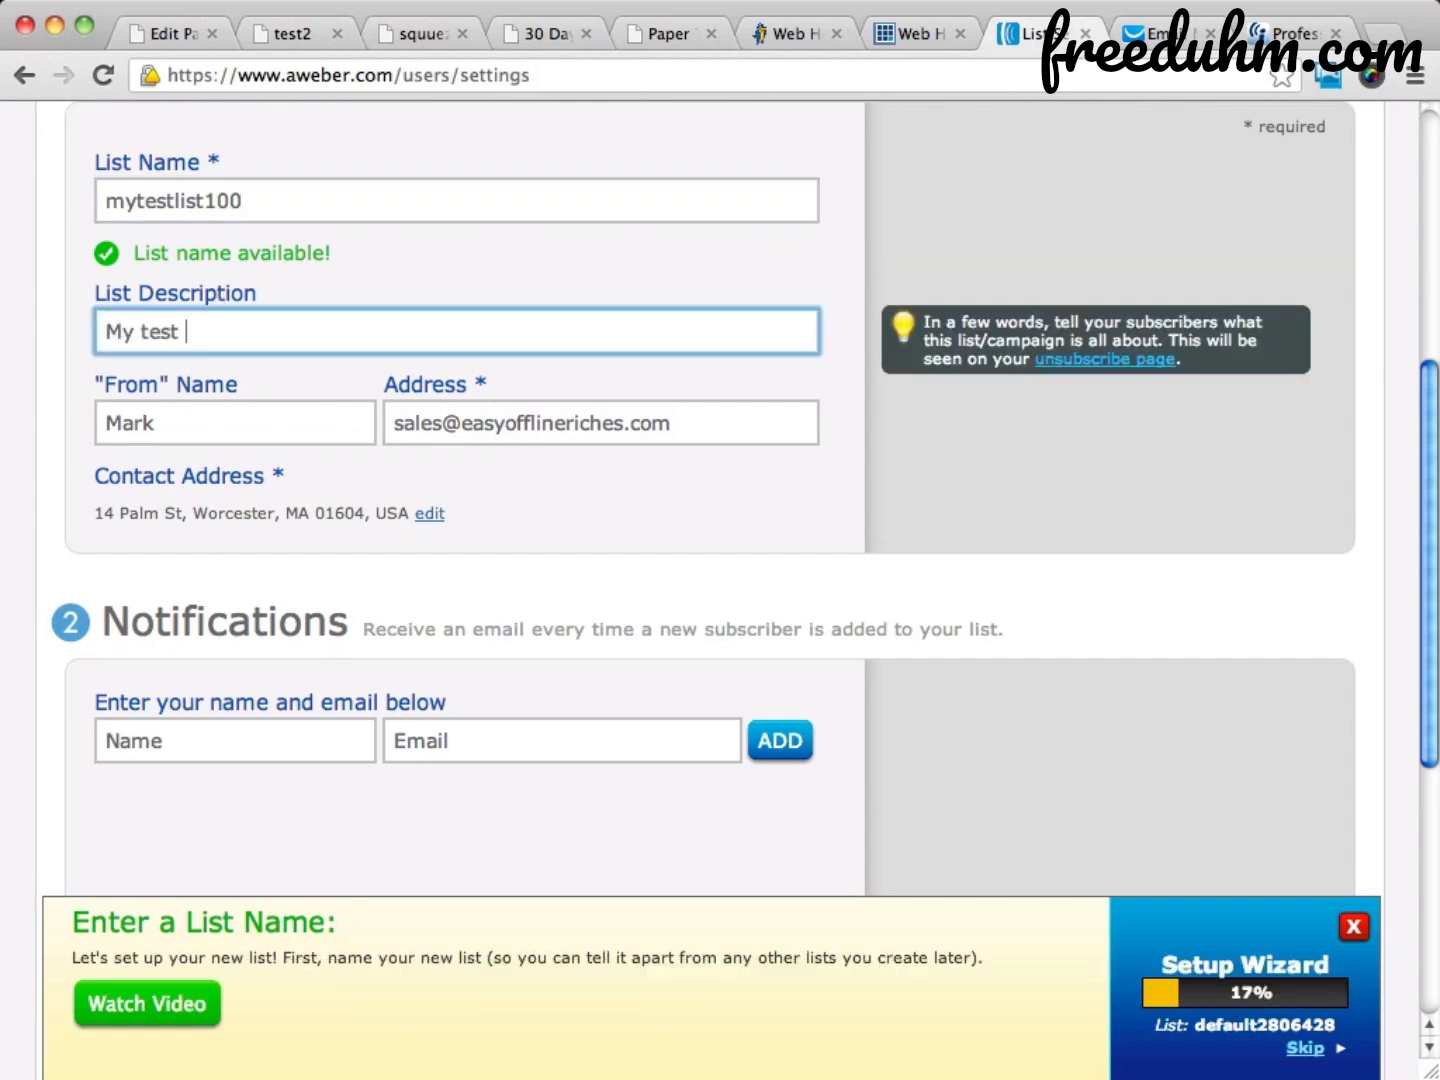
type("list te")
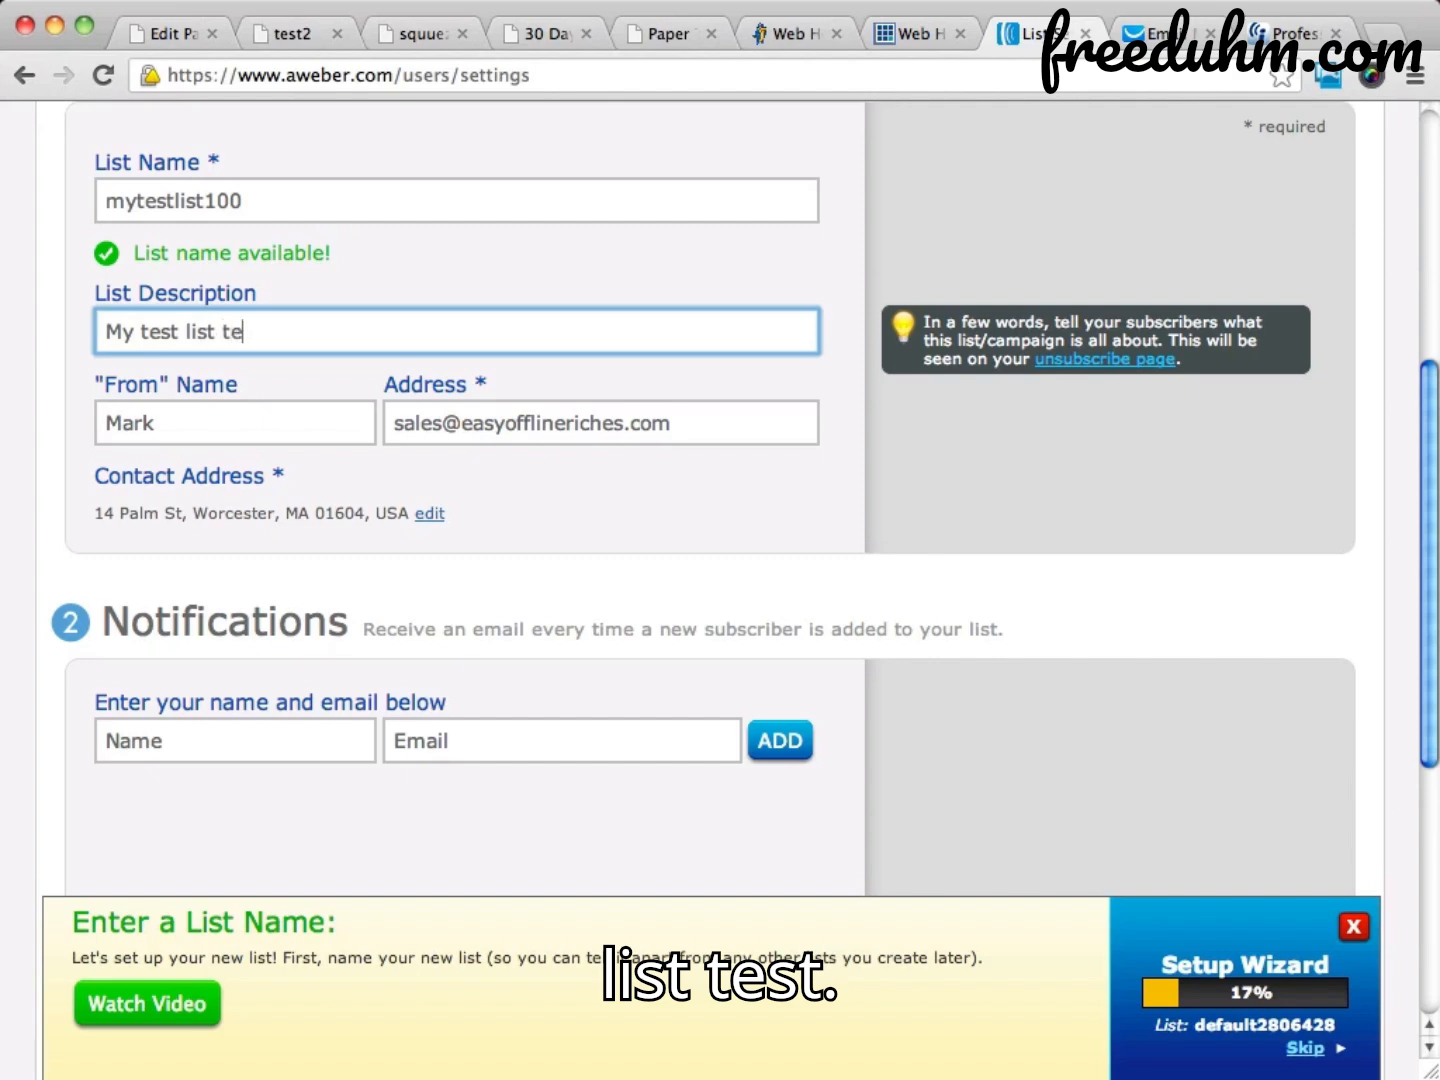
type("st")
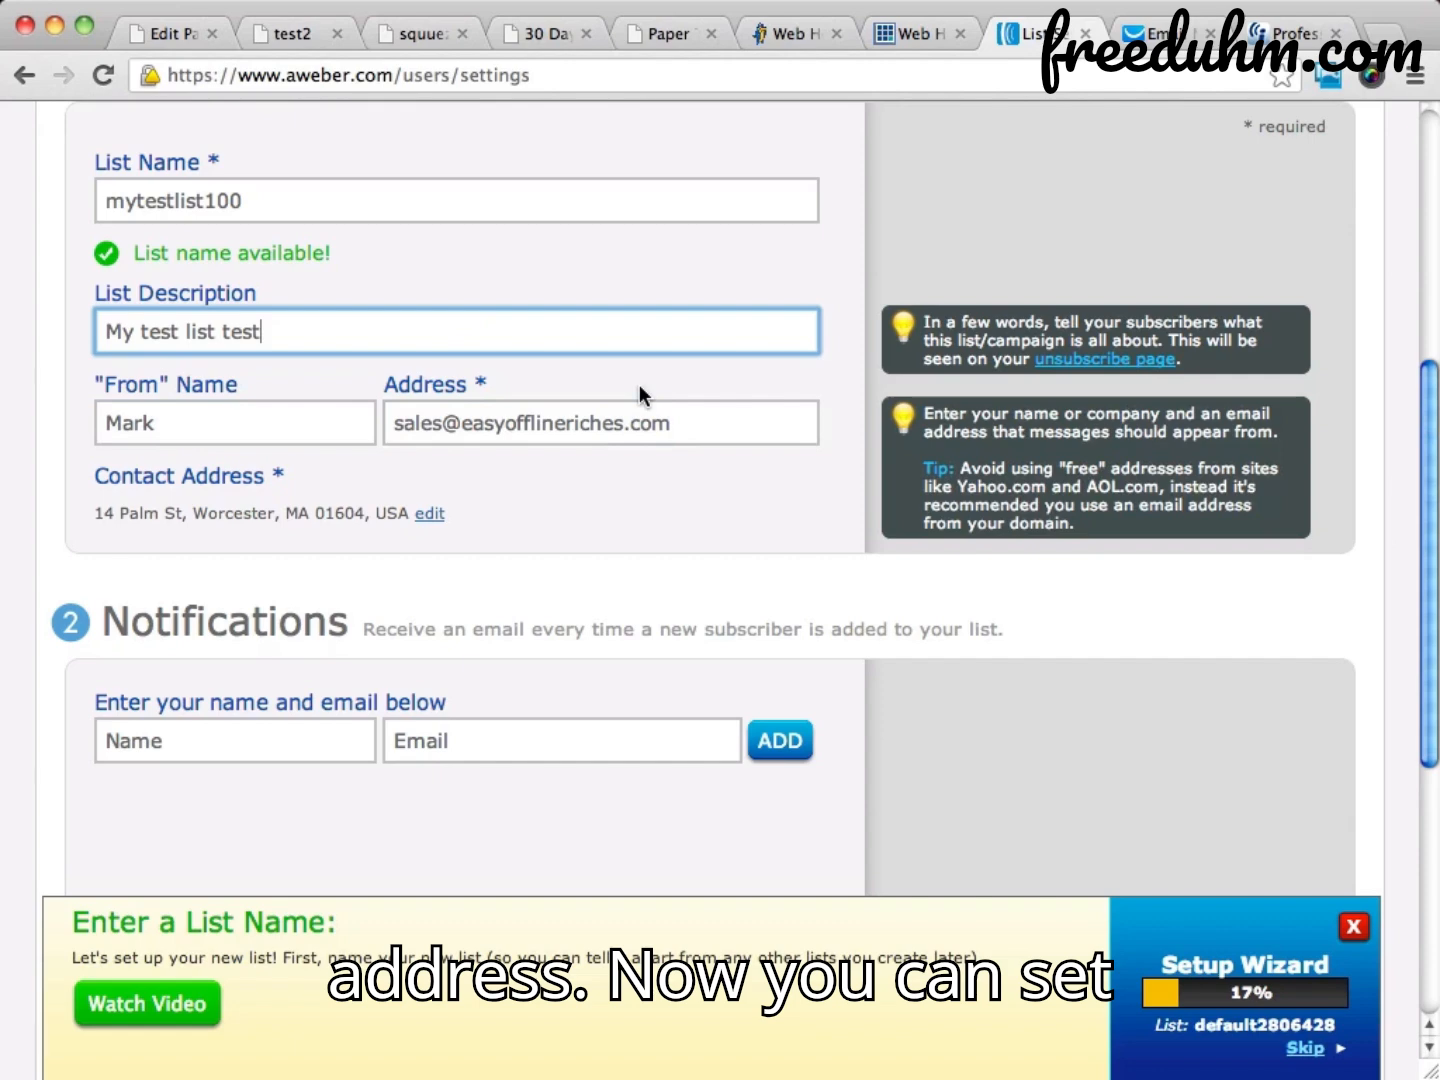
Review the new list's notification options and save its basic settings
scroll(638, 391, "down", 3)
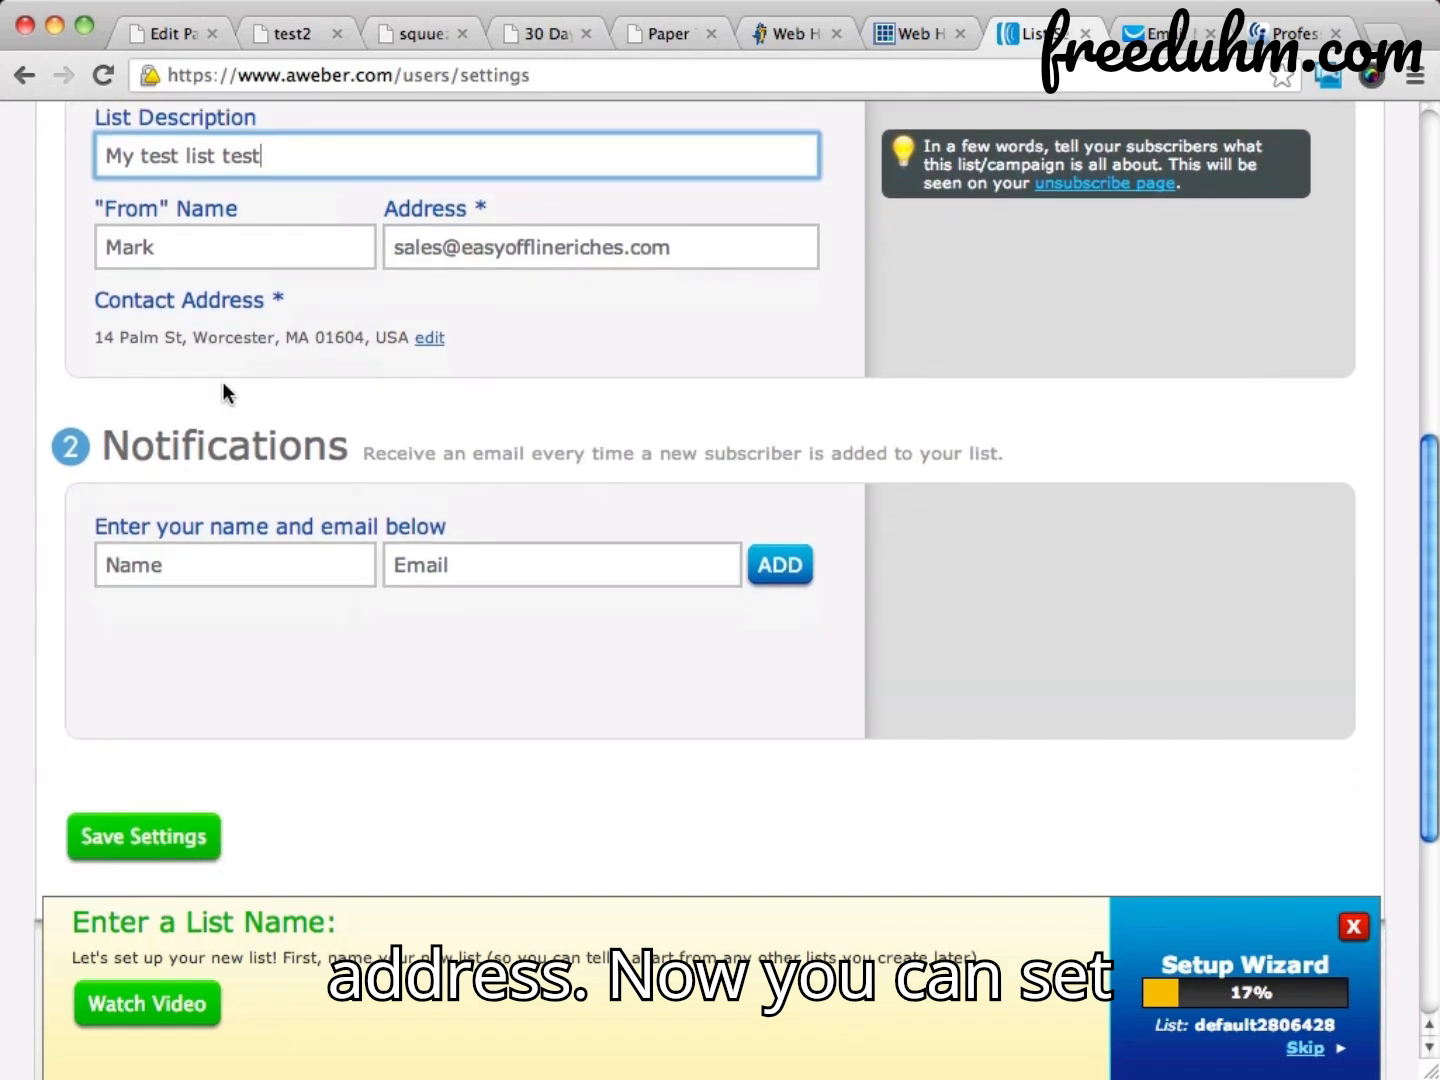
scroll(214, 428, "down", 3)
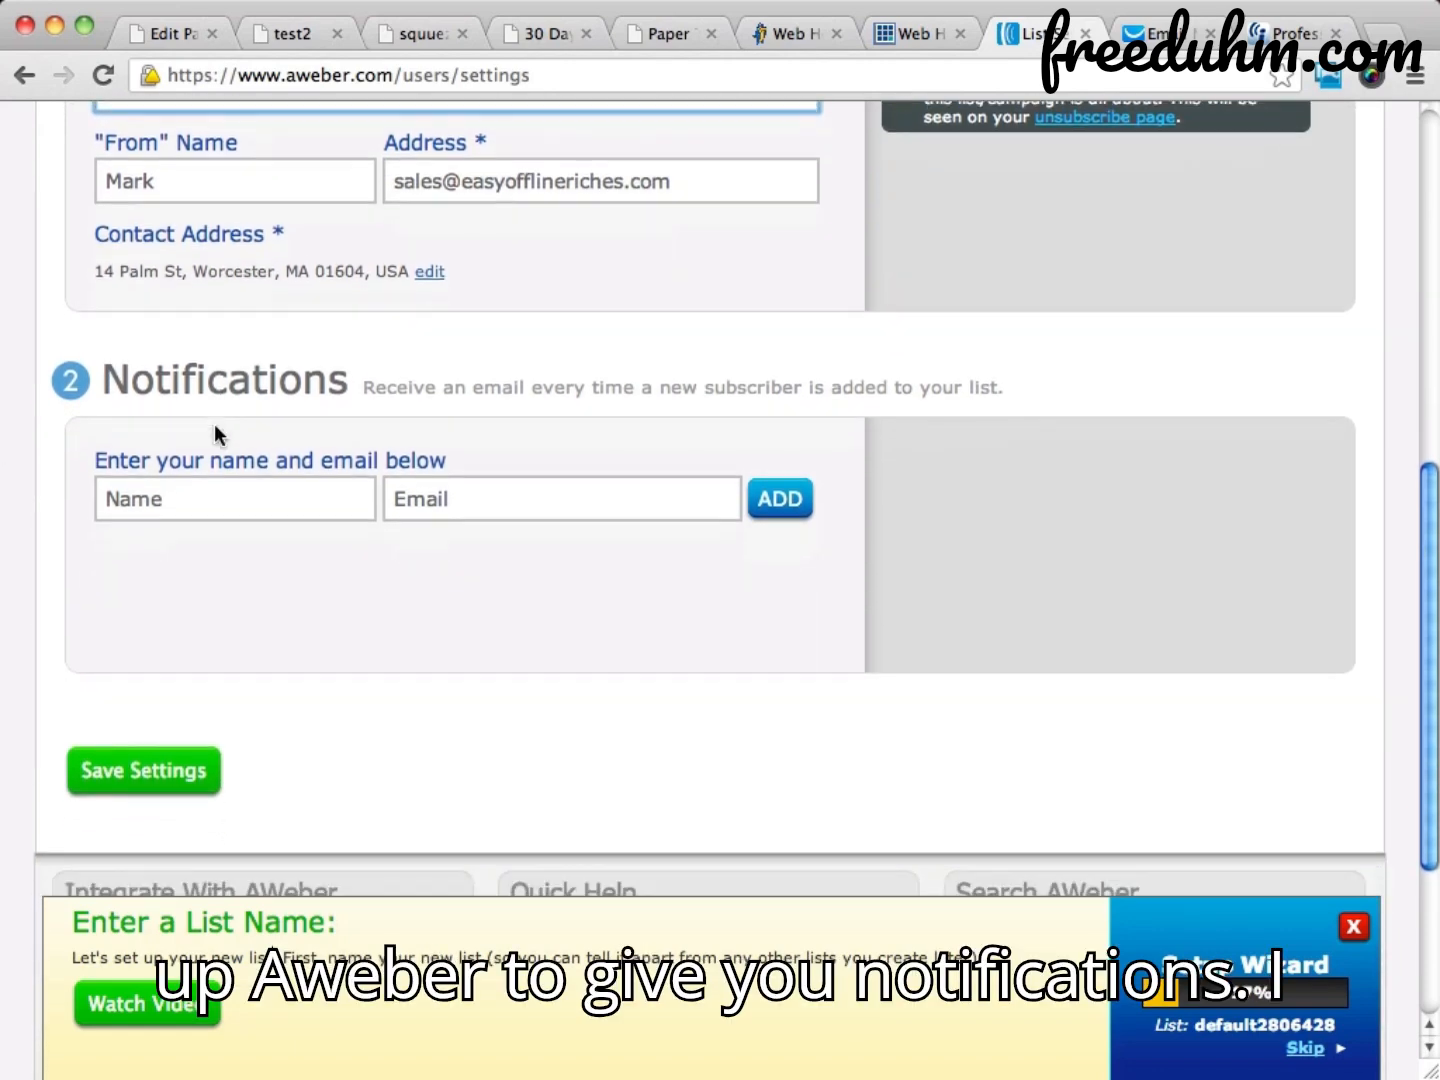
scroll(210, 315, "up", 5)
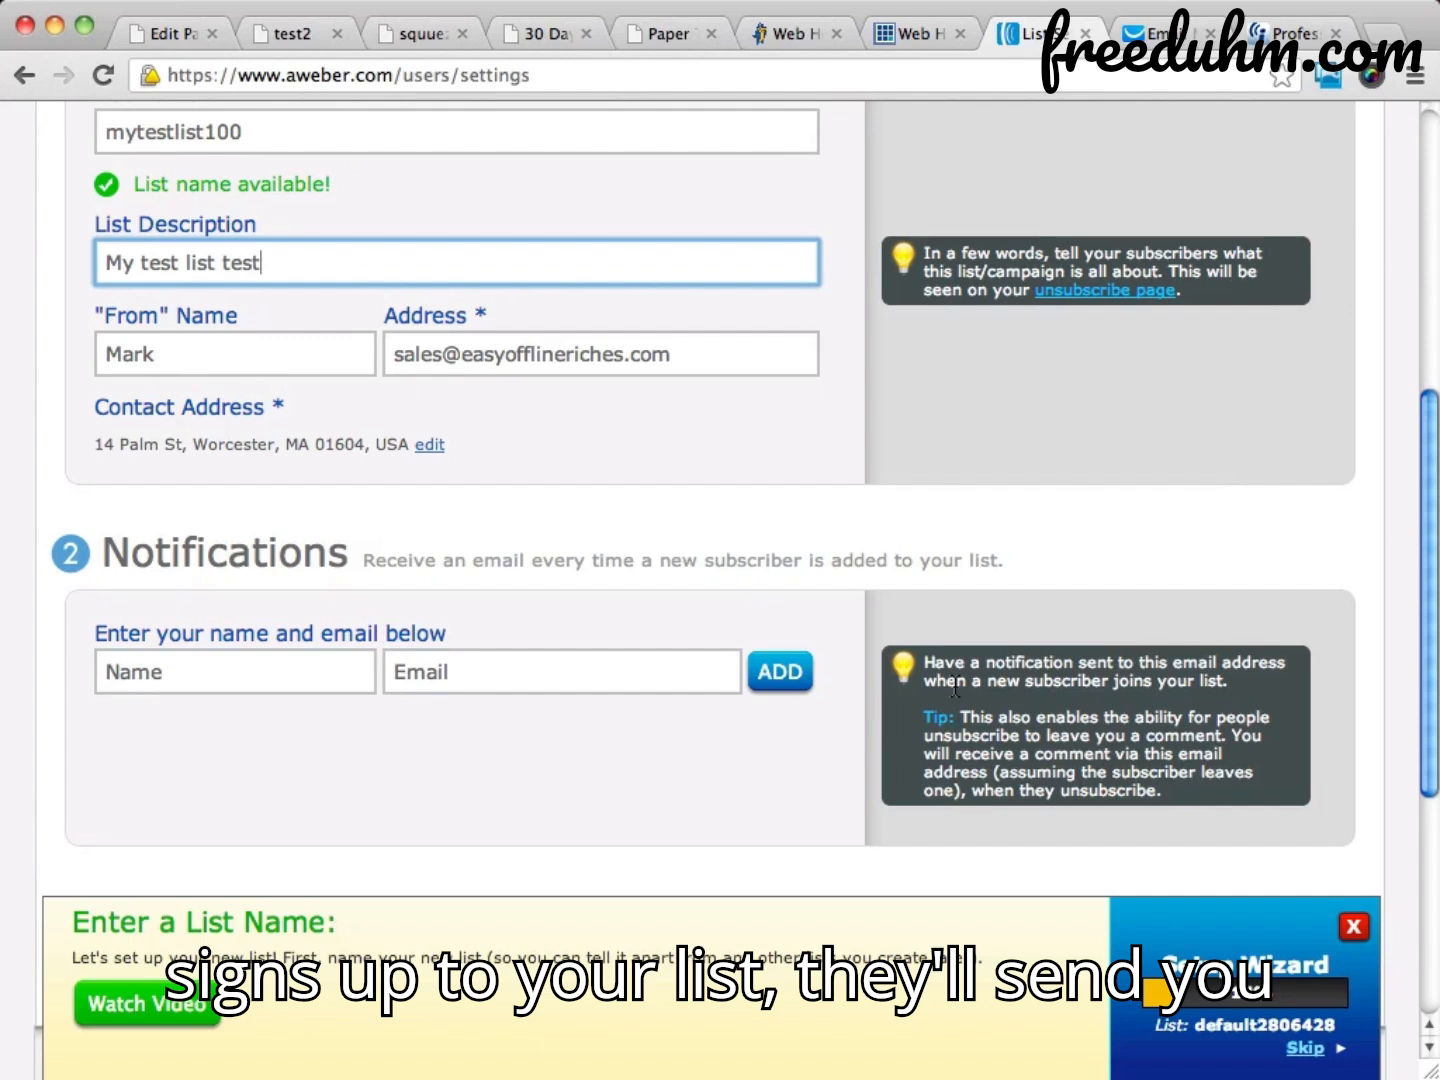
scroll(294, 601, "down", 4)
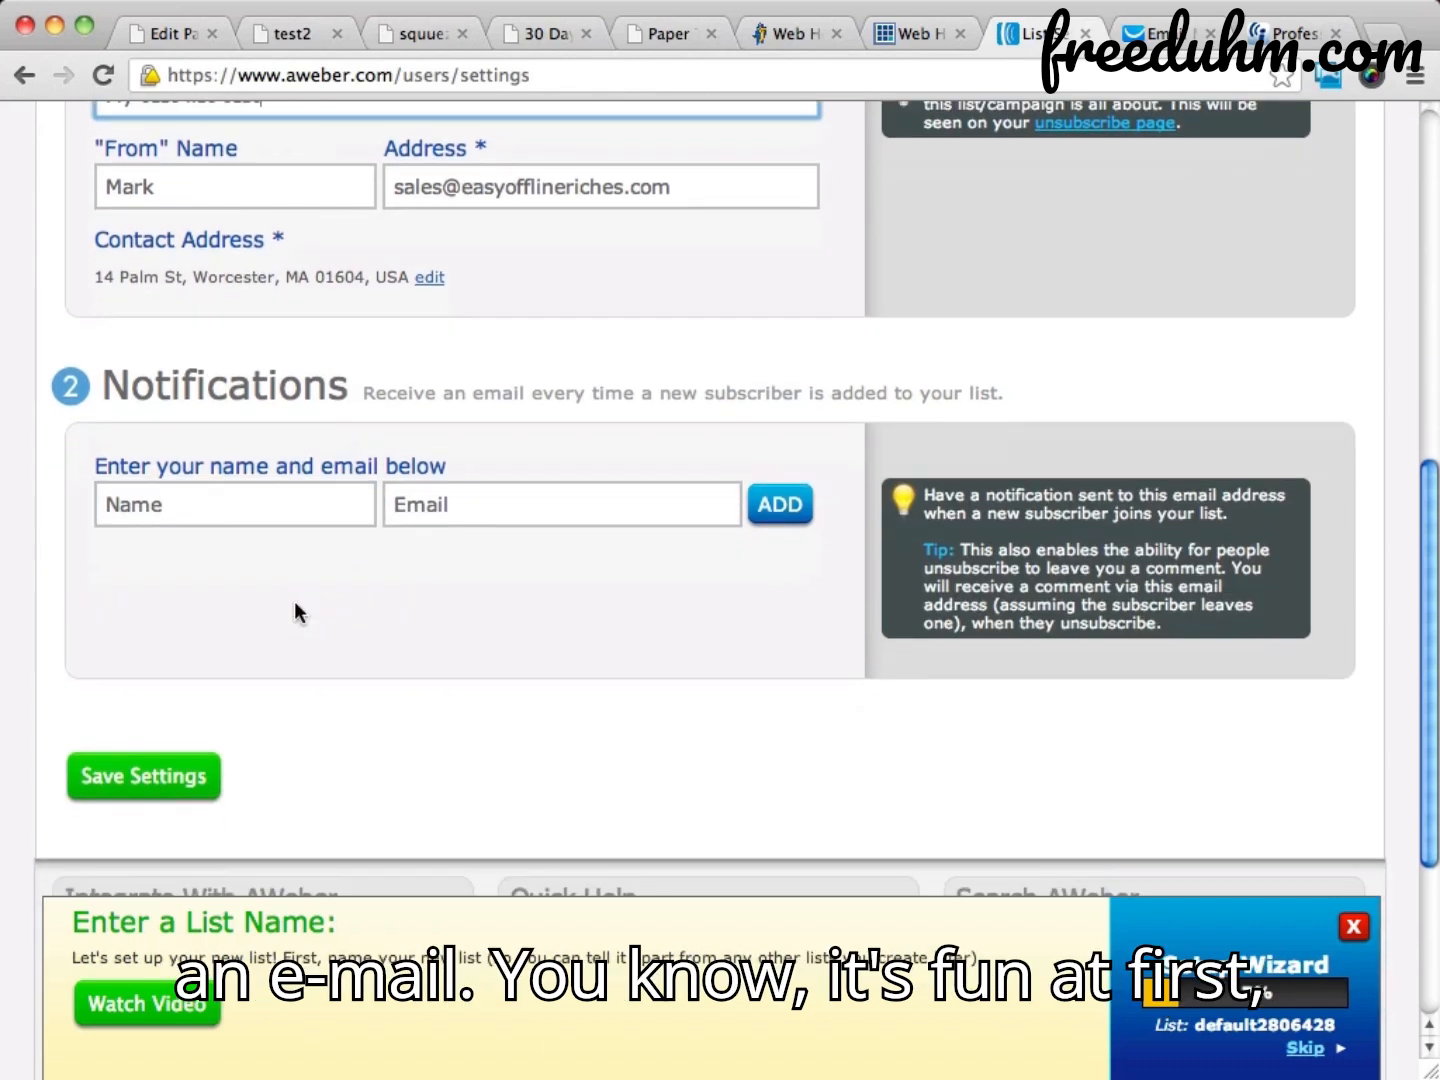
scroll(241, 661, "up", 10)
scroll(241, 662, "down", 5)
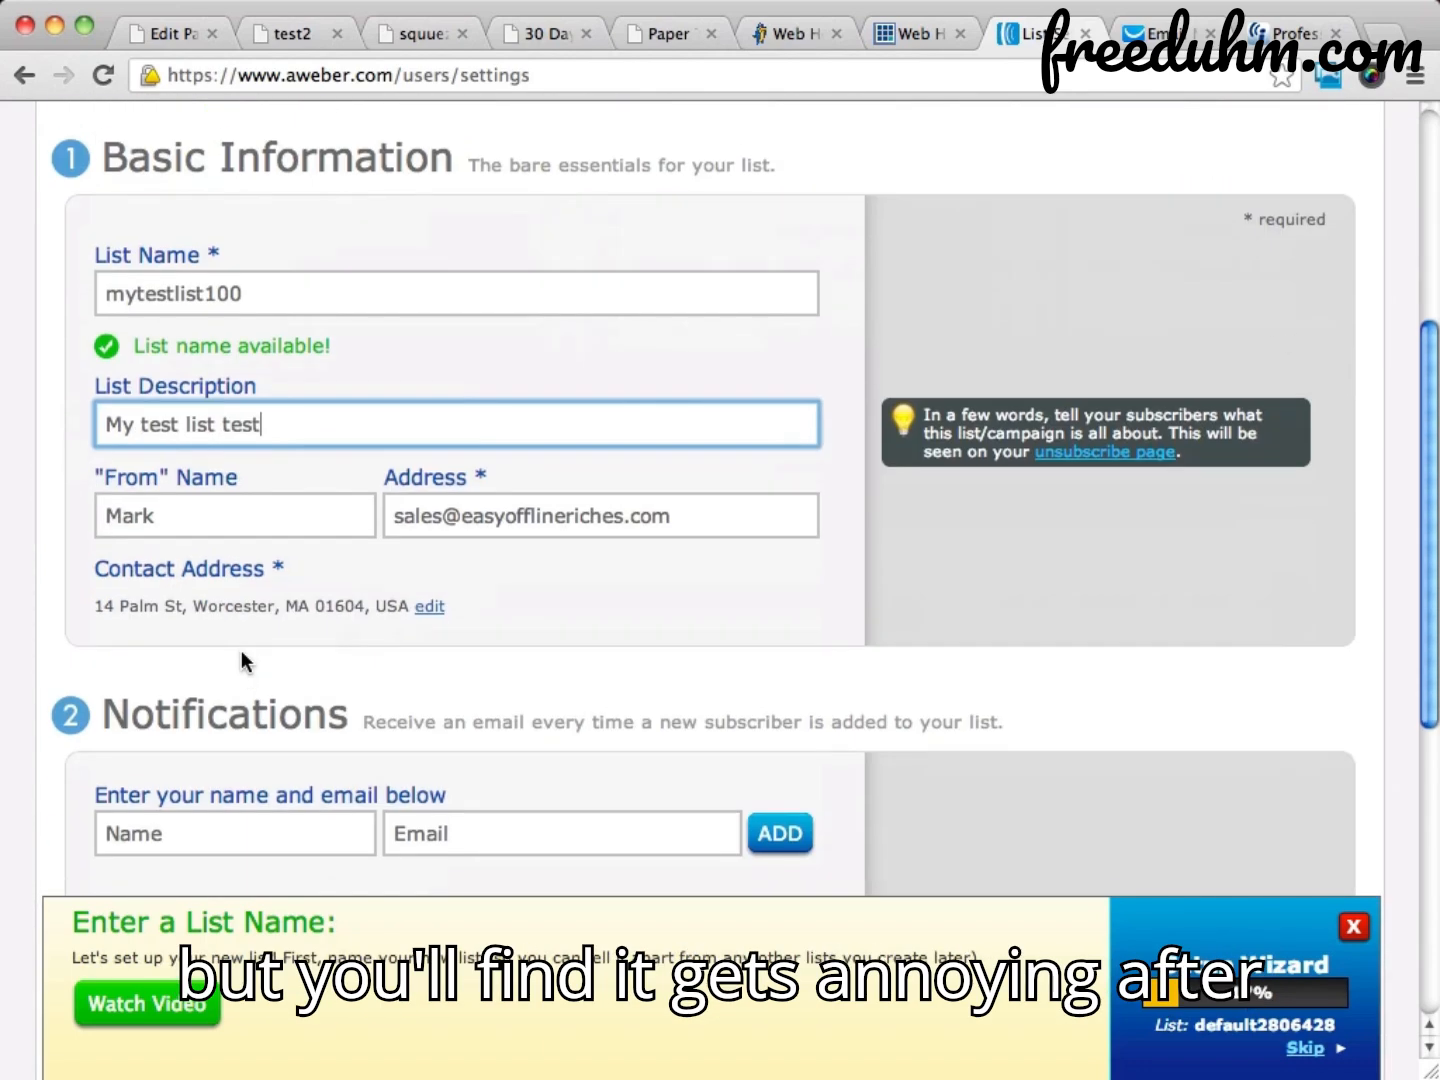
scroll(241, 655, "up", 5)
scroll(241, 658, "down", 8)
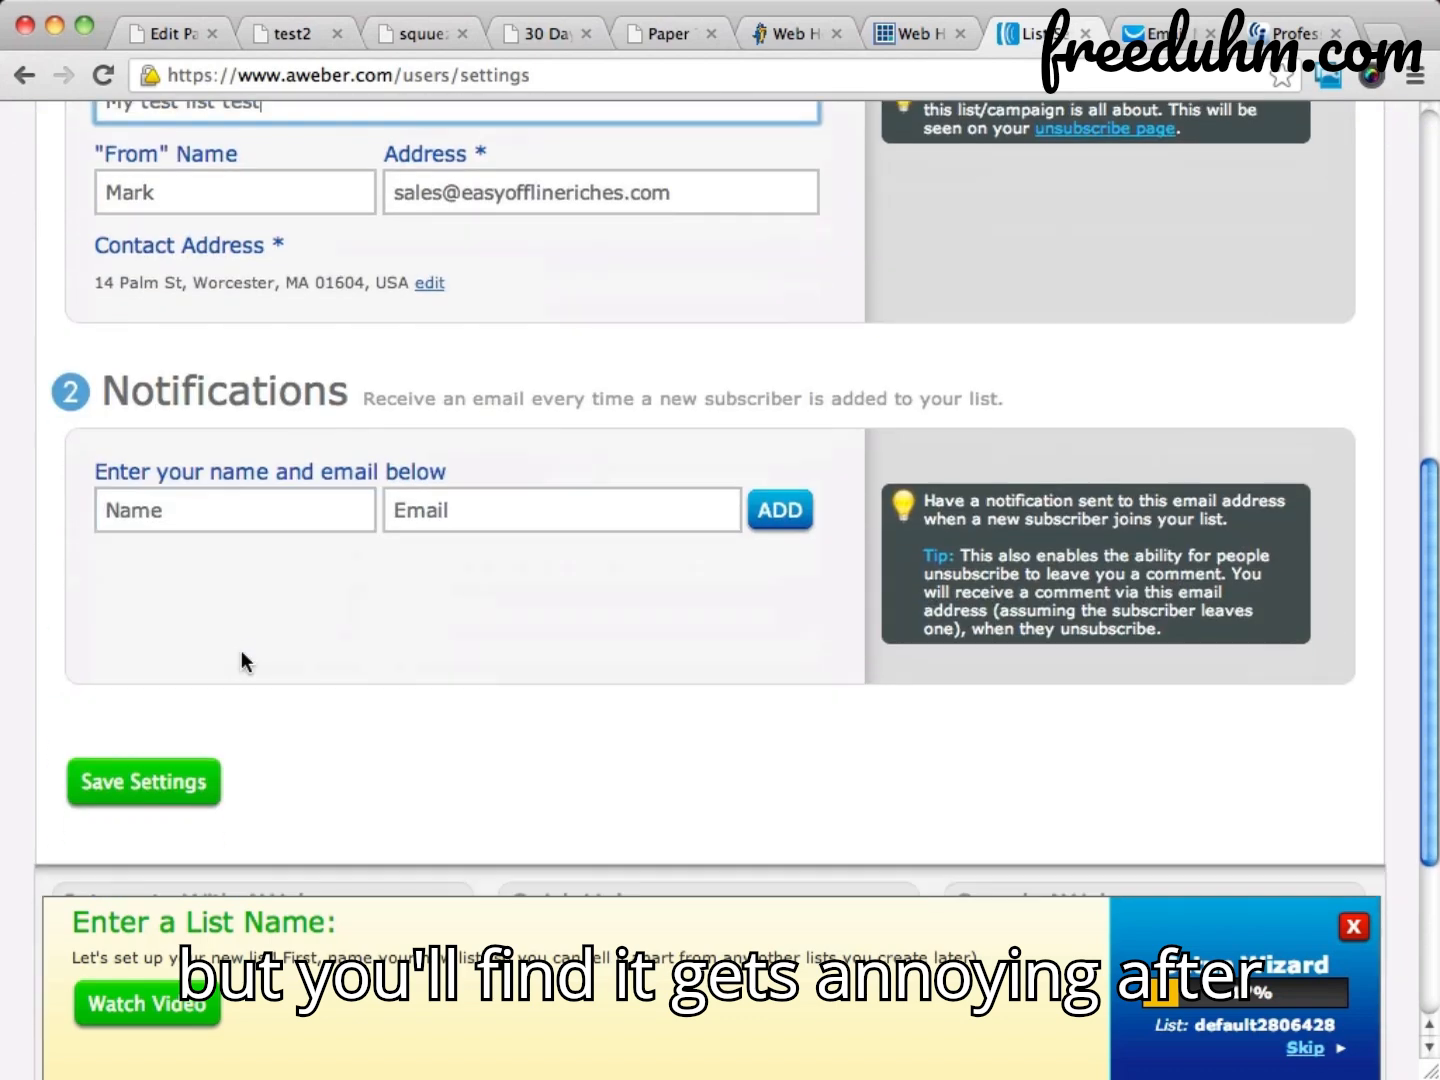
left_click(117, 774)
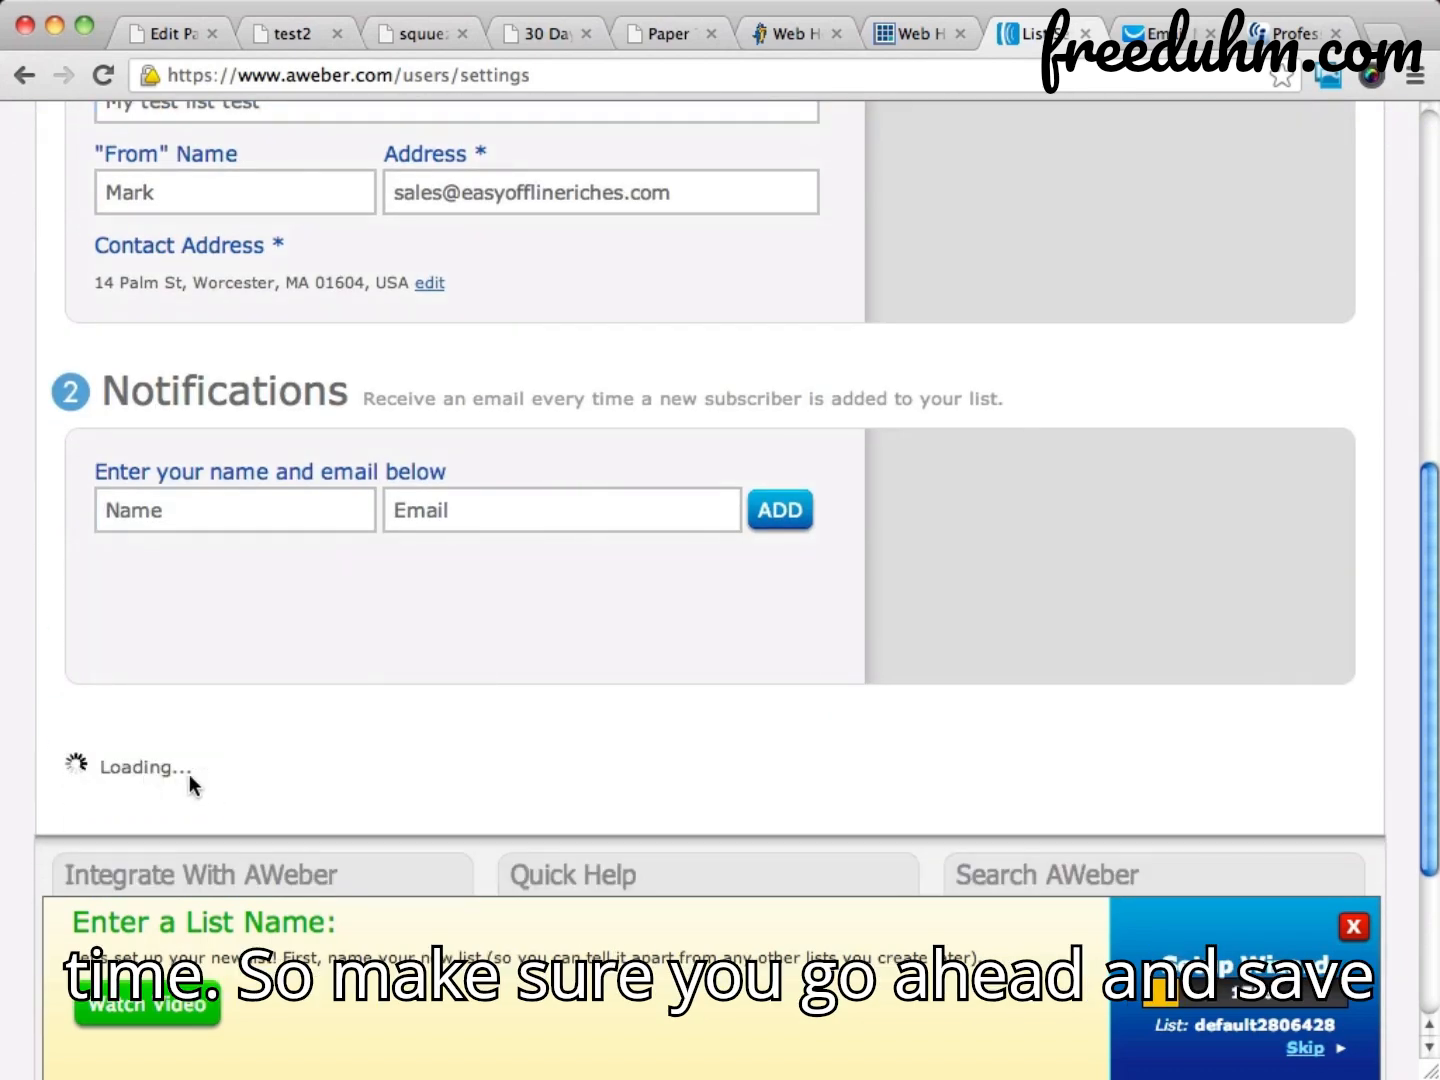
Examine the company branding, social media sharing and text snippet options for personalizing the list
scroll(446, 748, "up", 8)
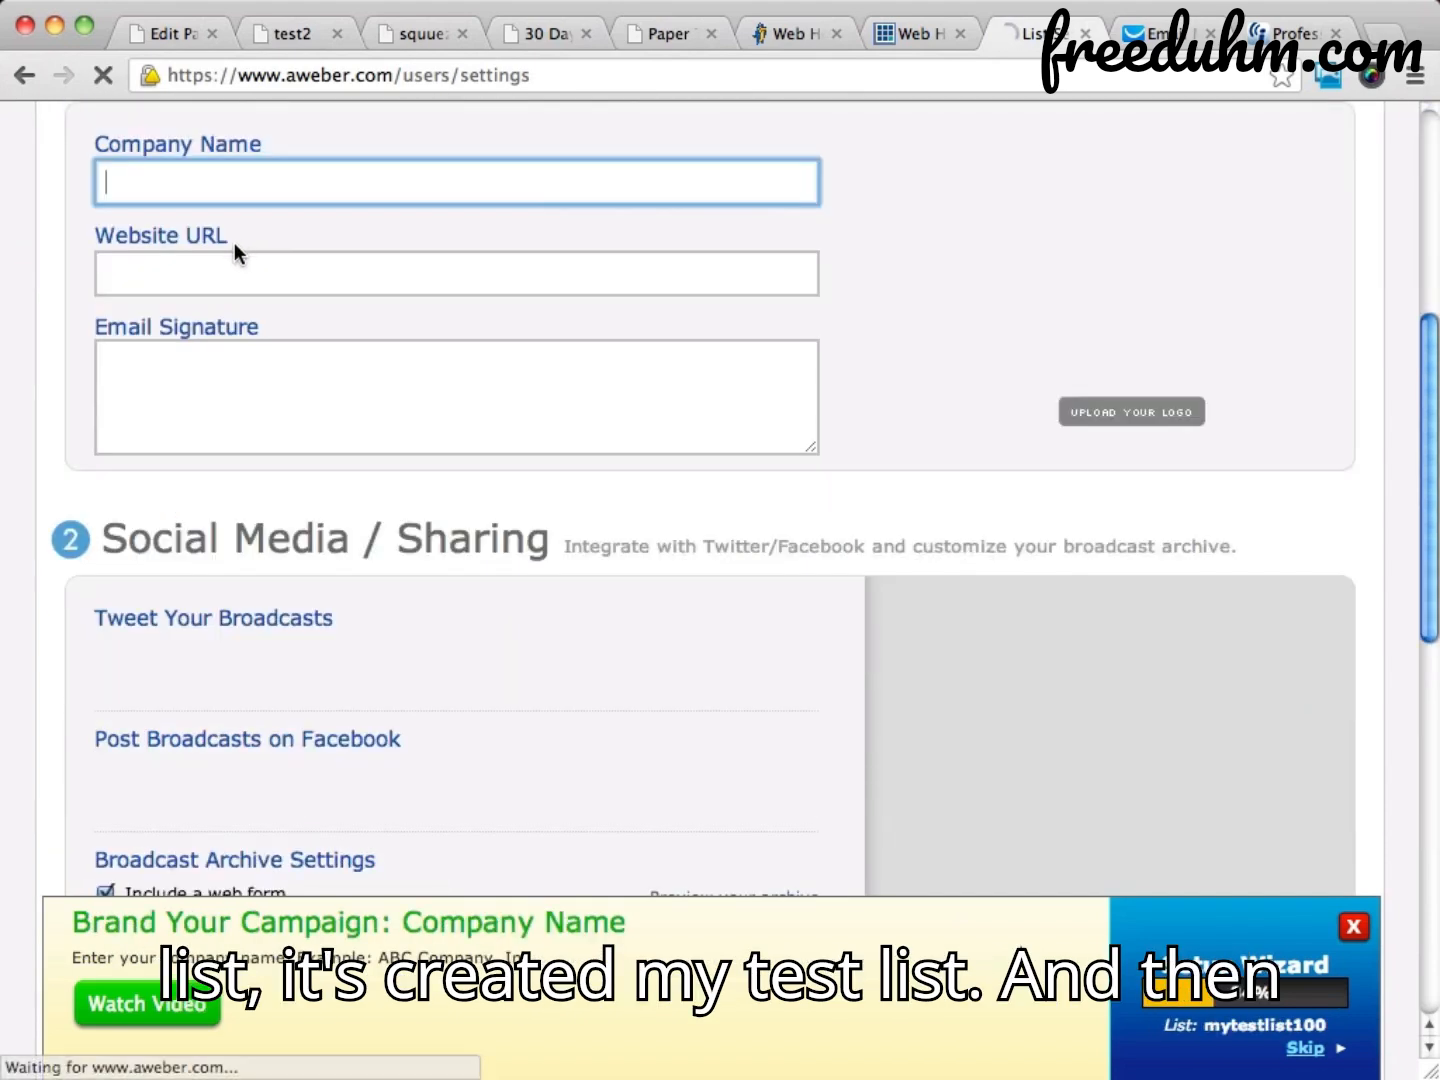
scroll(594, 379, "up", 6)
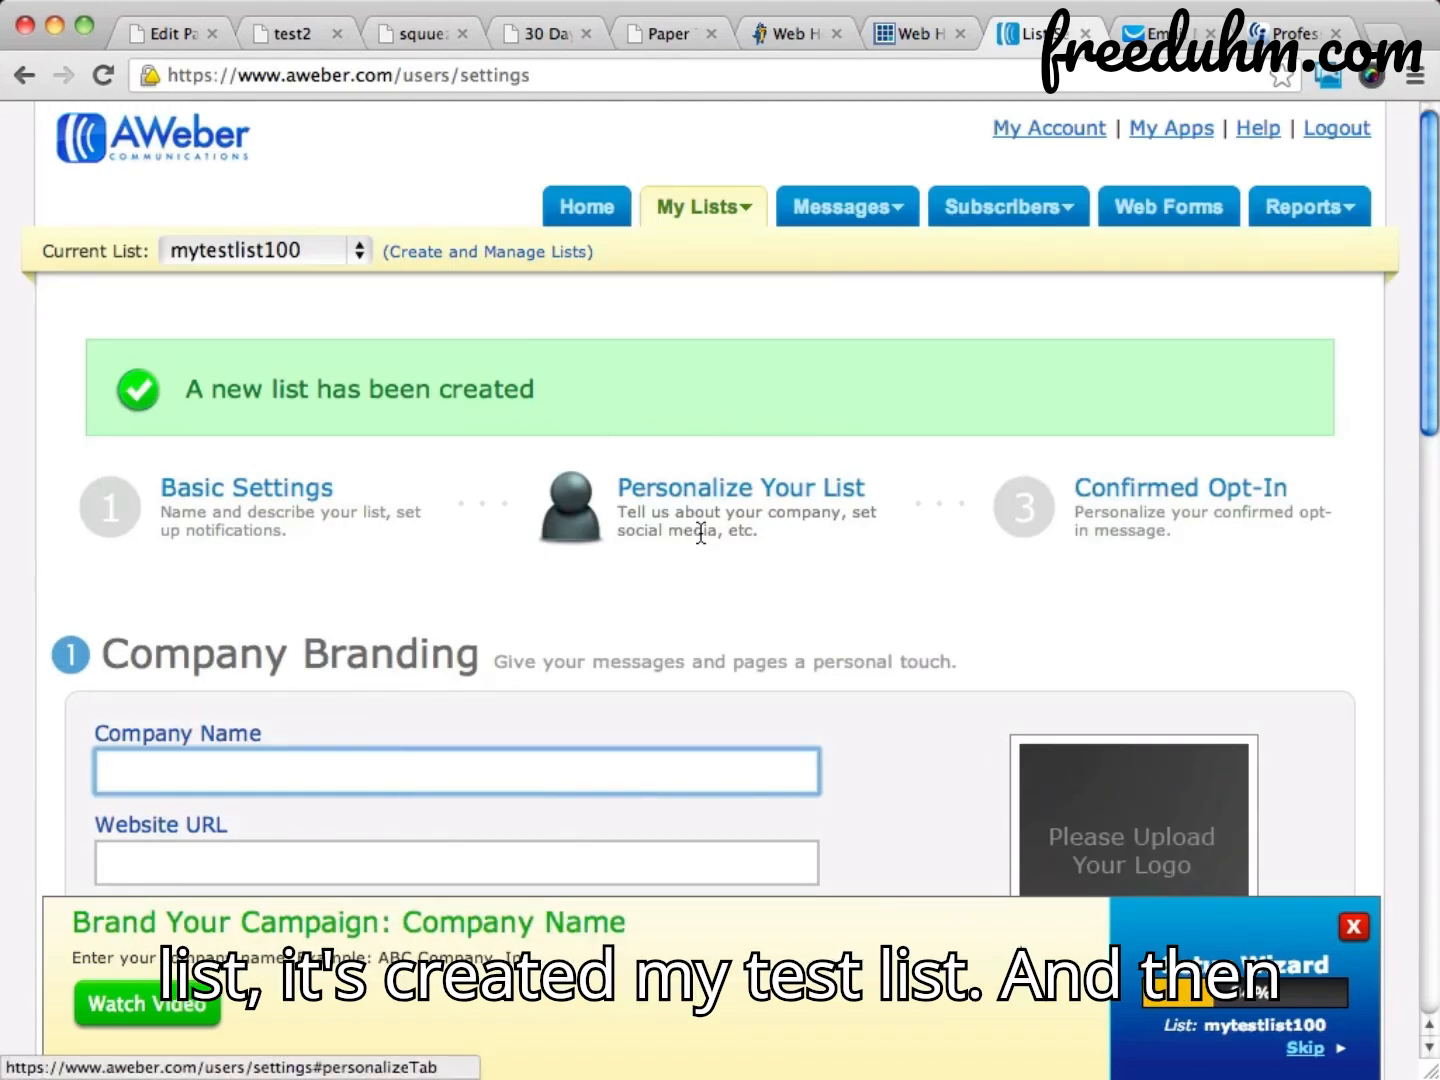
scroll(778, 491, "down", 5)
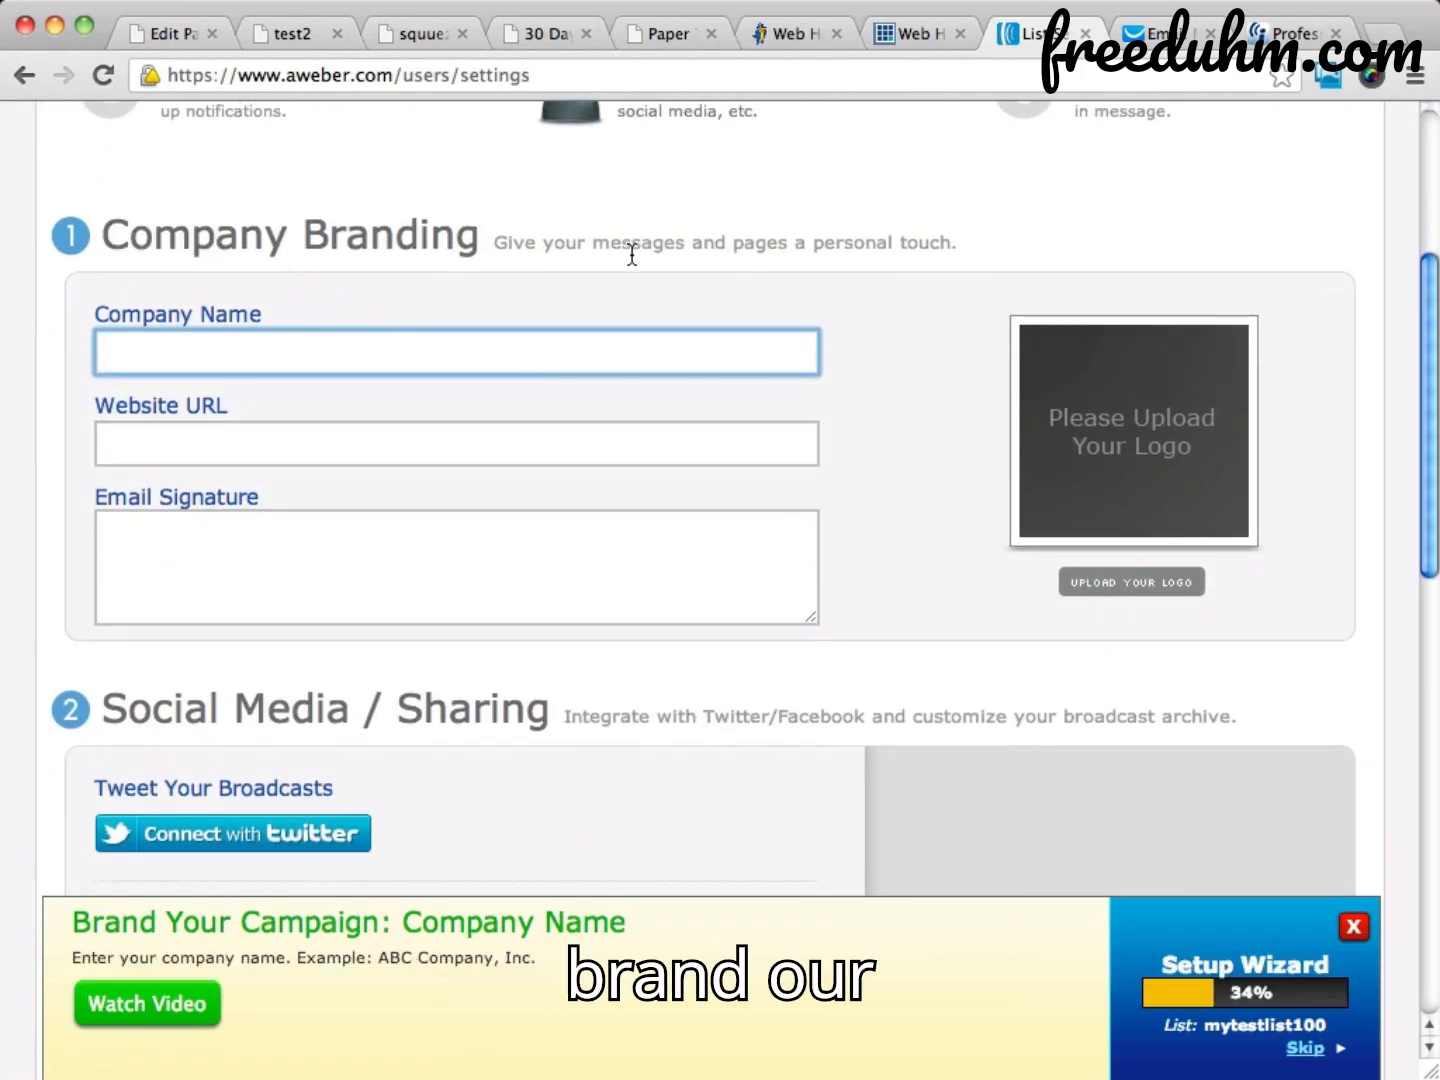
scroll(633, 255, "down", 3)
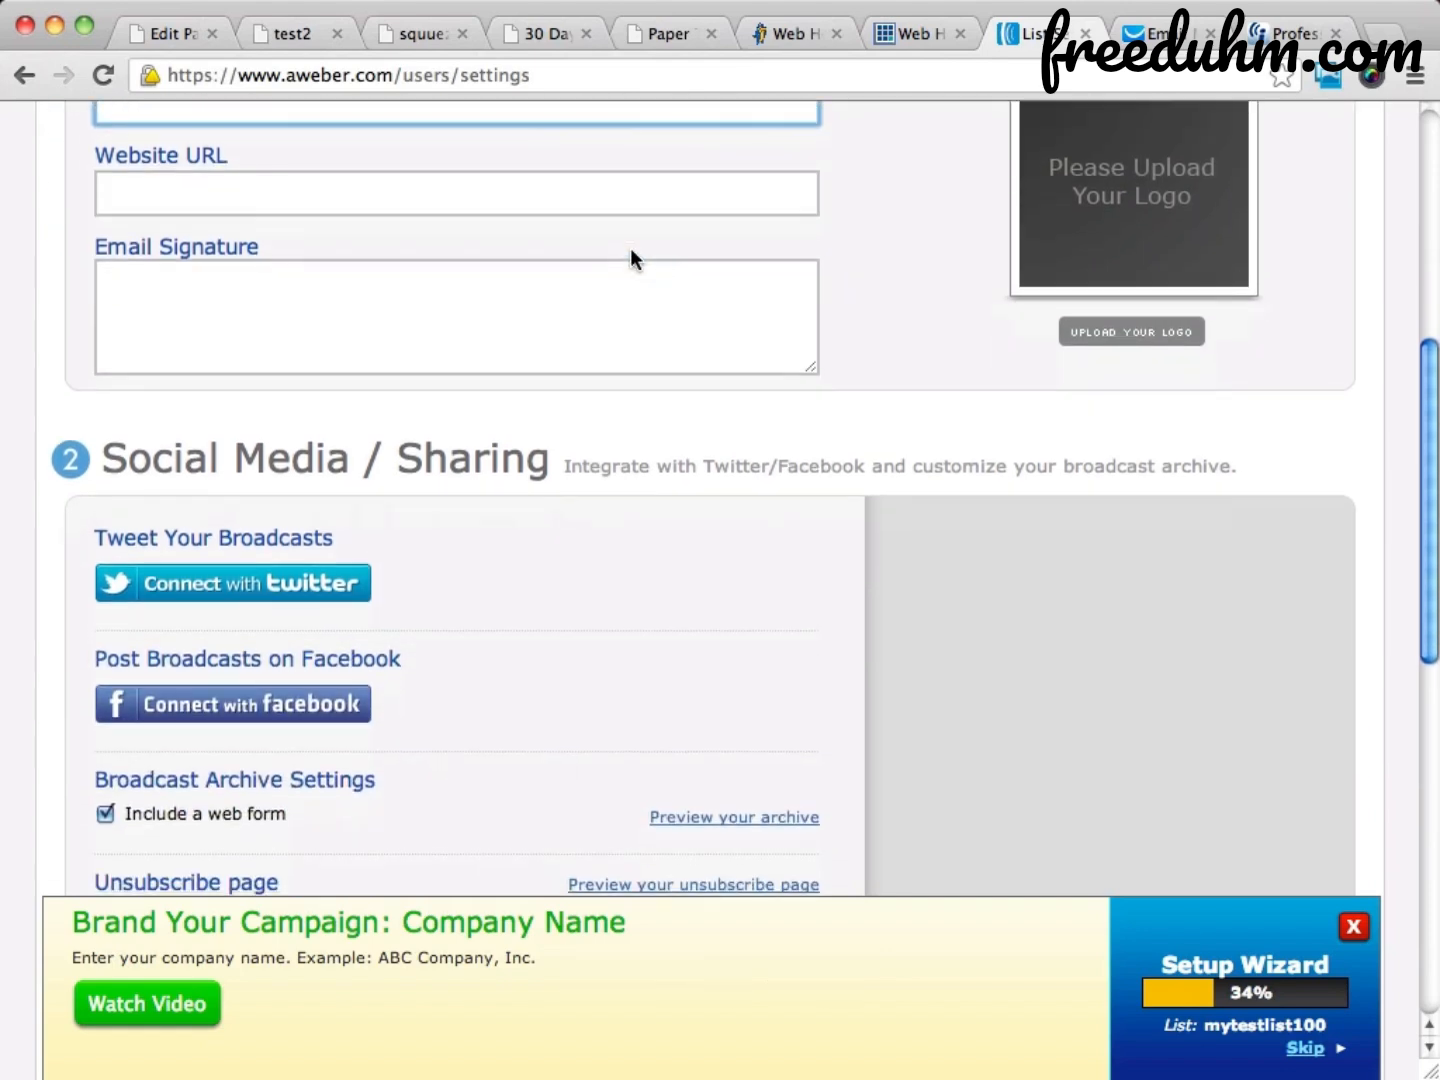
scroll(630, 248, "down", 3)
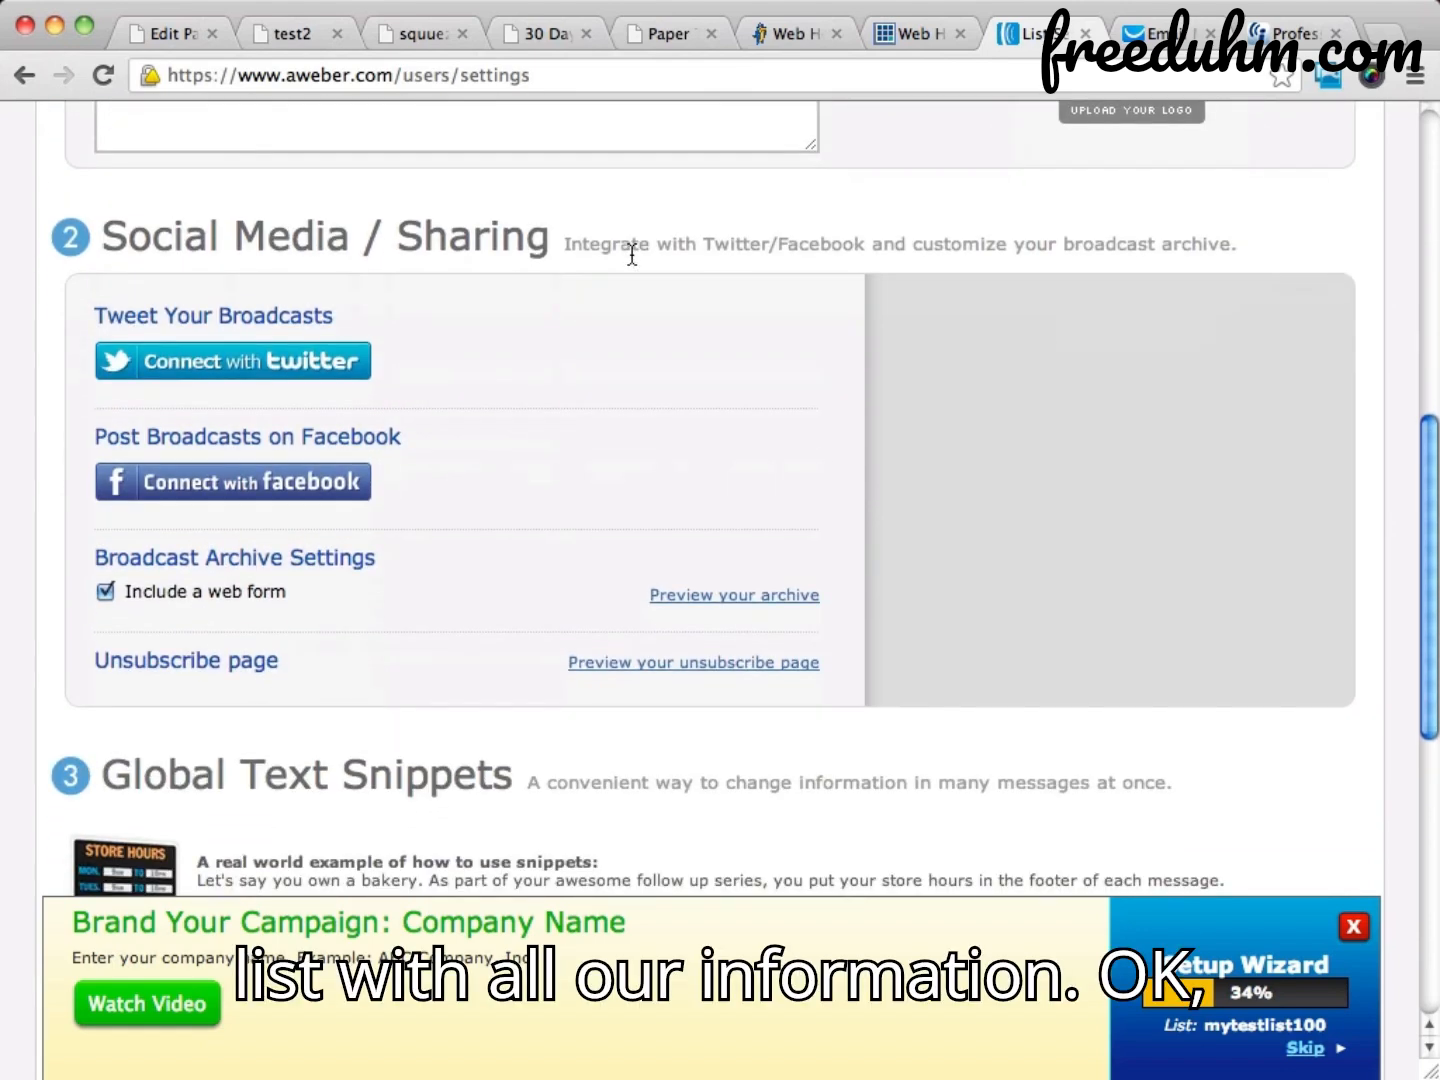
scroll(630, 248, "up", 6)
scroll(632, 256, "up", 2)
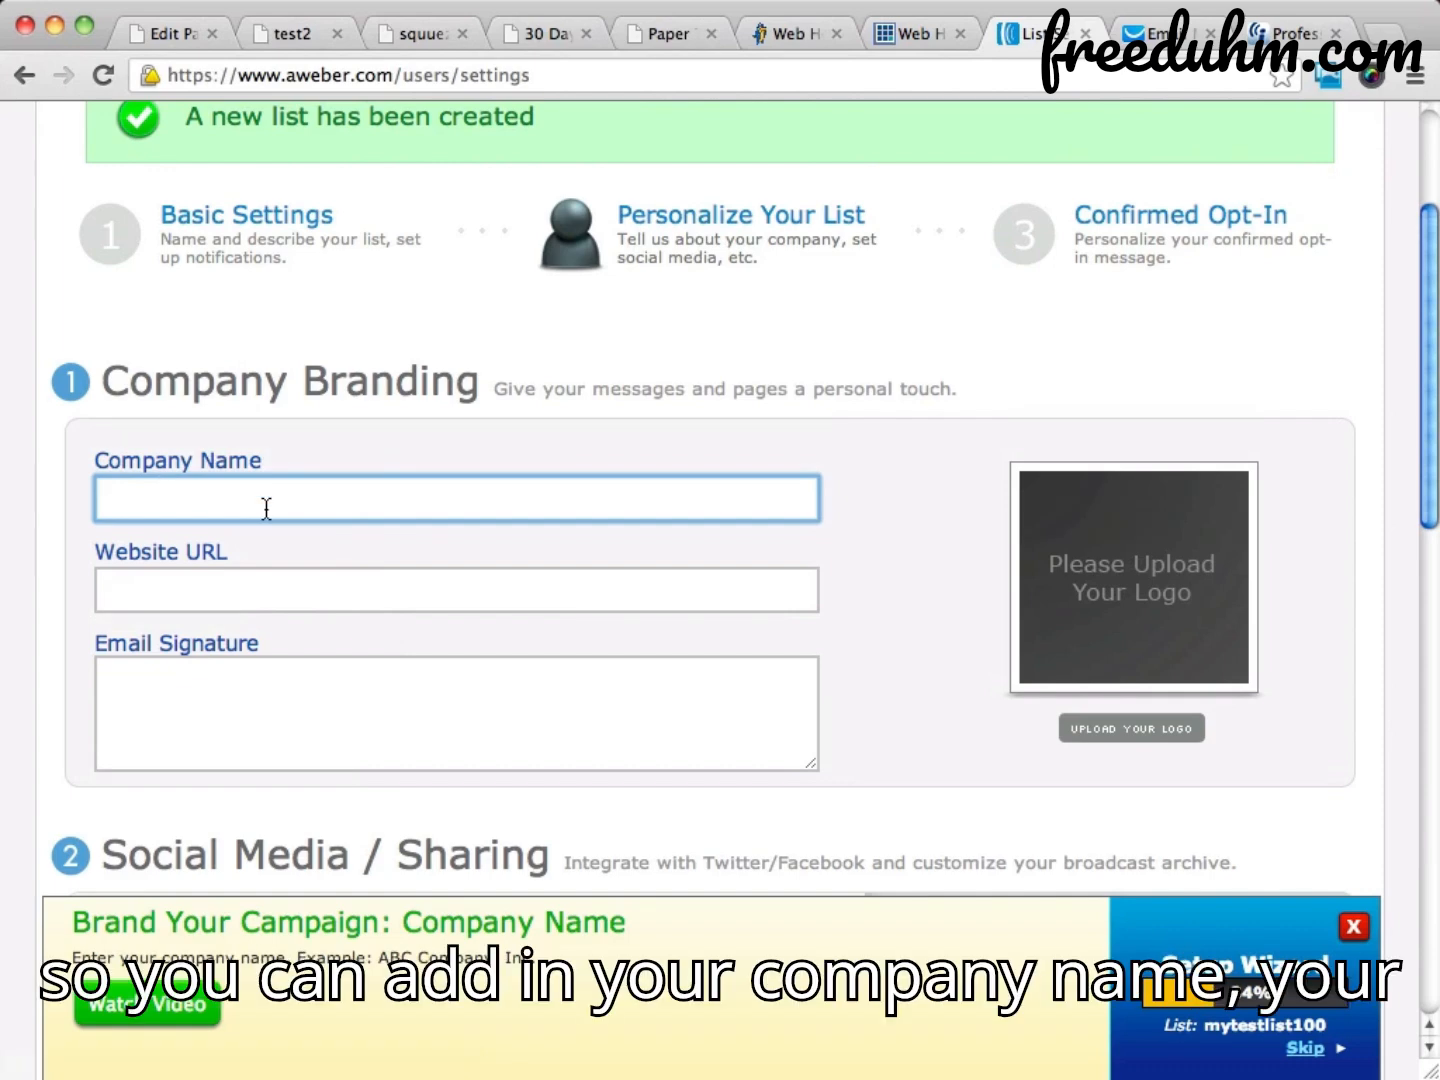
left_click(360, 589)
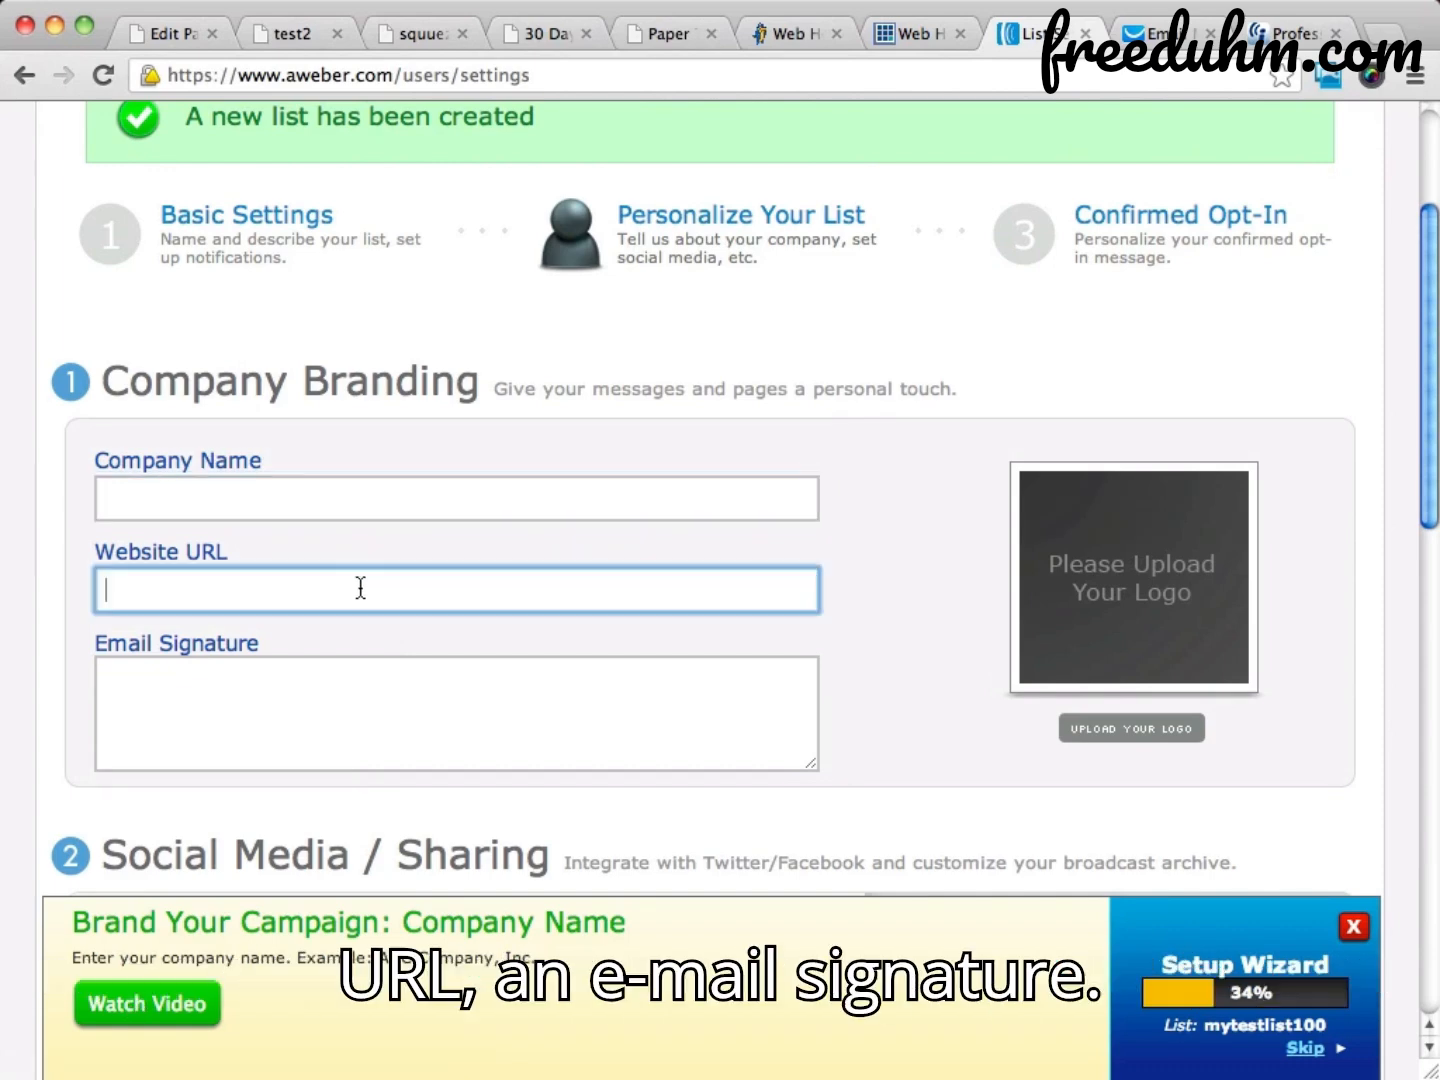
left_click(415, 665)
scroll(581, 571, "down", 3)
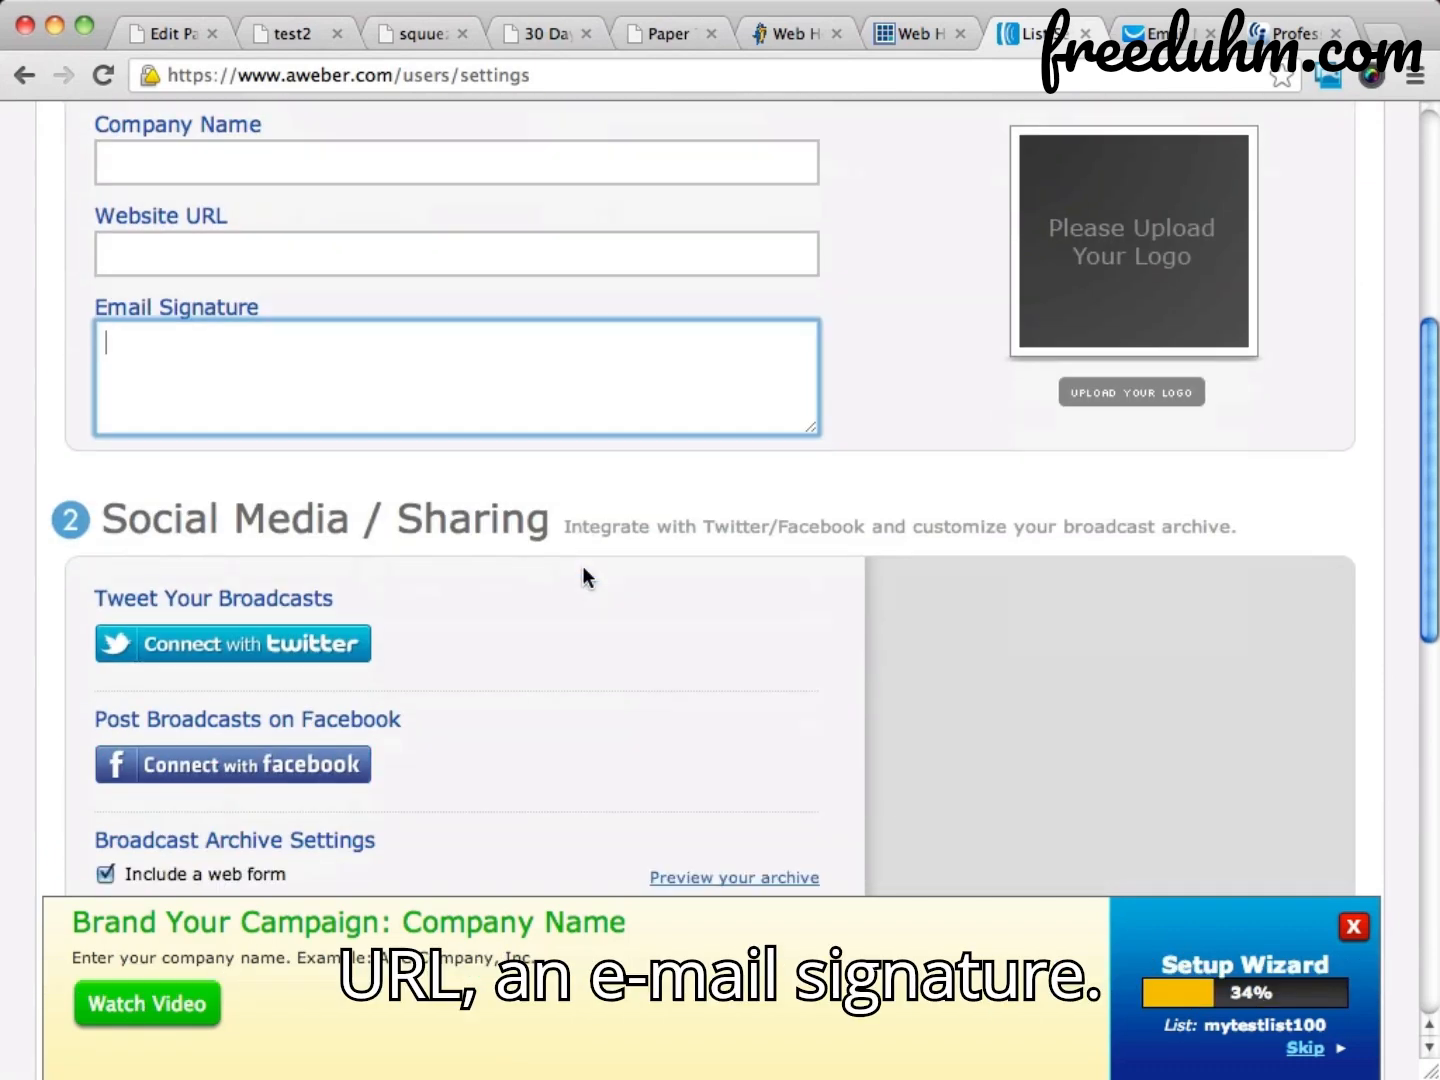
scroll(229, 461, "down", 2)
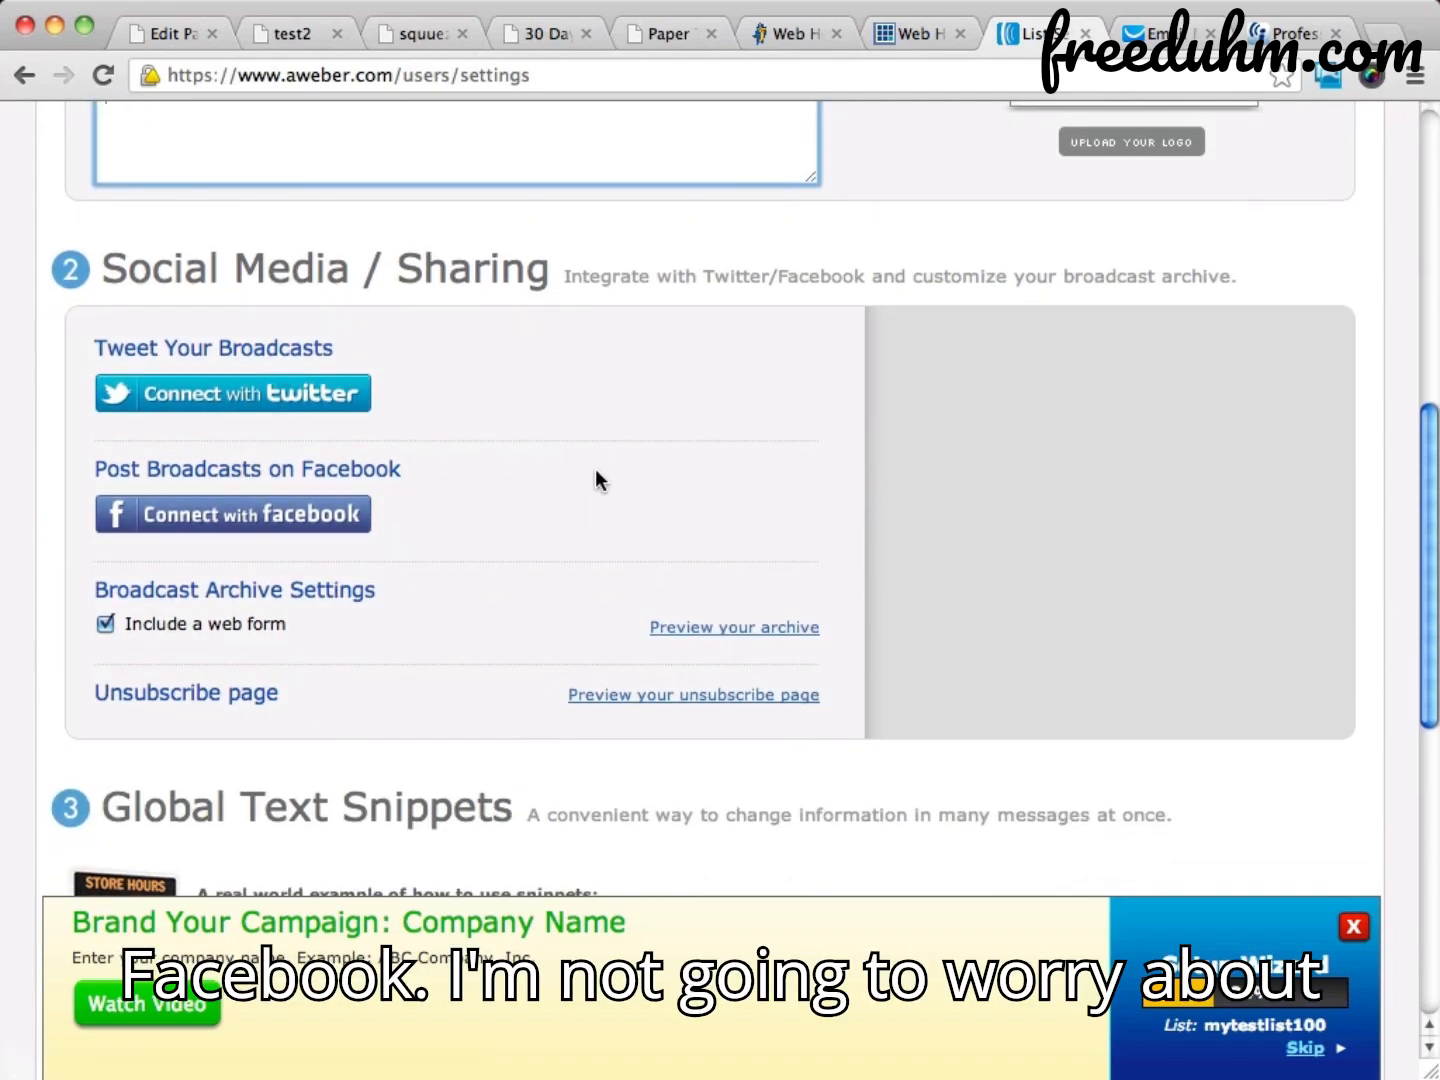
scroll(596, 482, "down", 2)
scroll(540, 464, "up", 9)
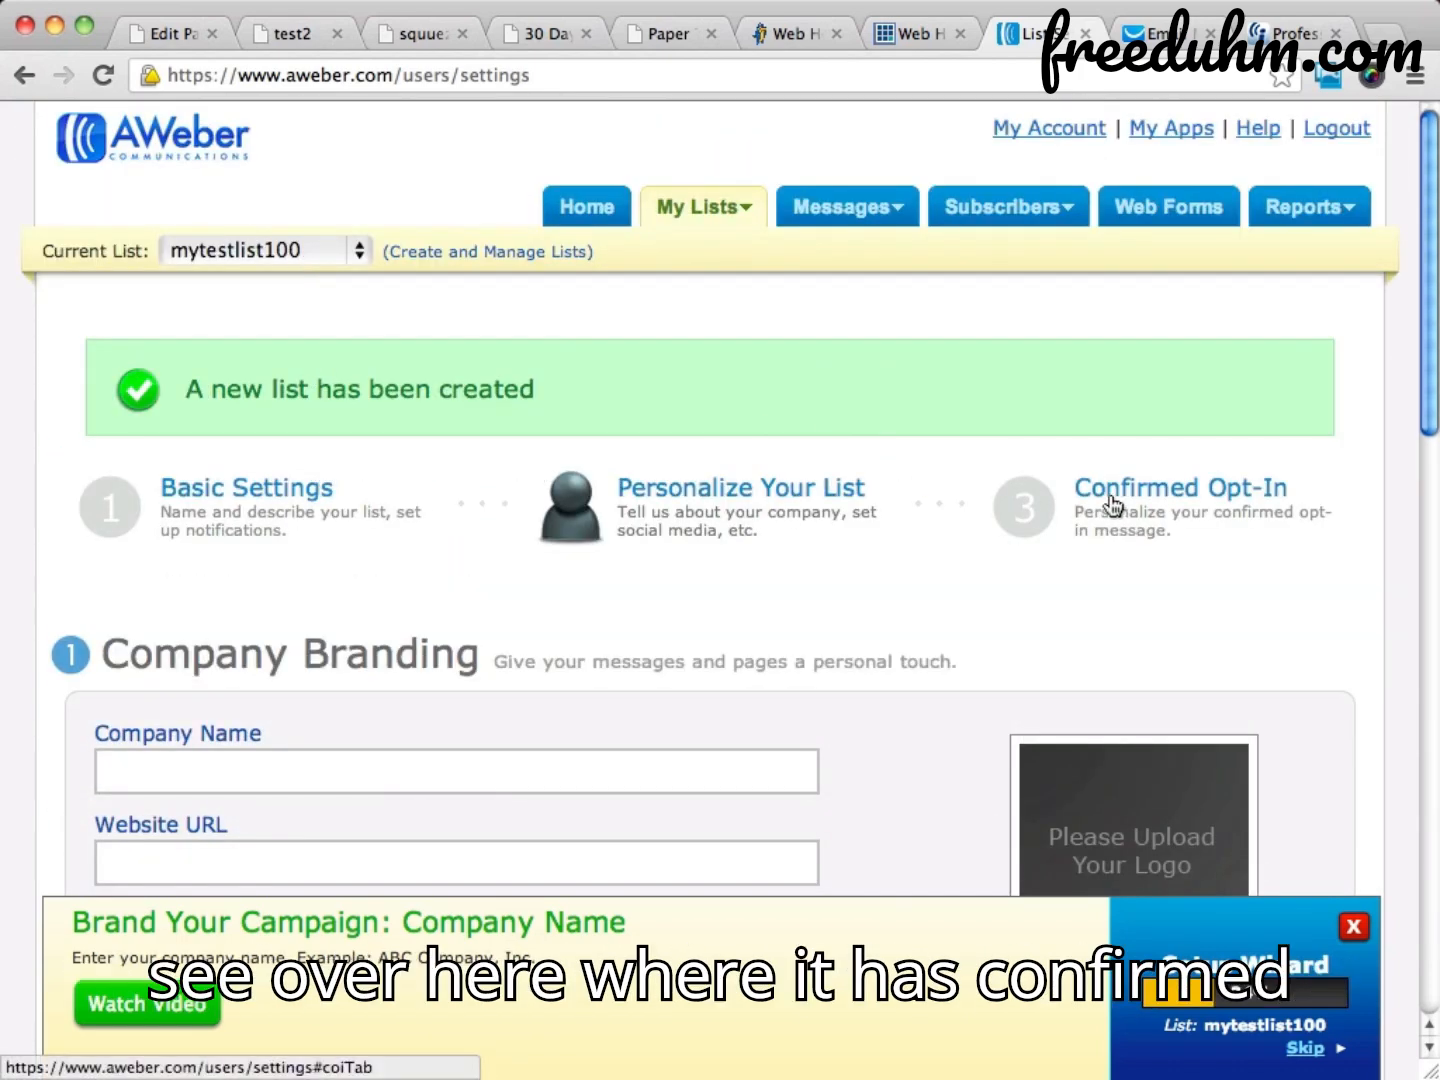
Turn off the opt-in requirement for web forms in the list's Confirmed Opt-In settings and accept disabling it
left_click(1207, 495)
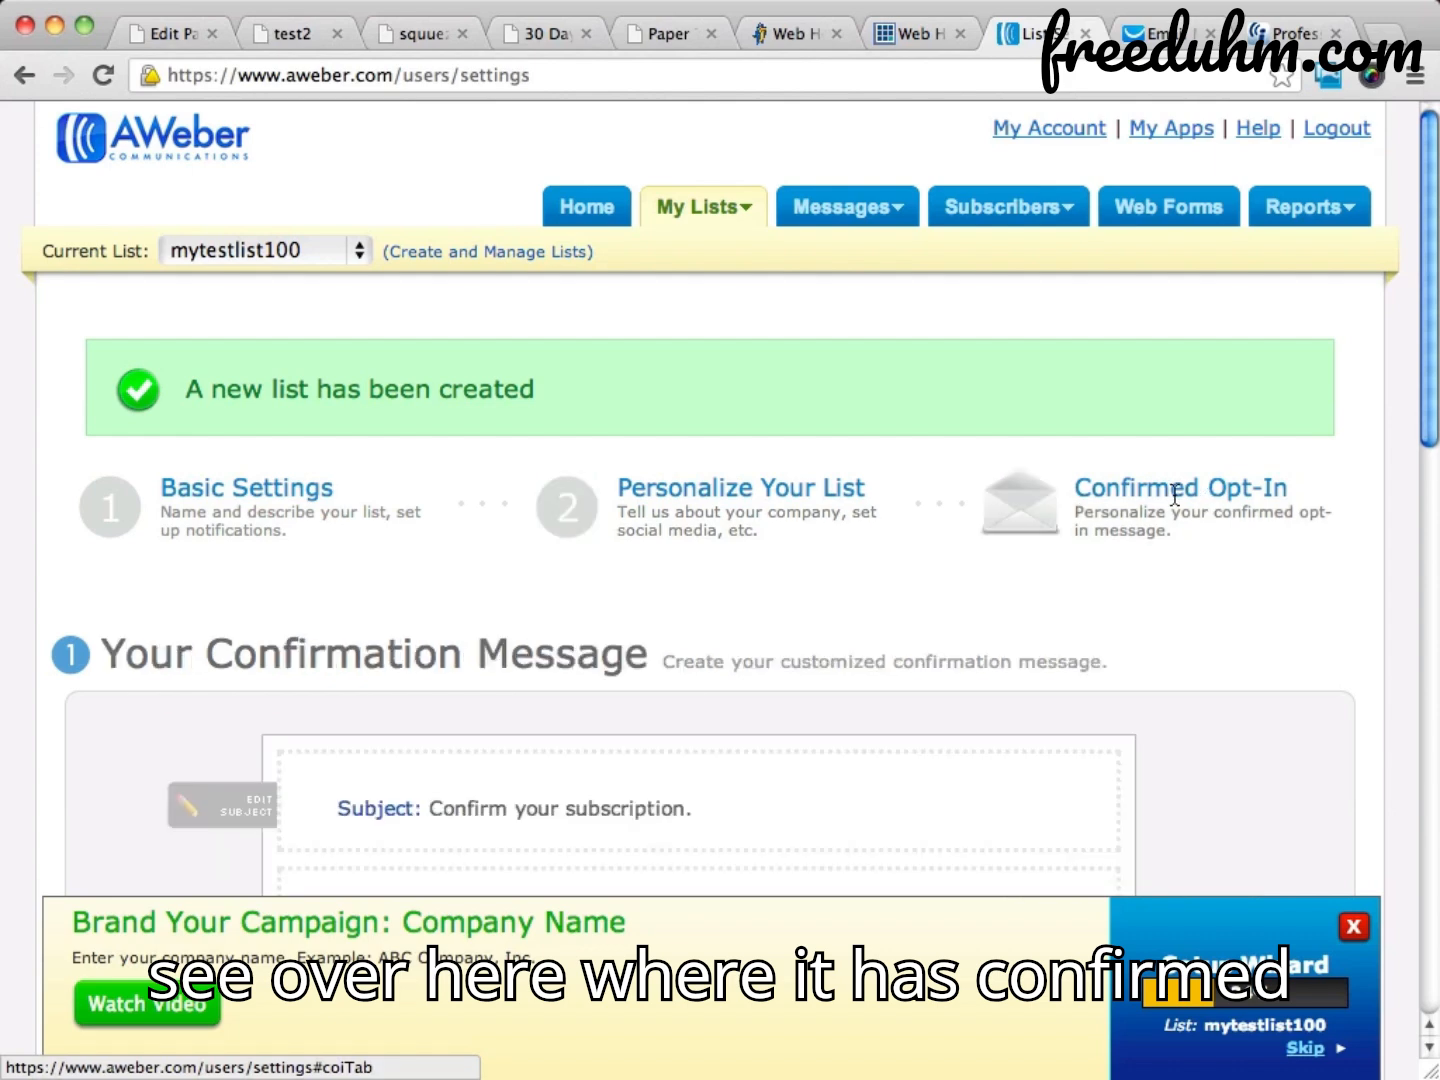
scroll(765, 406, "down", 5)
scroll(765, 405, "up", 5)
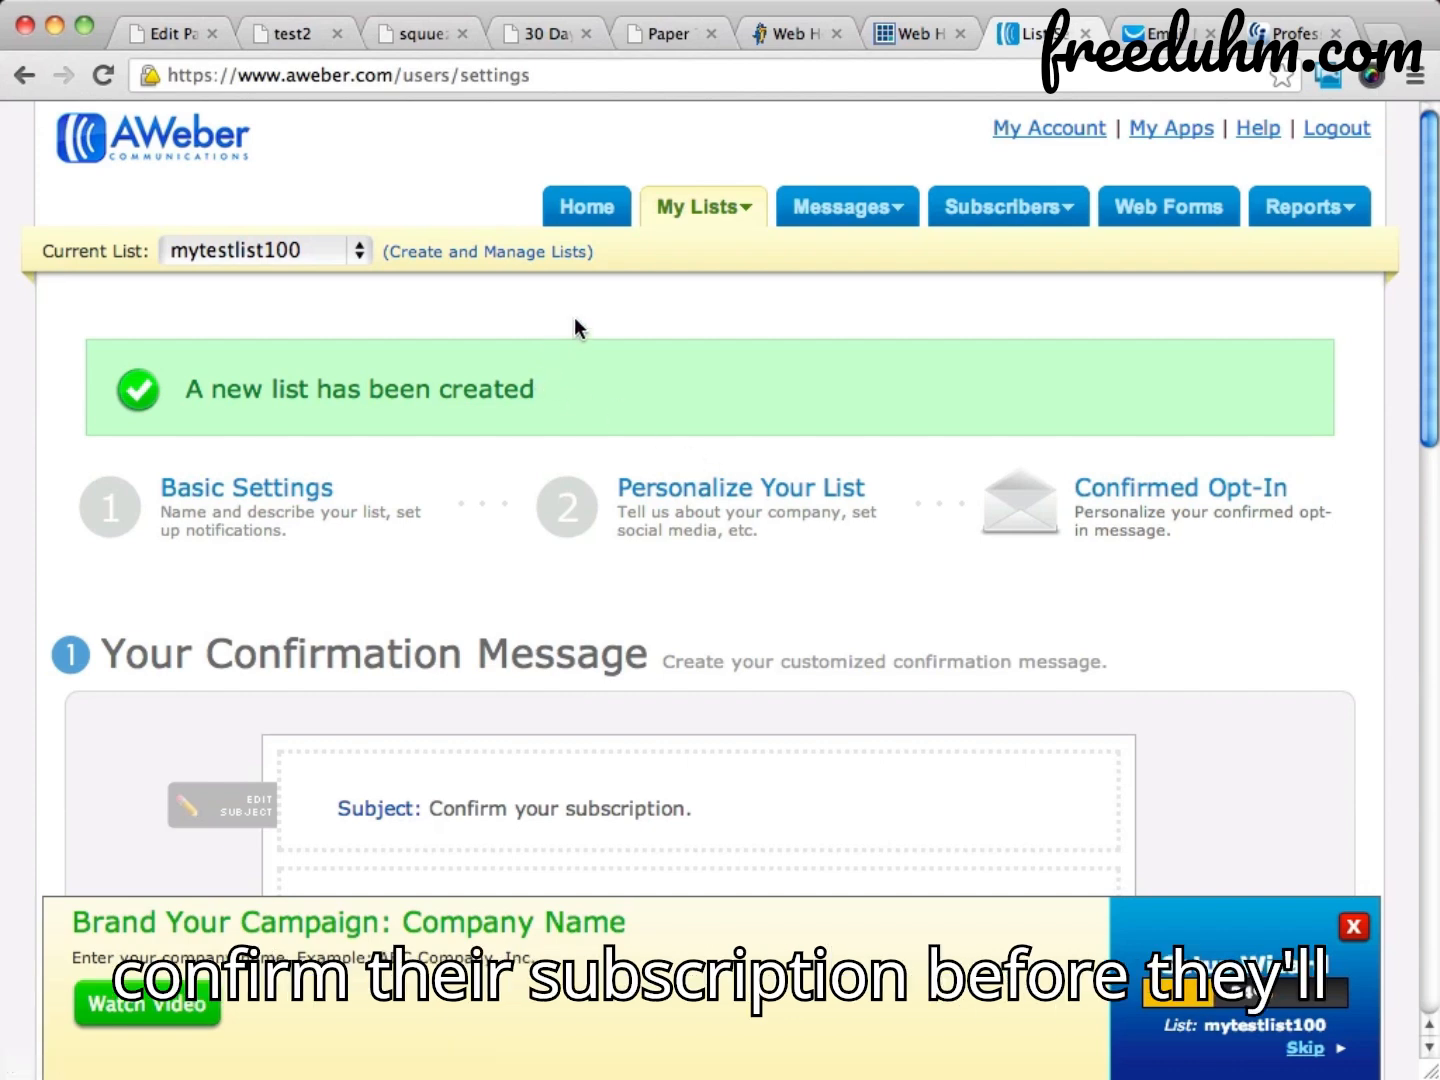
scroll(575, 325, "down", 5)
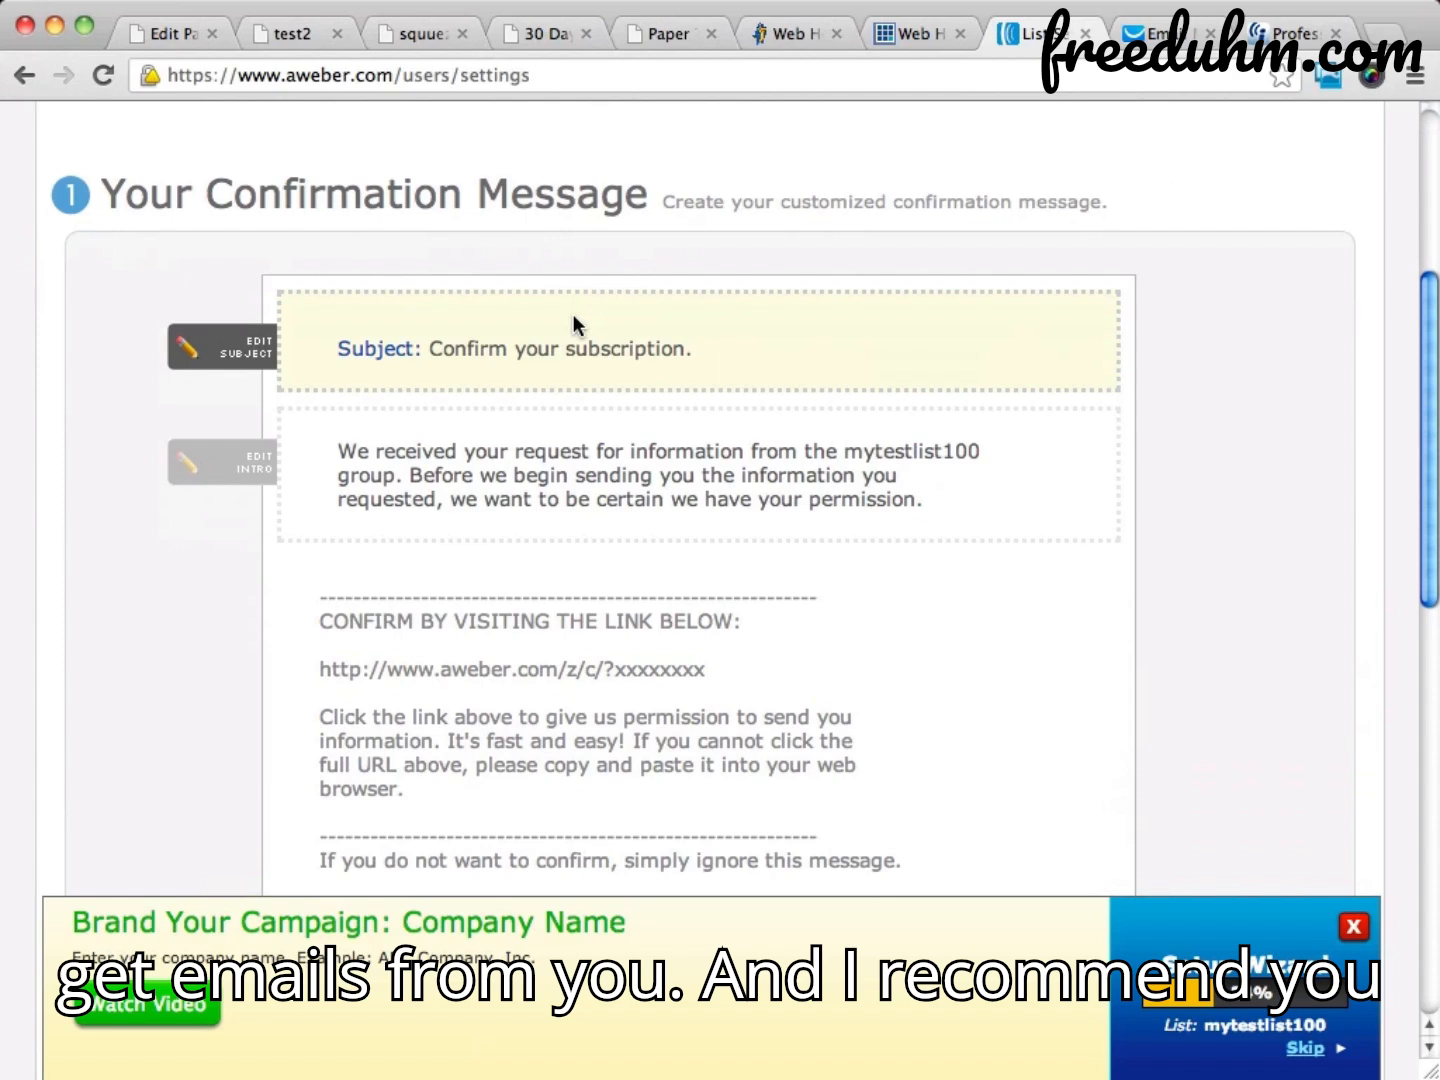
scroll(573, 313, "down", 5)
scroll(570, 315, "down", 2)
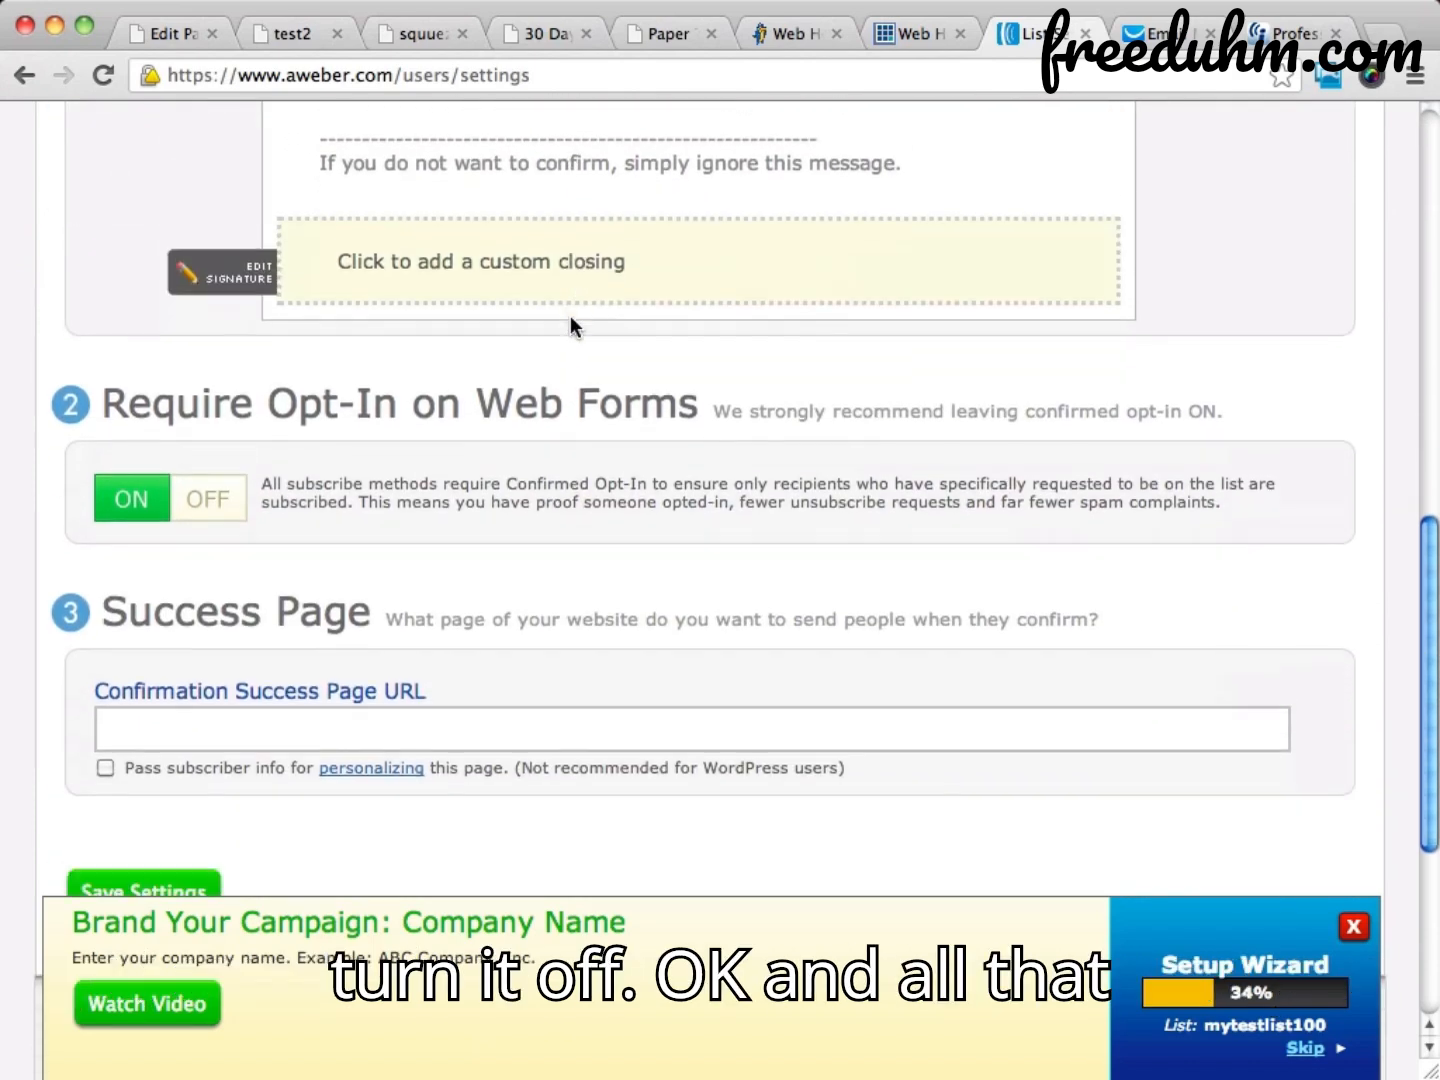
scroll(571, 318, "down", 1)
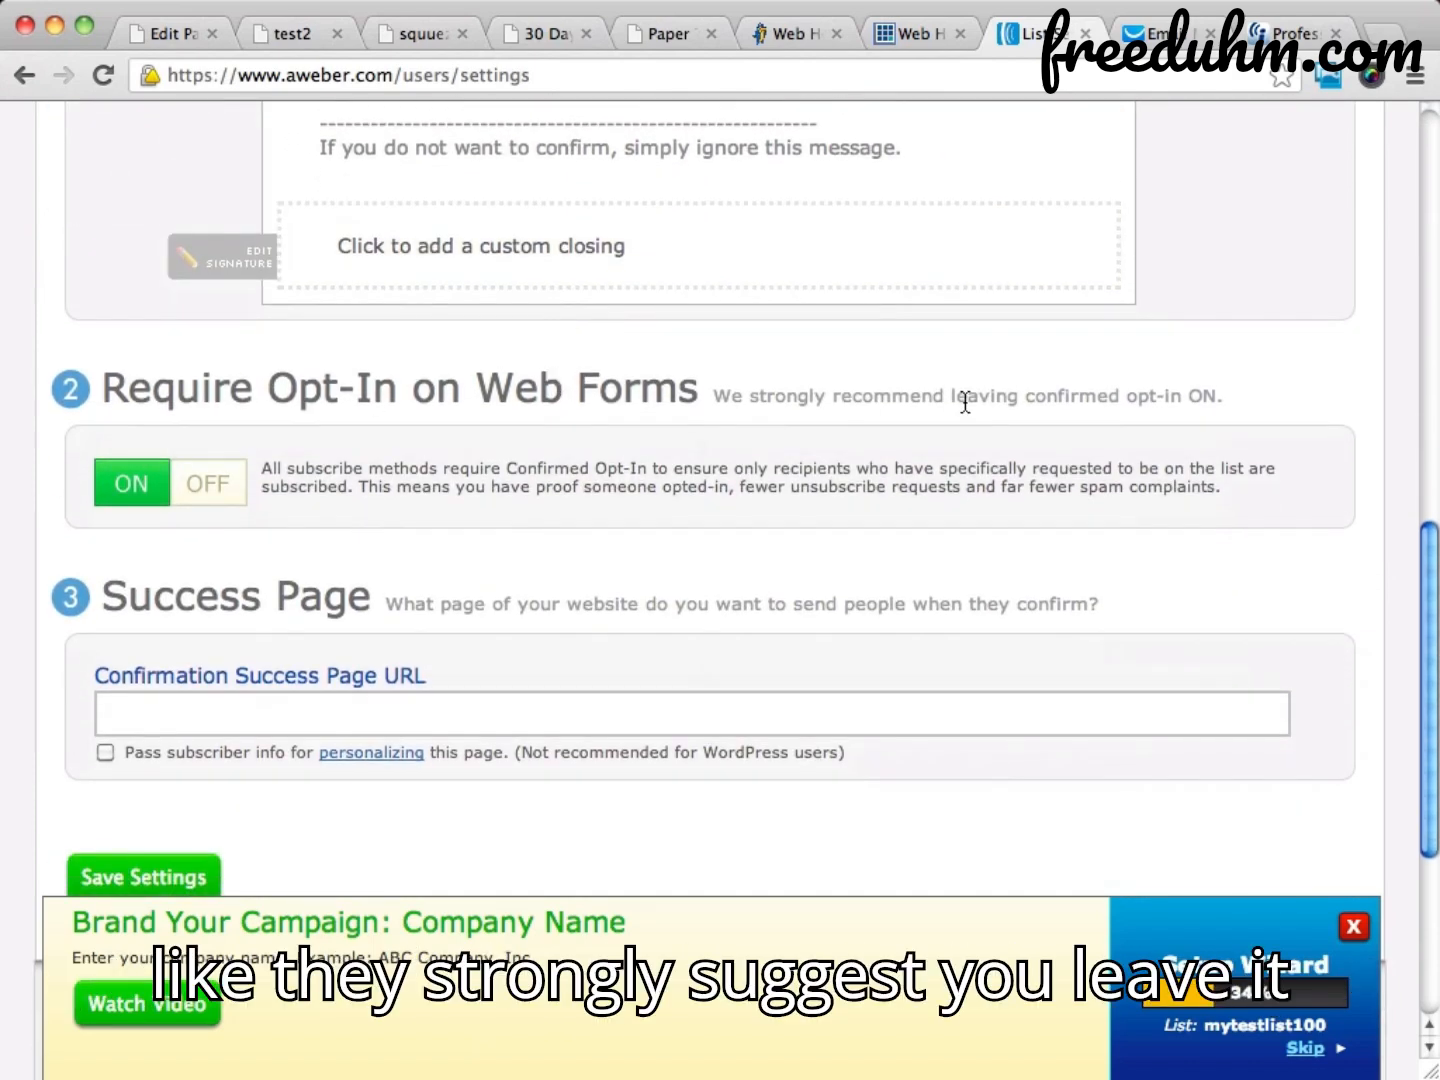
left_click_drag(720, 397, 1178, 396)
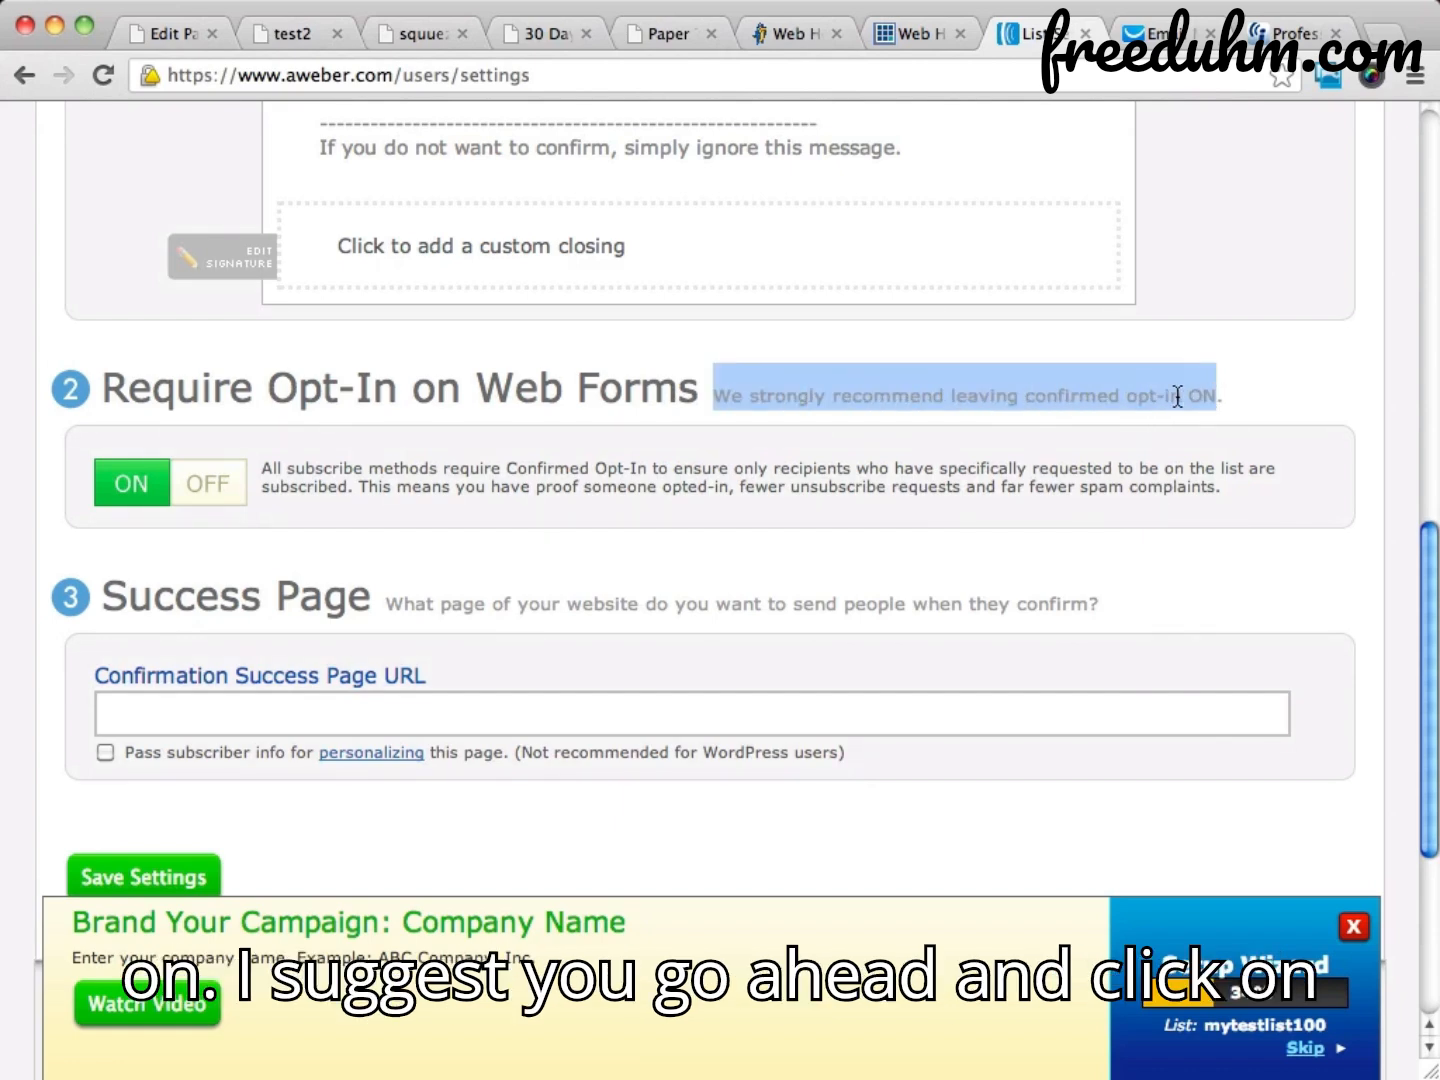
left_click(200, 487)
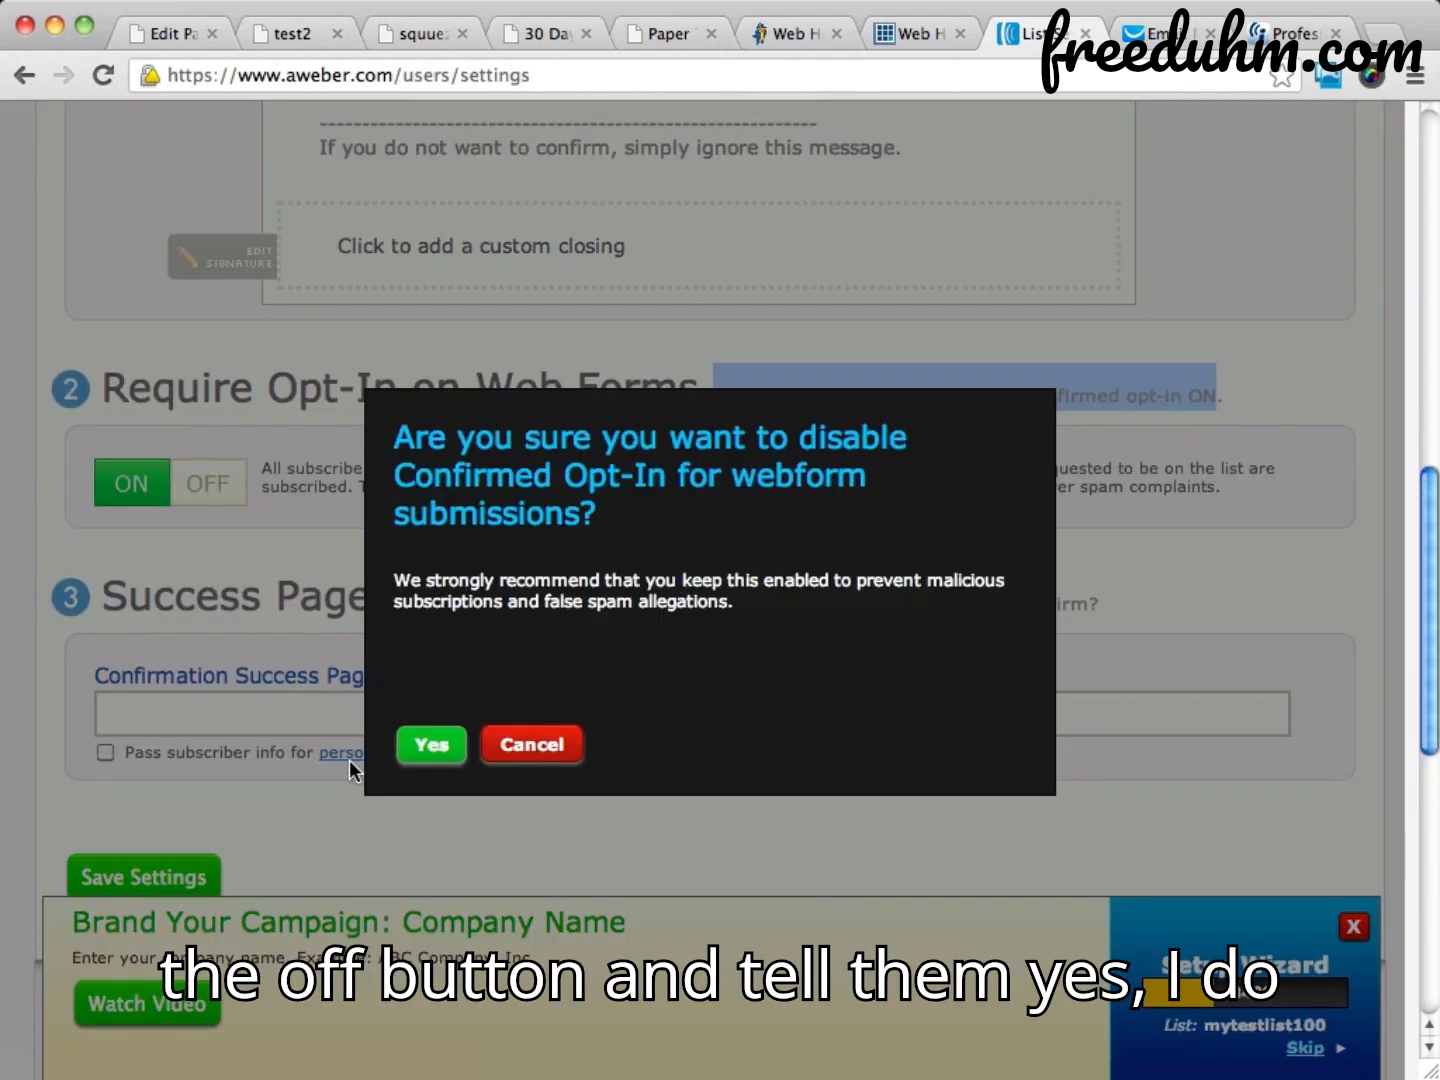
left_click(419, 745)
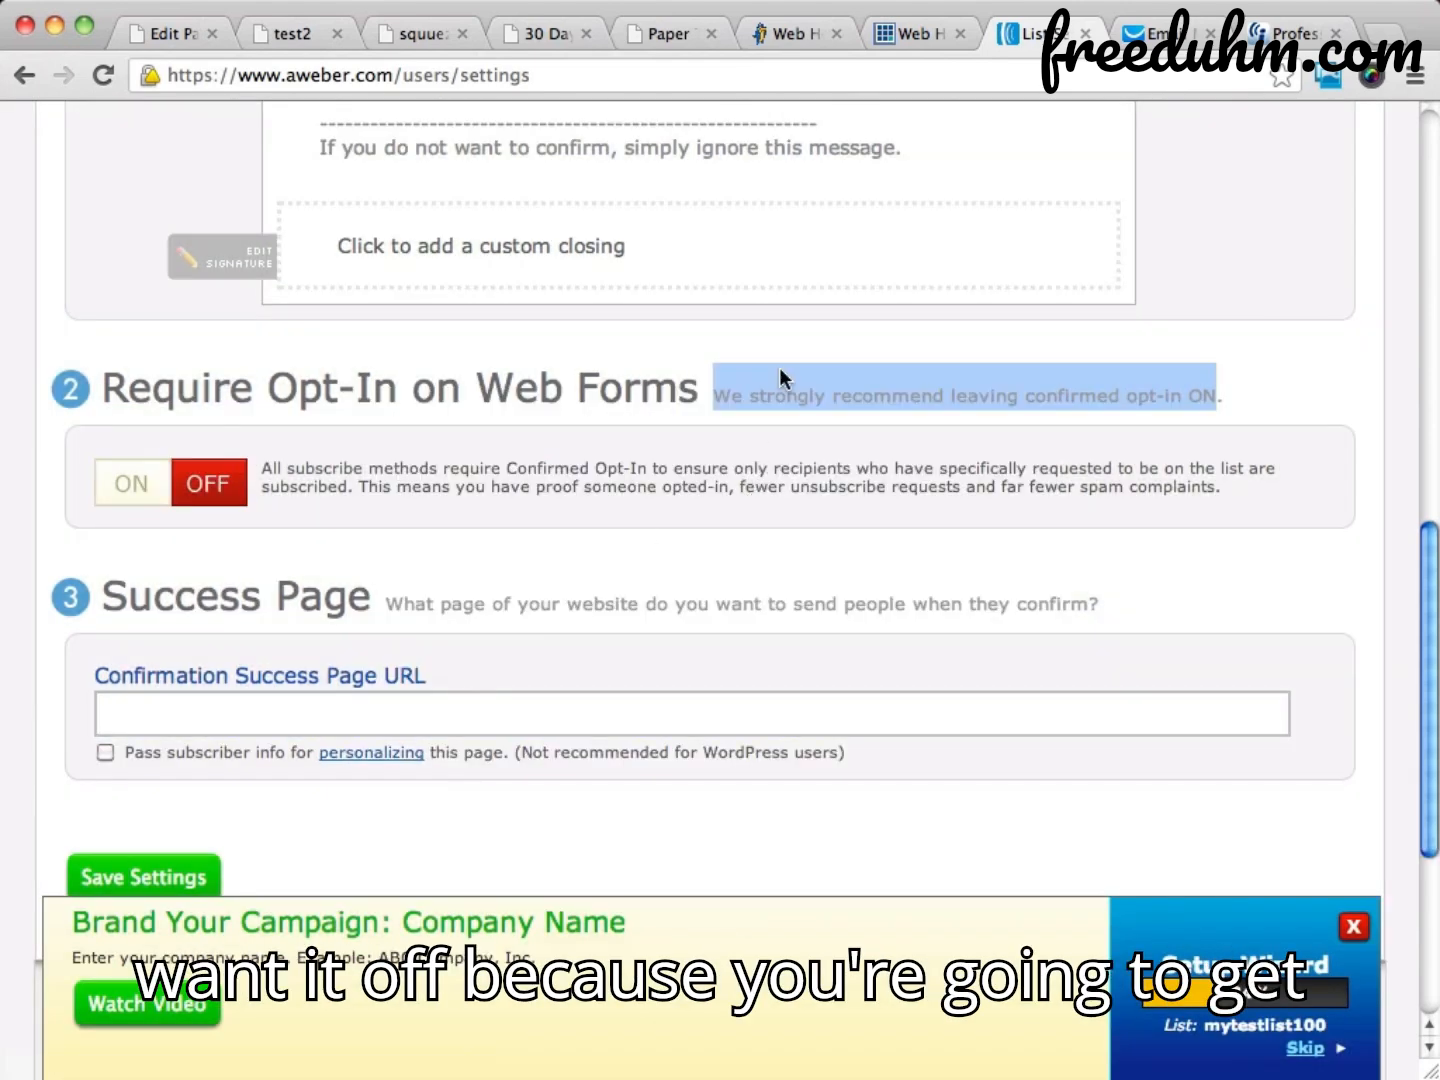
Save the list's Confirmed Opt-In settings
scroll(779, 370, "down", 2)
scroll(781, 372, "down", 1)
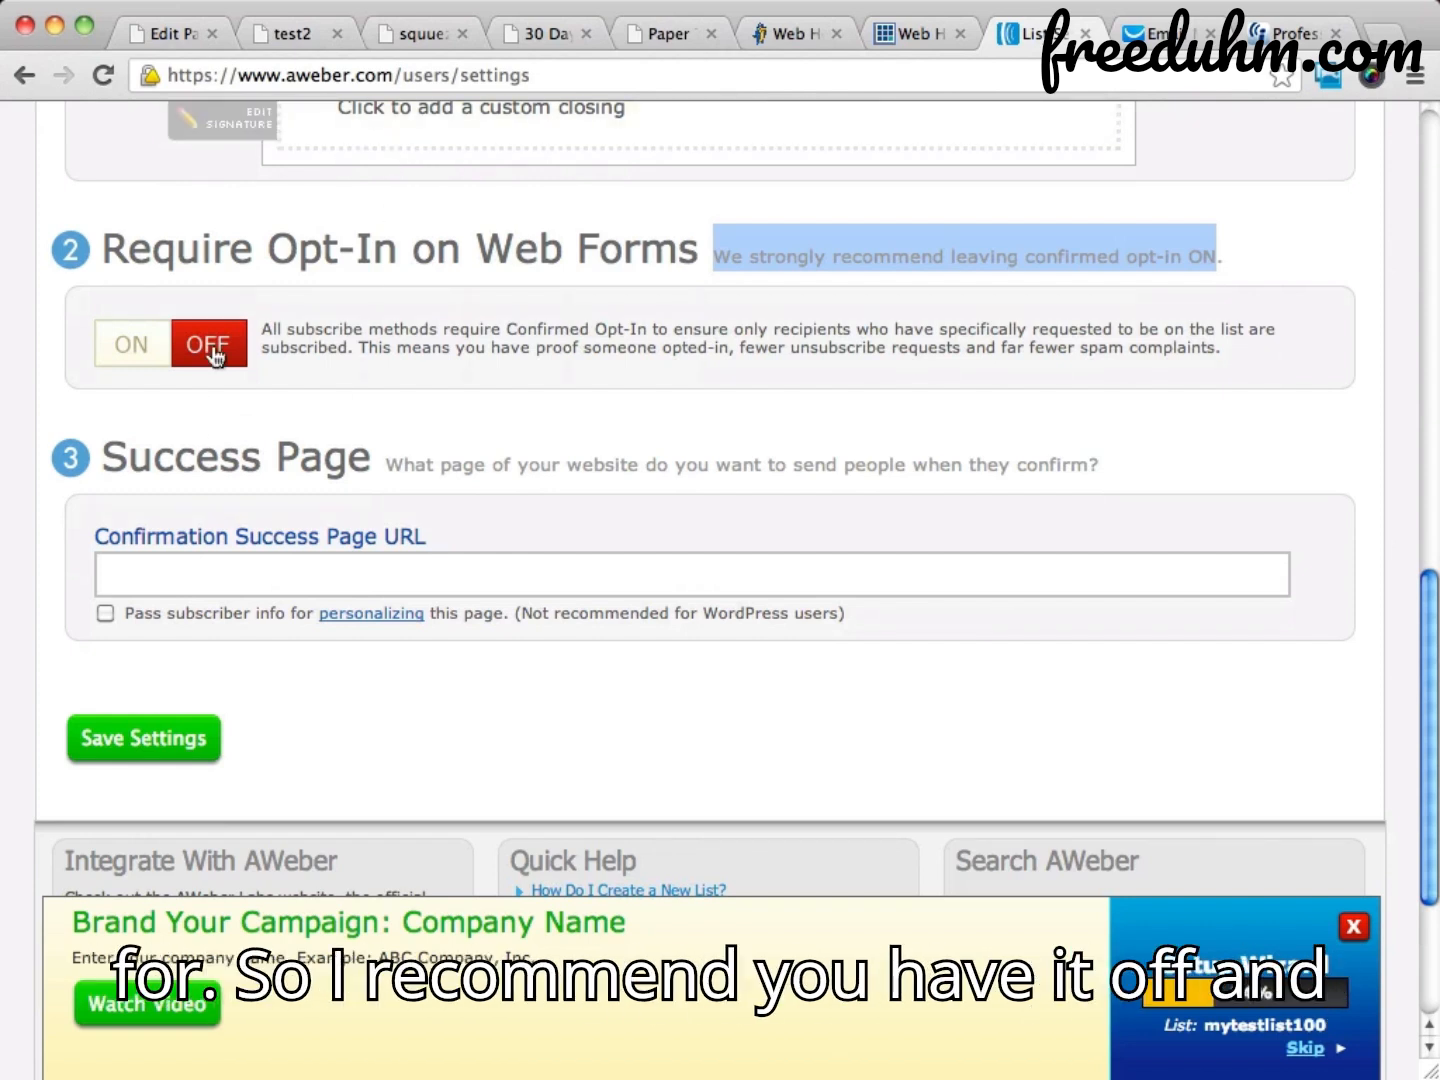
left_click(104, 740)
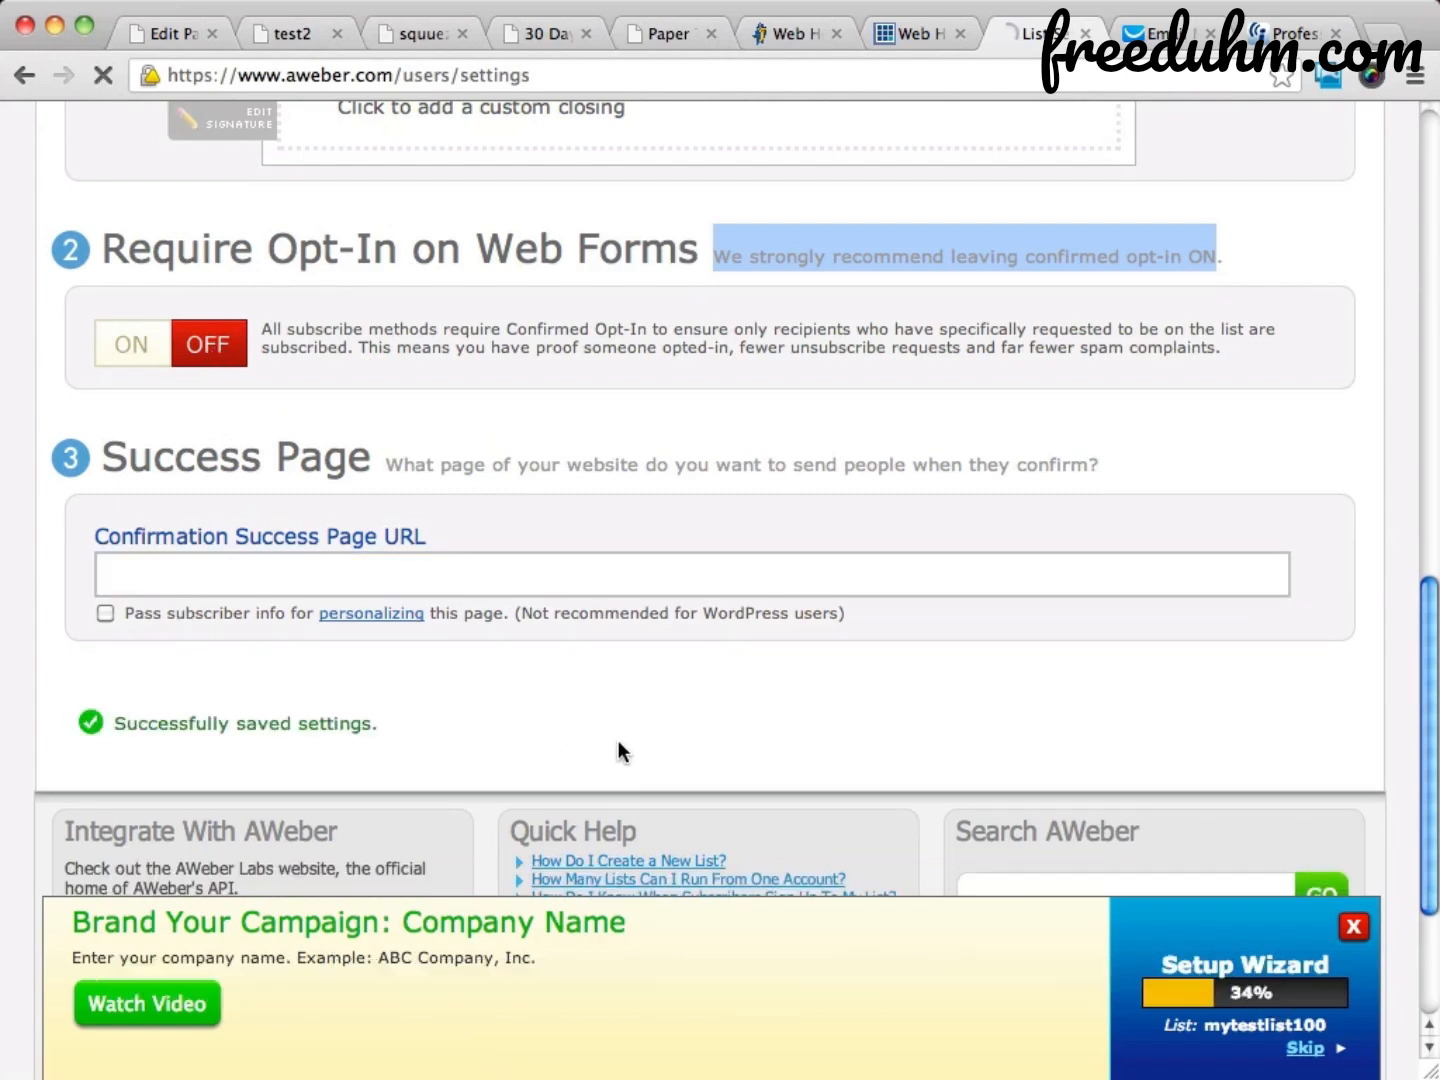
Open the Web Forms page for the mytestlist100 list
scroll(618, 752, "up", 6)
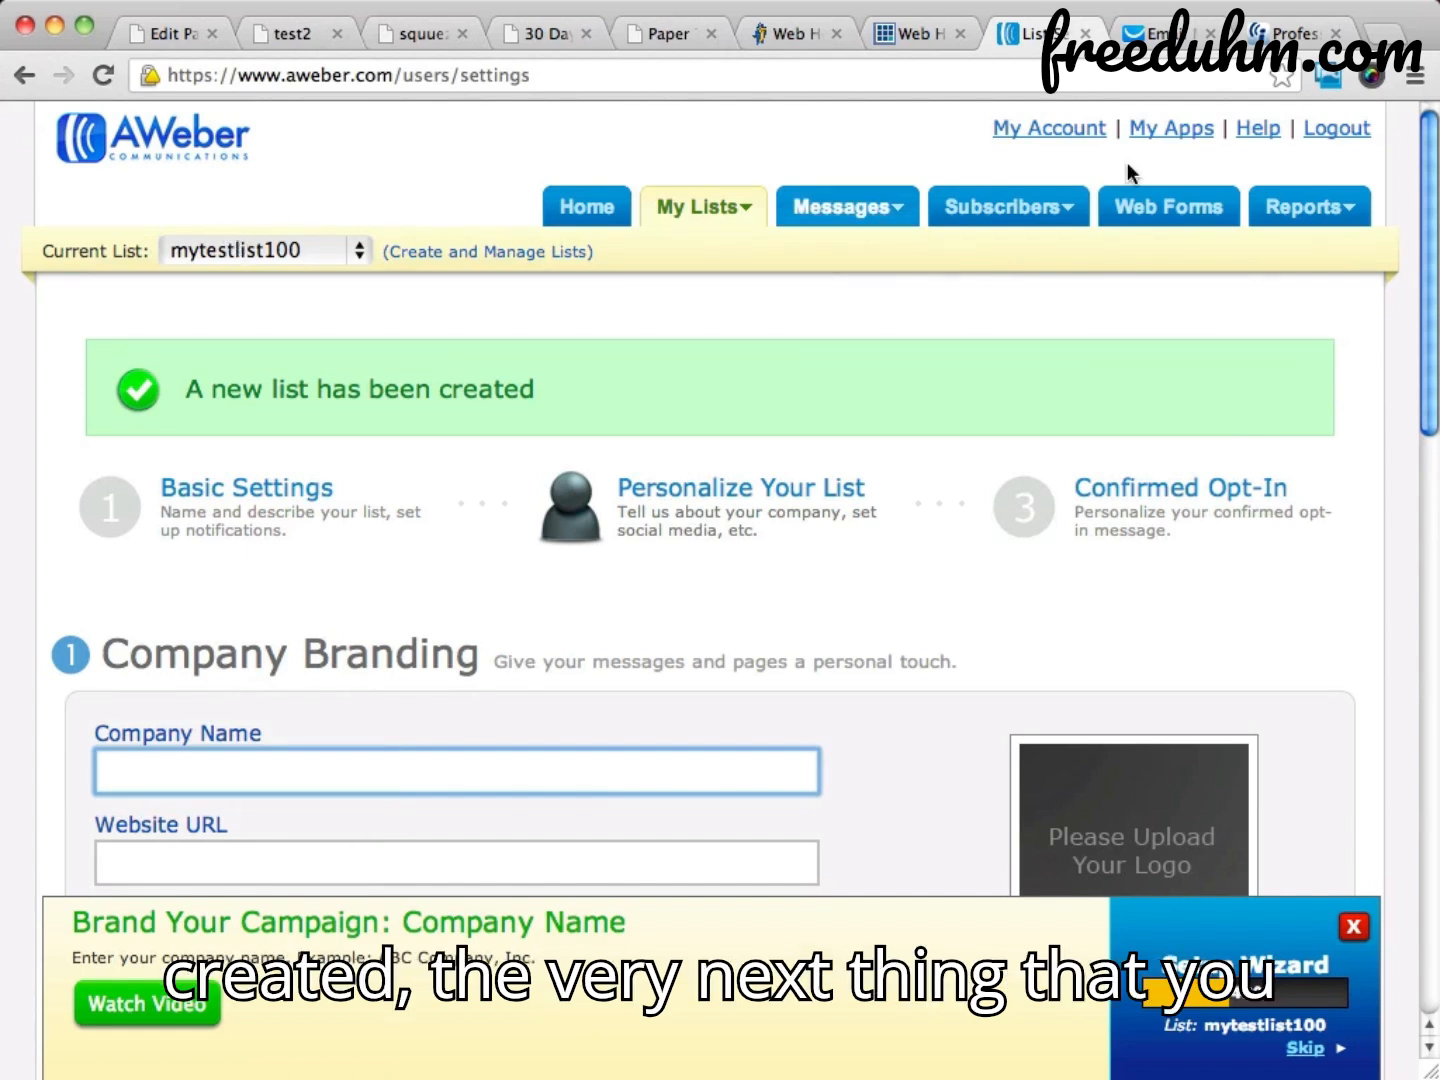
left_click(1178, 219)
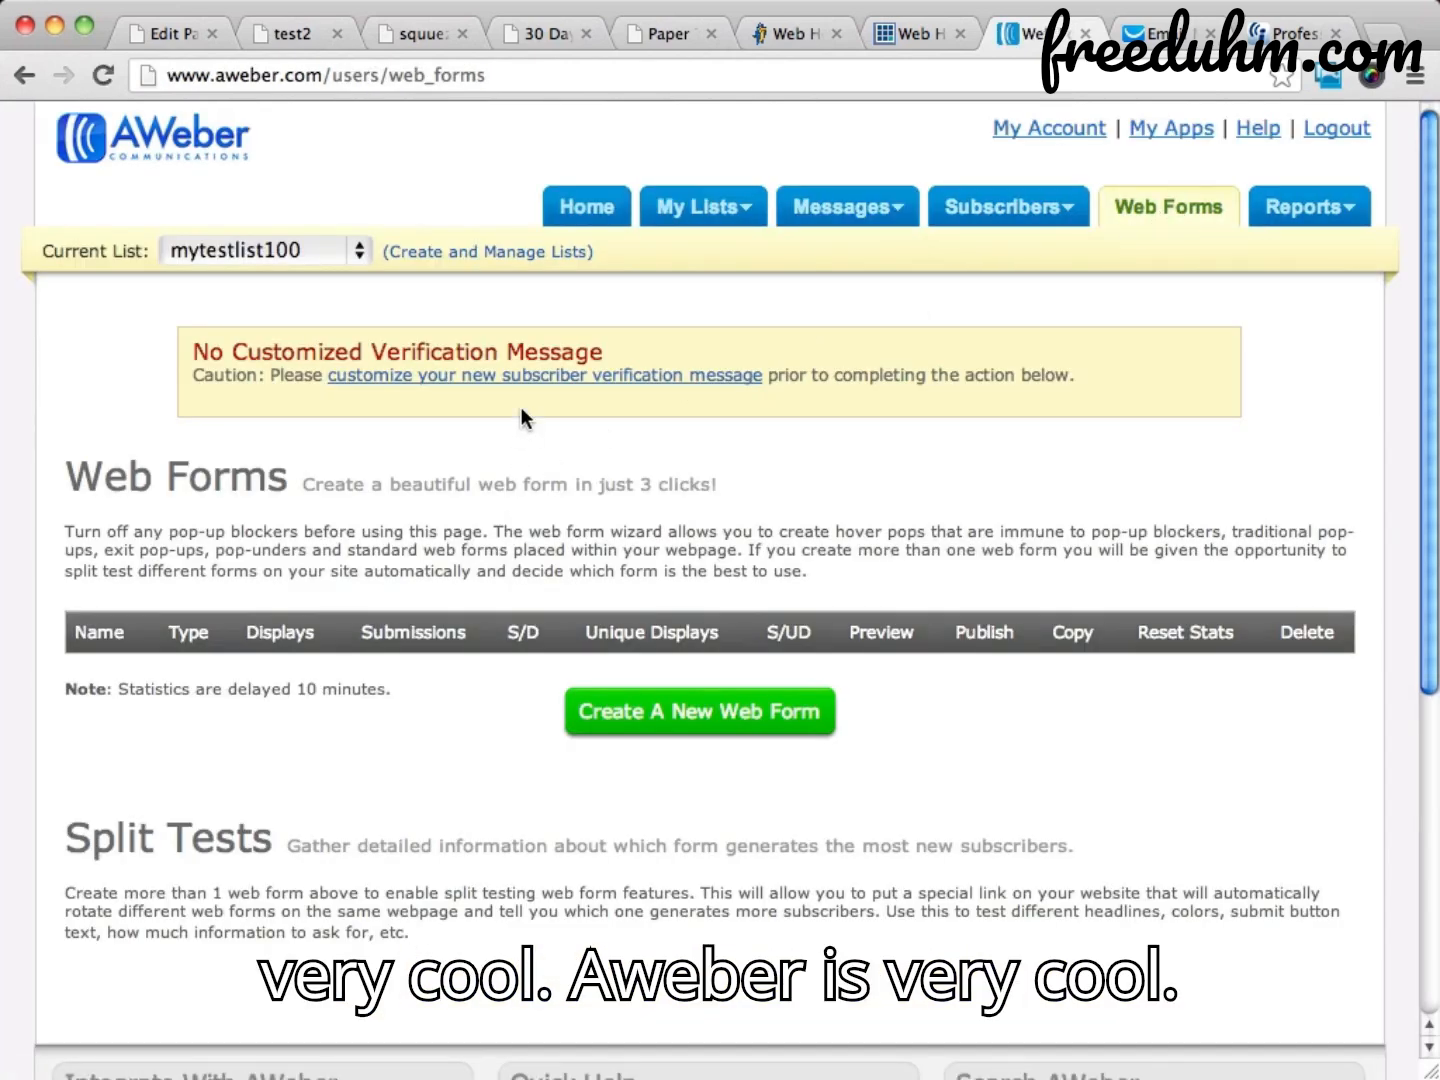
Create a new web form for the list and look through the Popular and New template designs
scroll(793, 436, "down", 2)
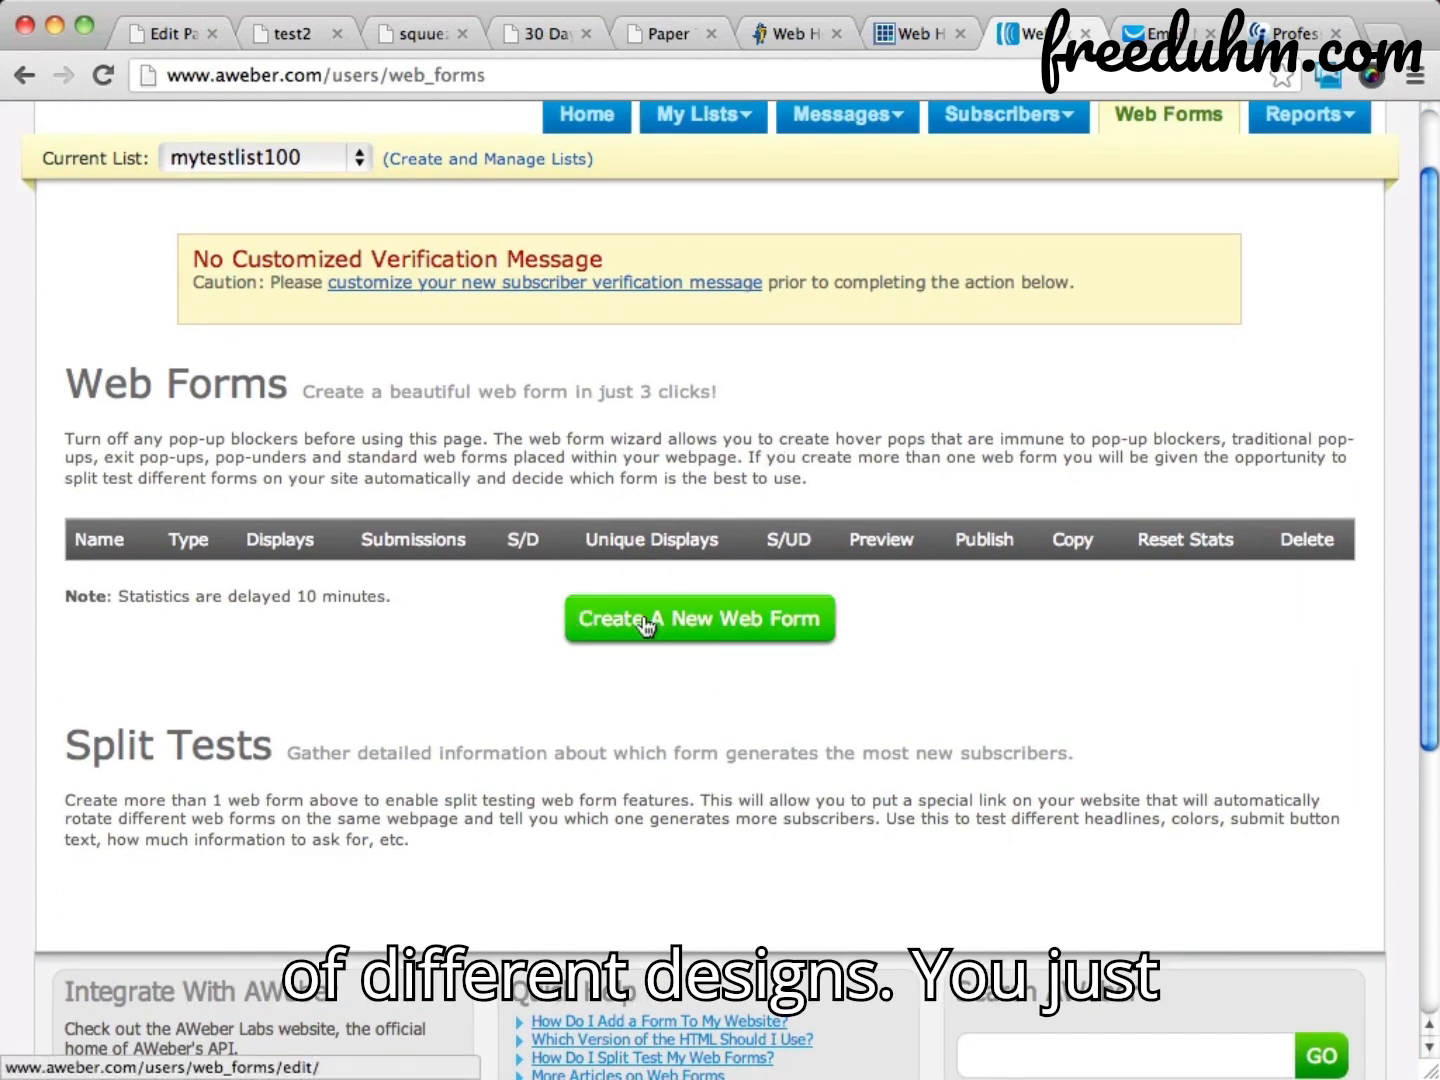
left_click(735, 628)
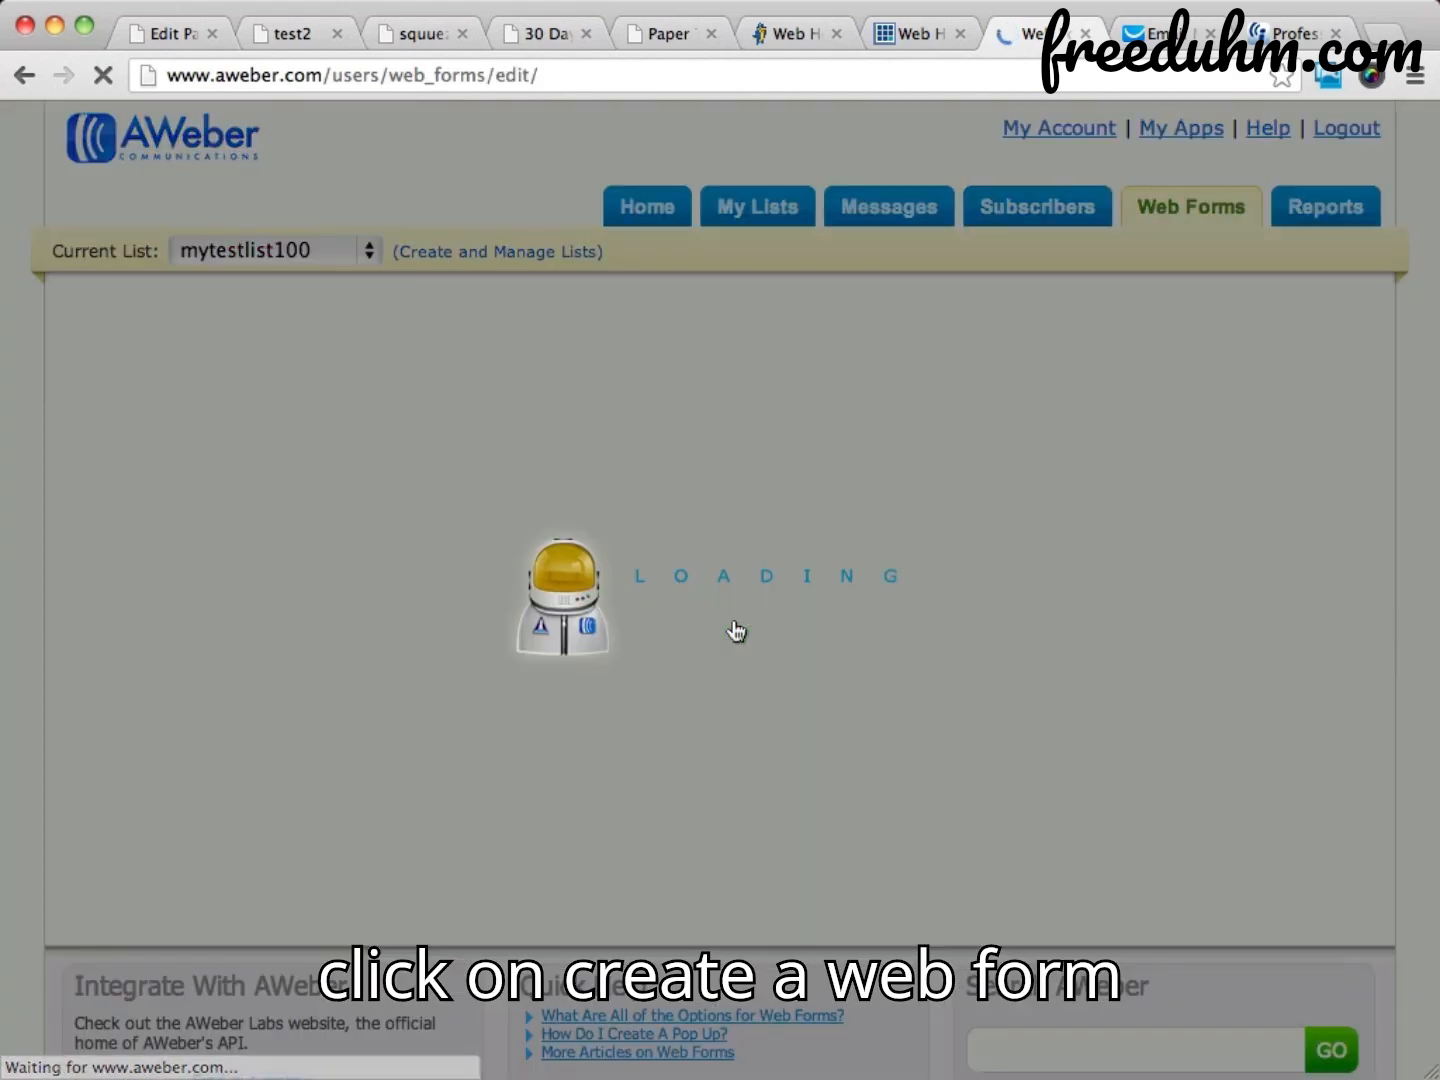
scroll(1013, 428, "down", 5)
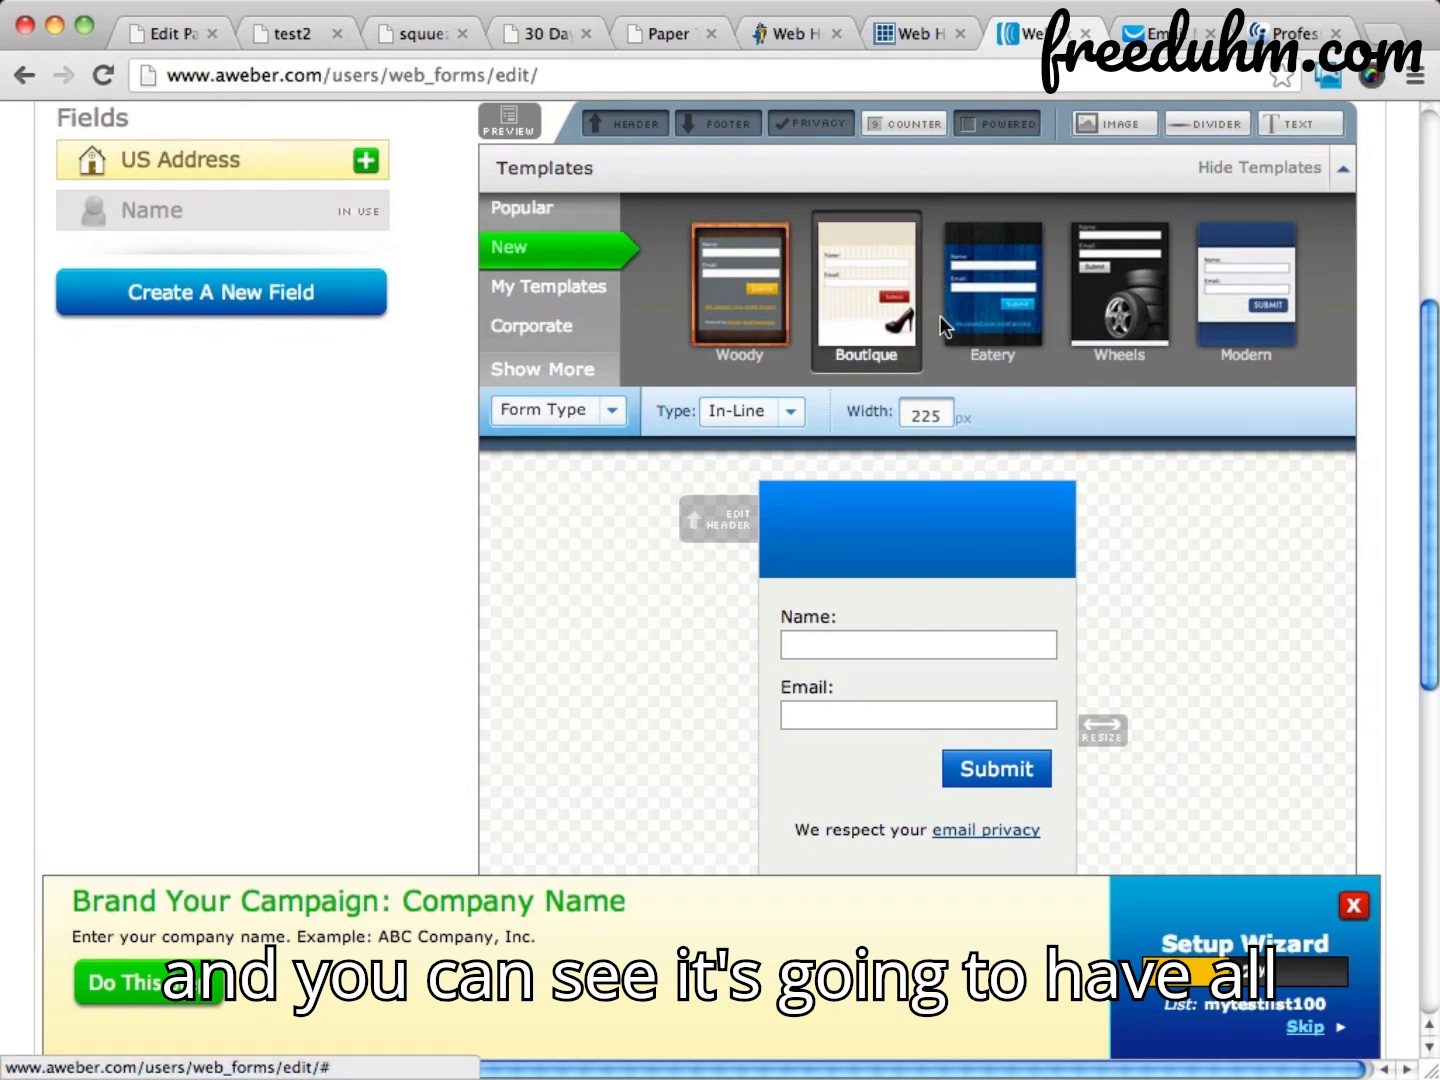
scroll(990, 278, "up", 1)
scroll(957, 284, "up", 1)
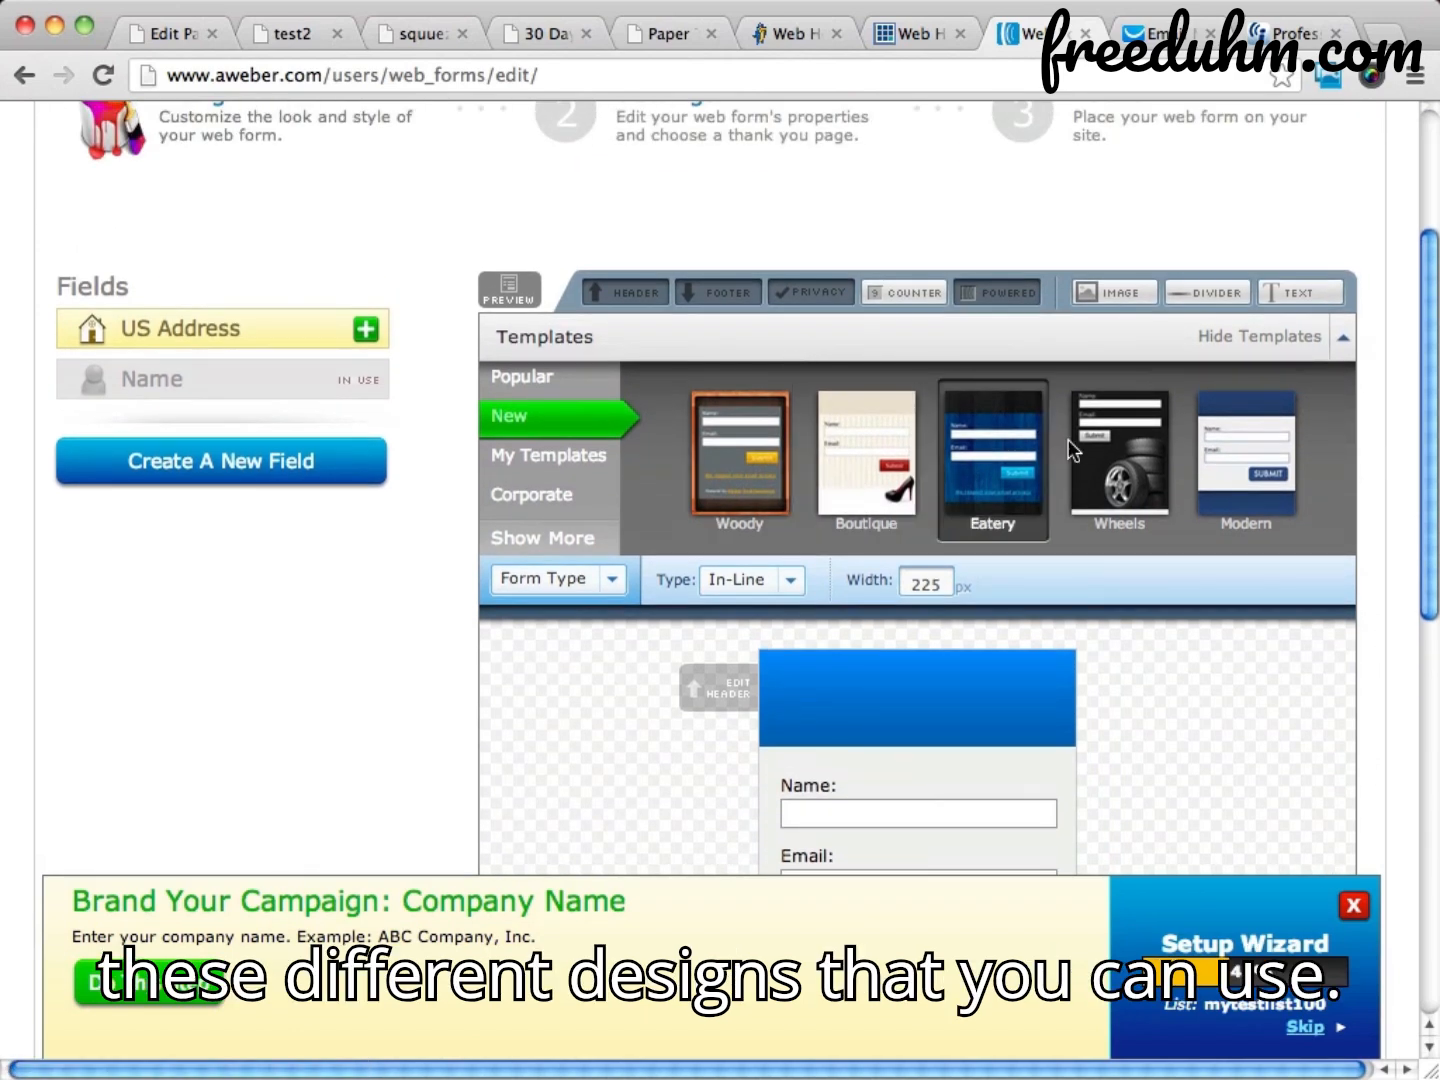
left_click(533, 376)
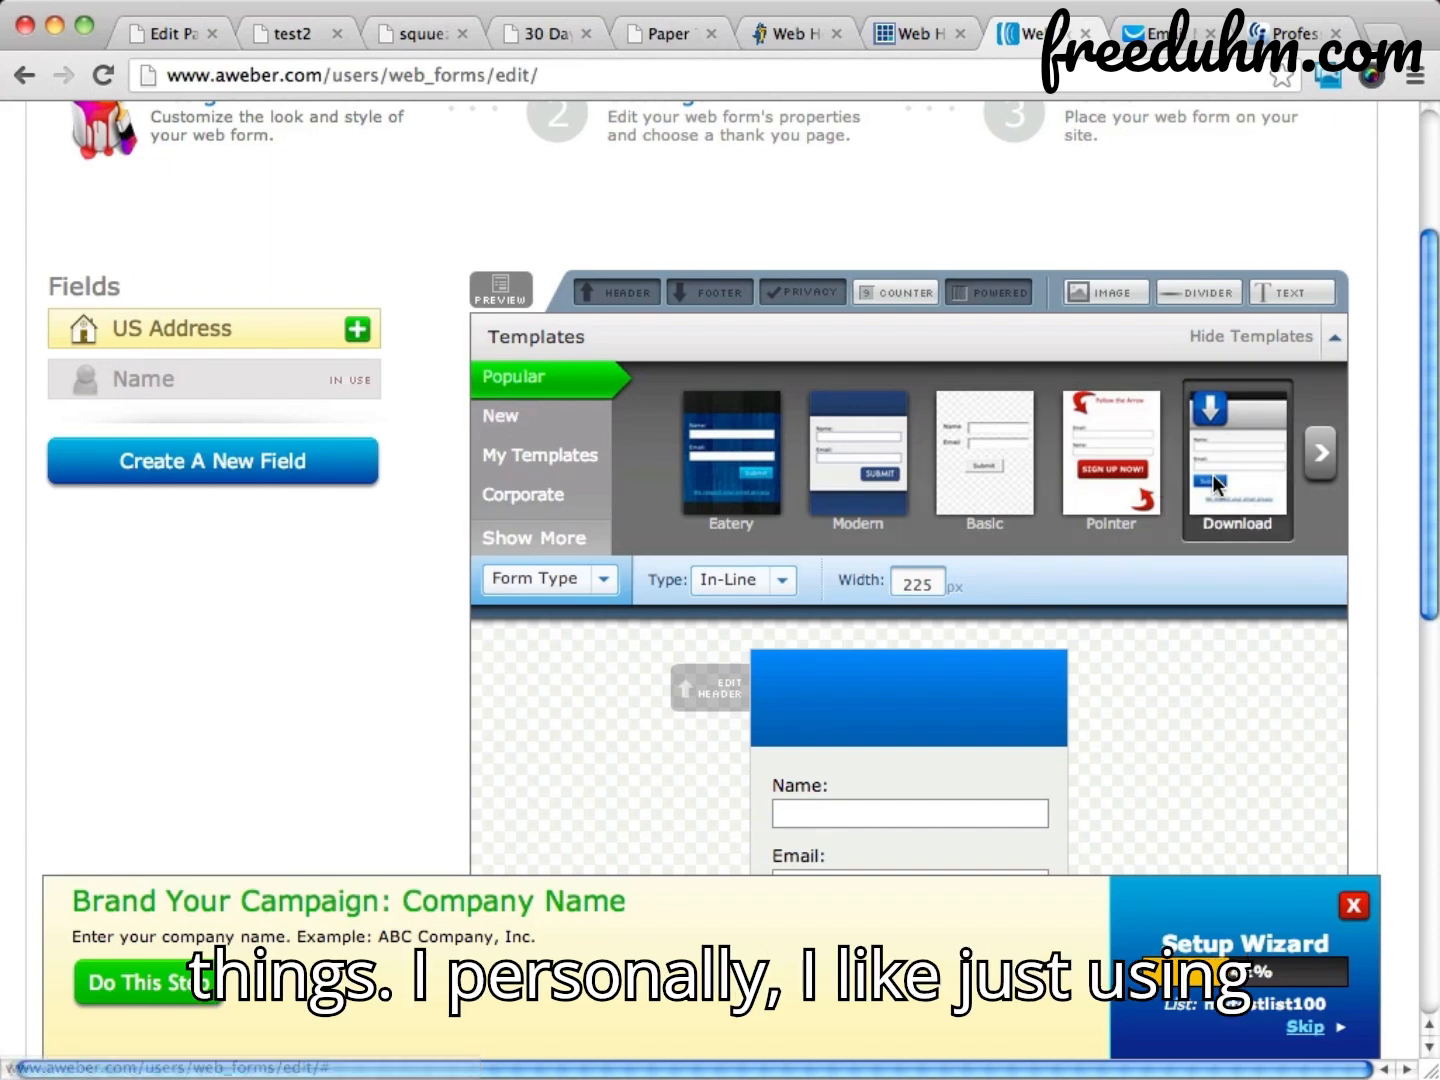
left_click(503, 416)
Remove the blue header from the web form
scroll(1331, 598, "down", 5)
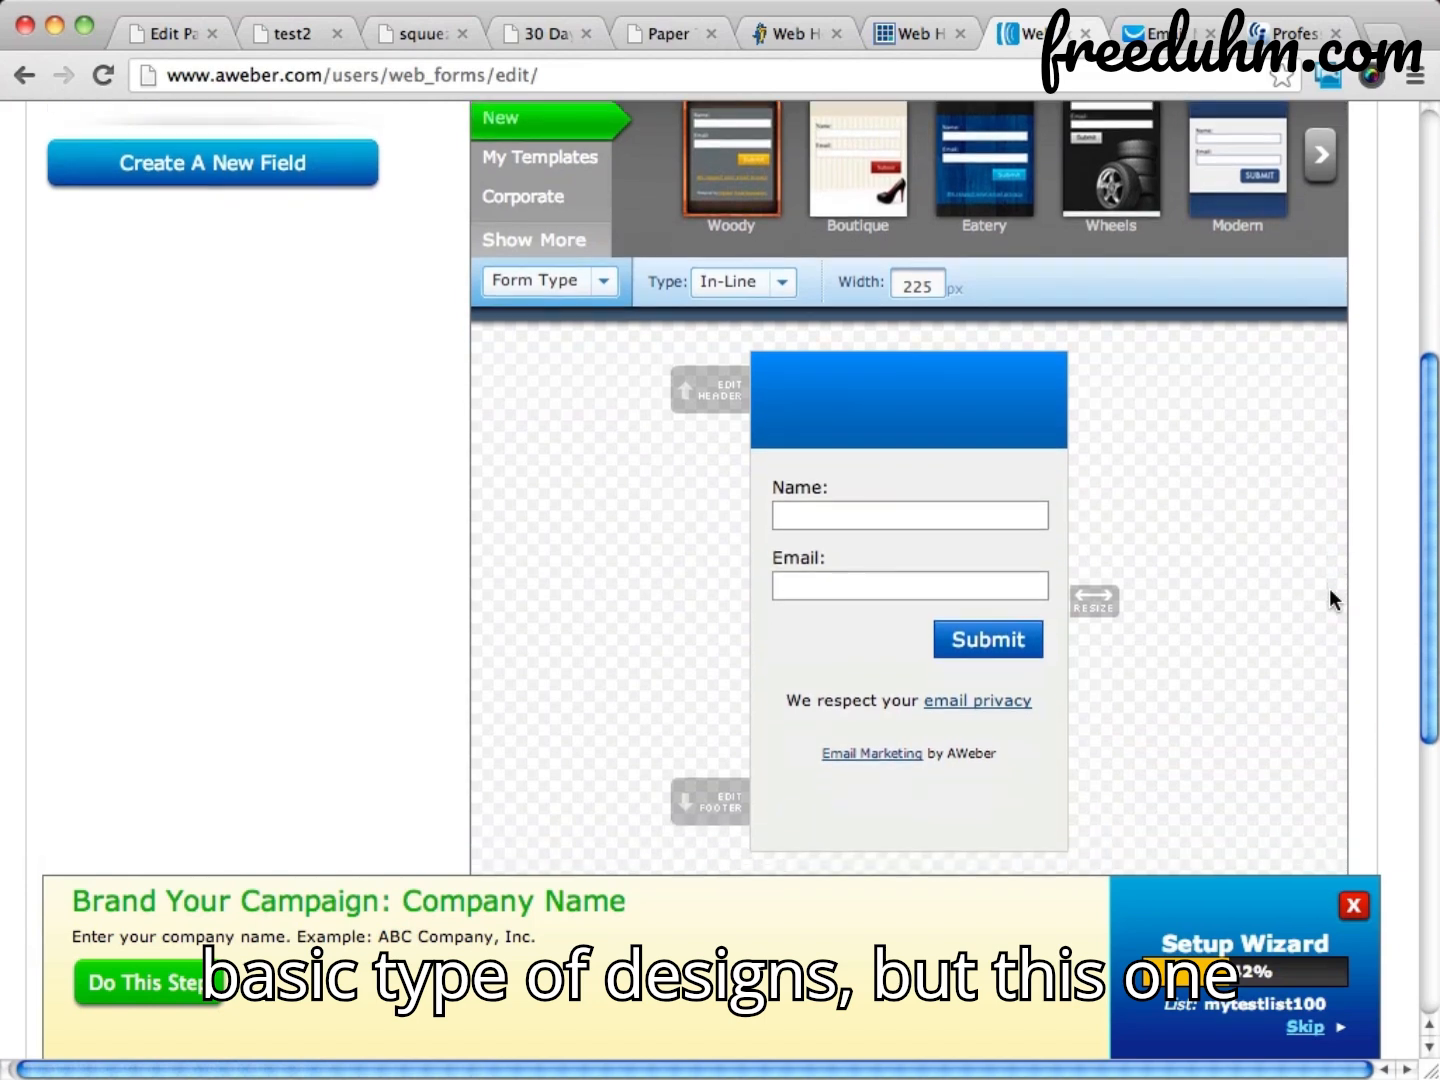
scroll(1329, 599, "down", 1)
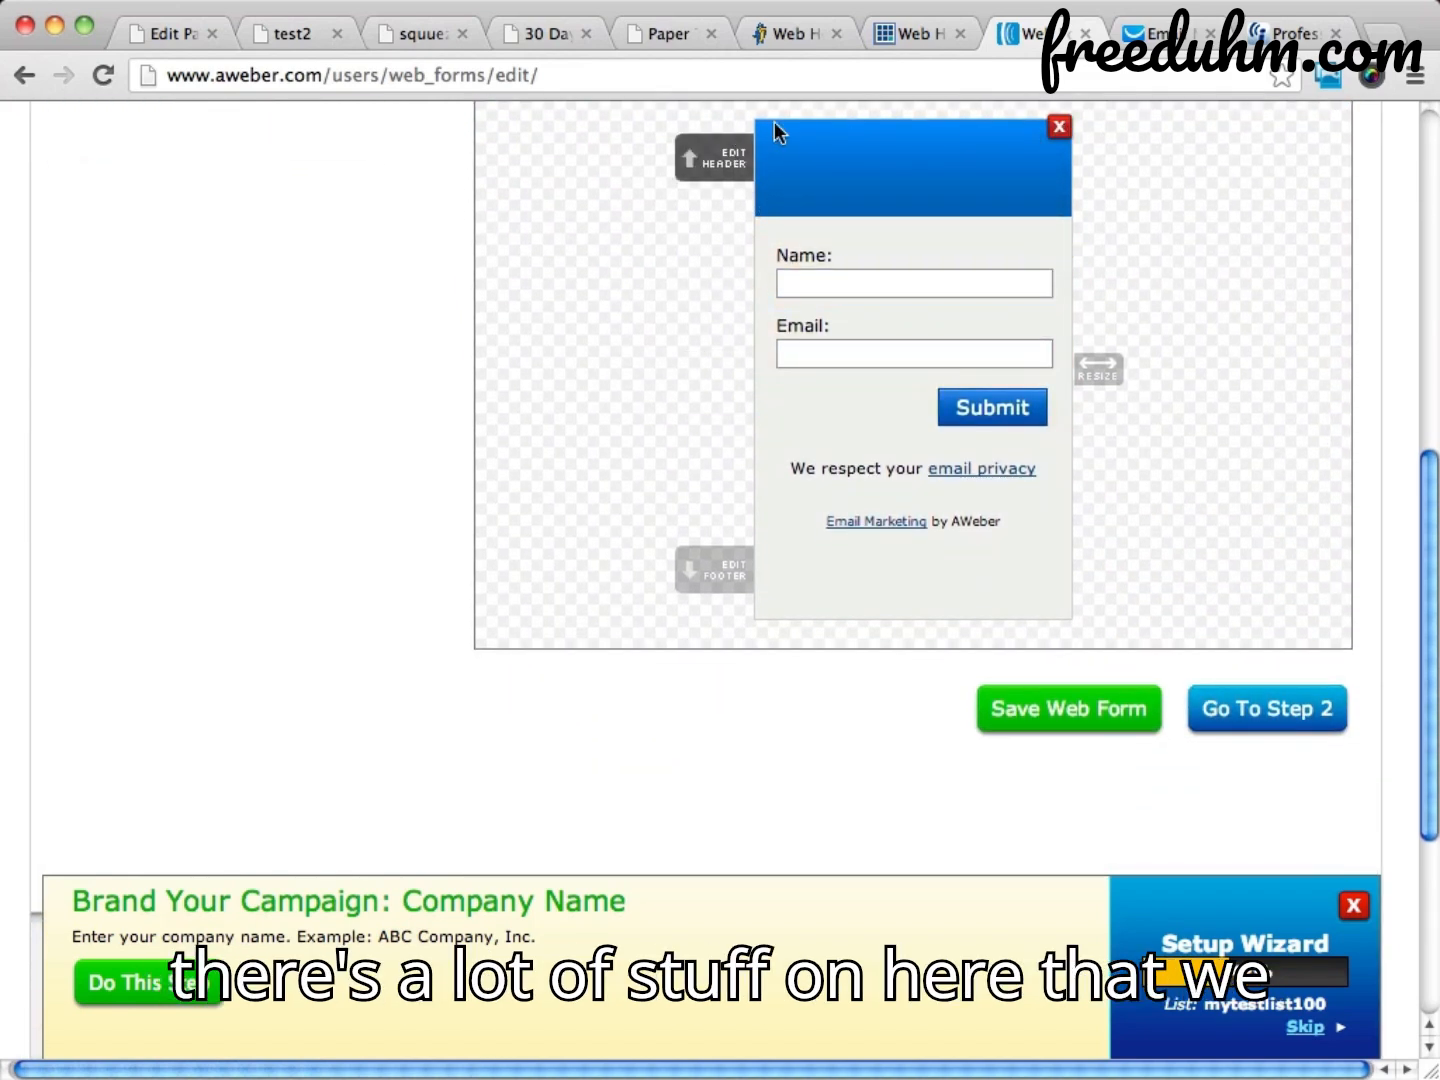
scroll(1087, 199, "right", 1)
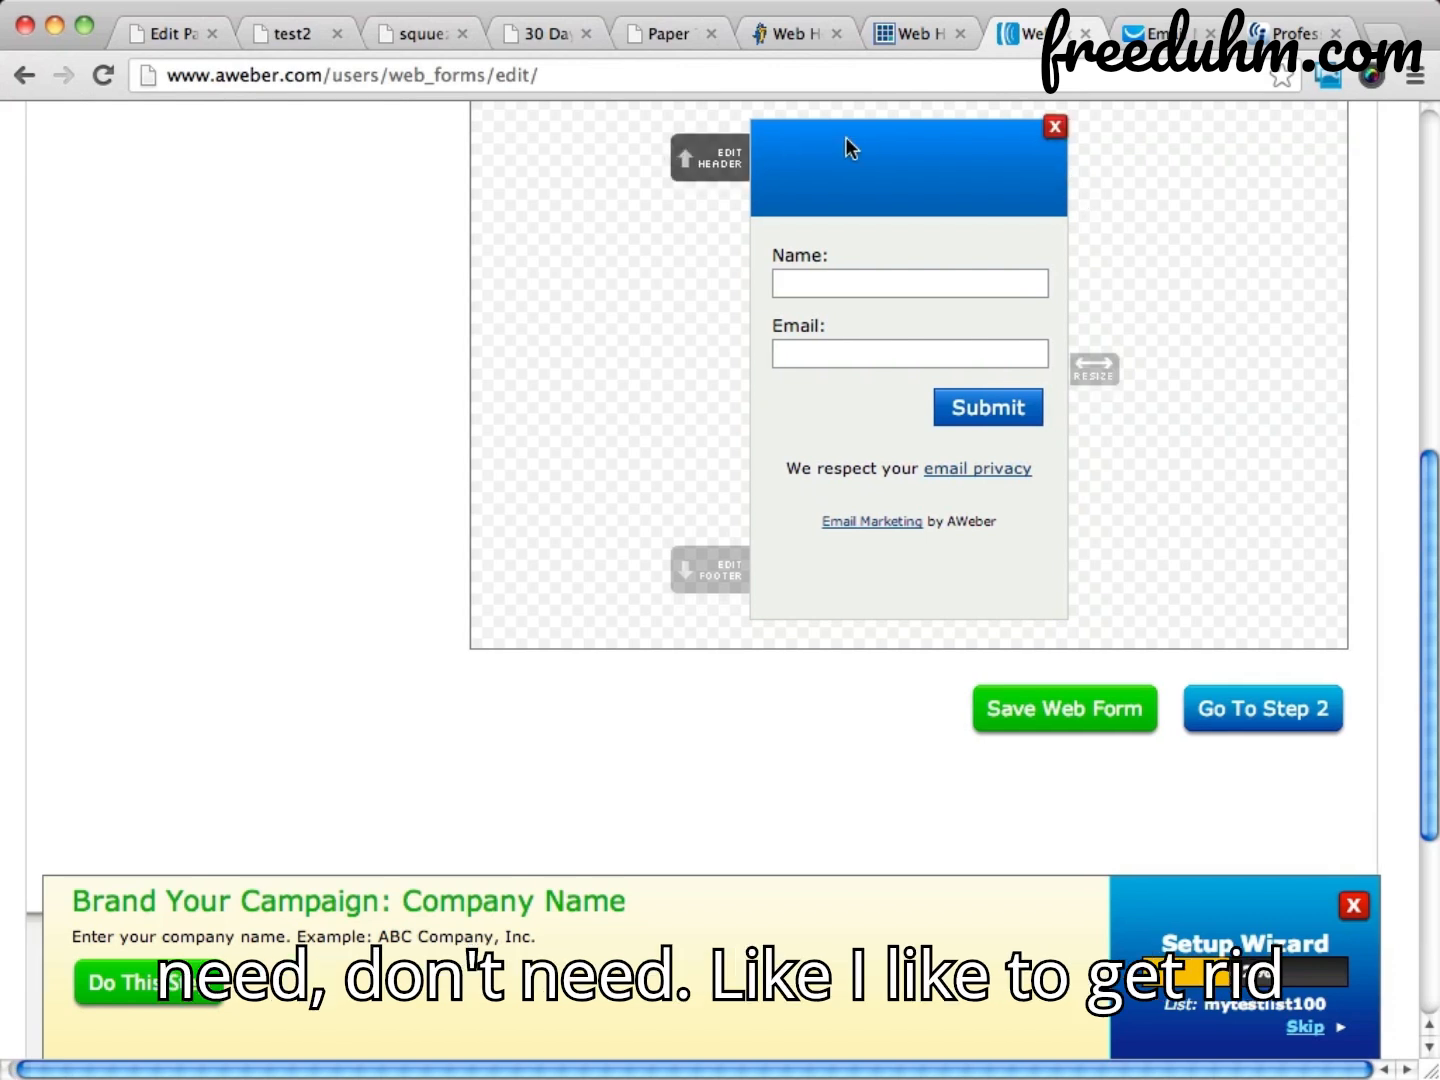
left_click(1053, 128)
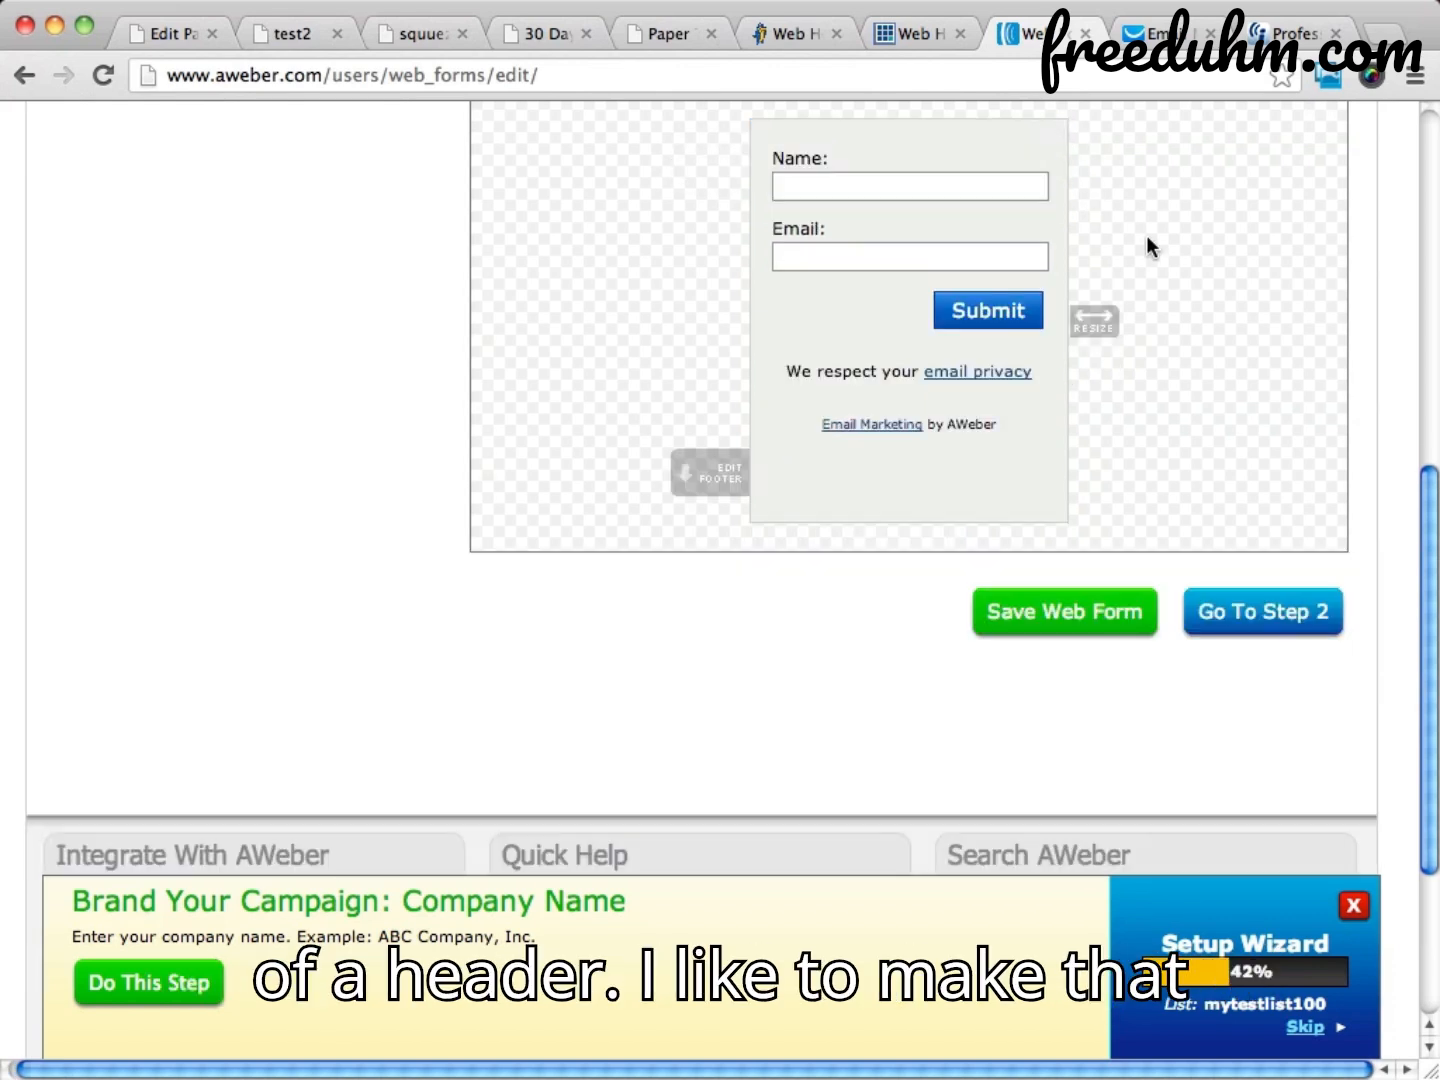
Center the web form's Submit button
left_click(980, 318)
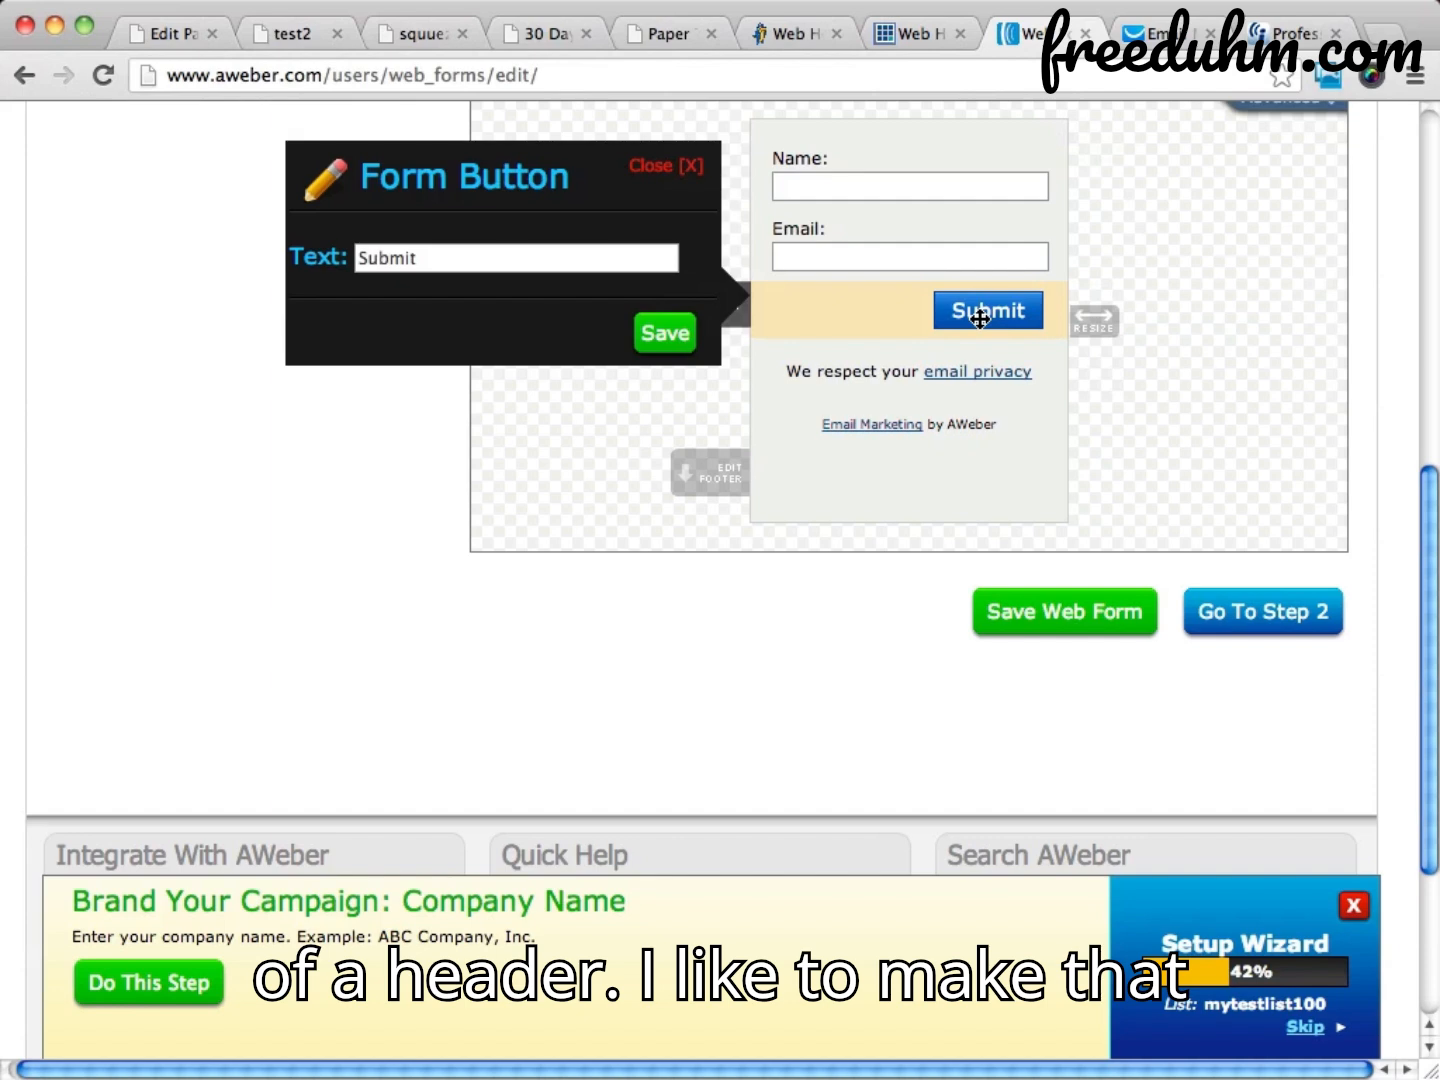
left_click(660, 162)
scroll(1203, 345, "up", 3)
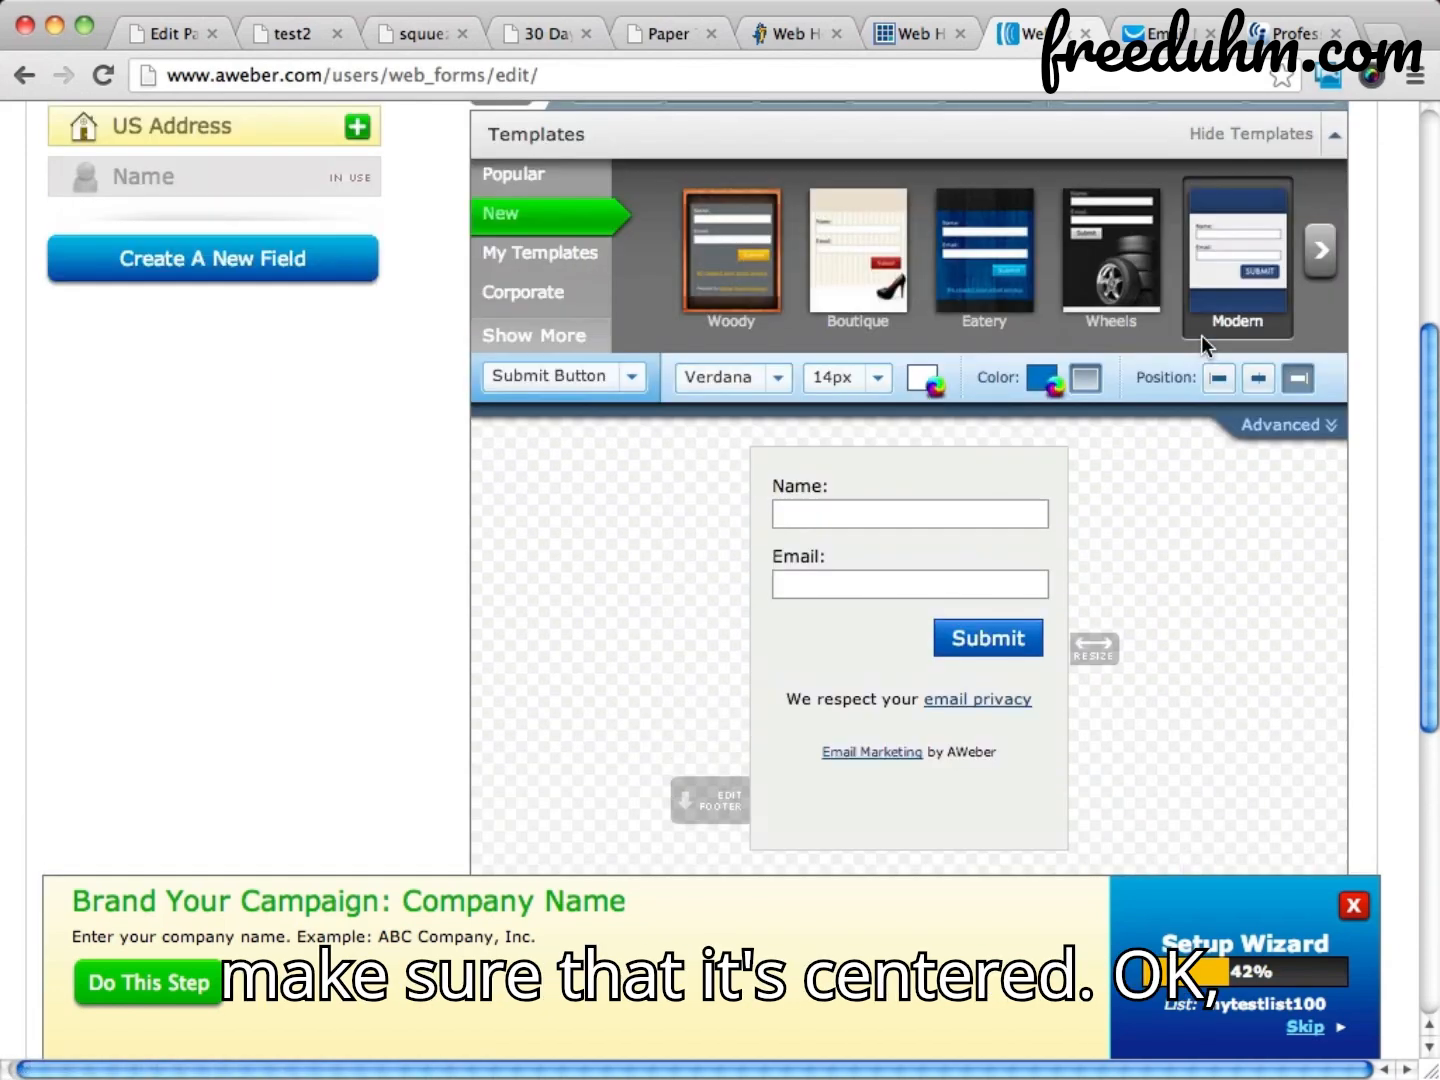
left_click(1256, 378)
Remove the "Email Marketing by AWeber" line and the footer from the web form
scroll(1243, 575, "down", 2)
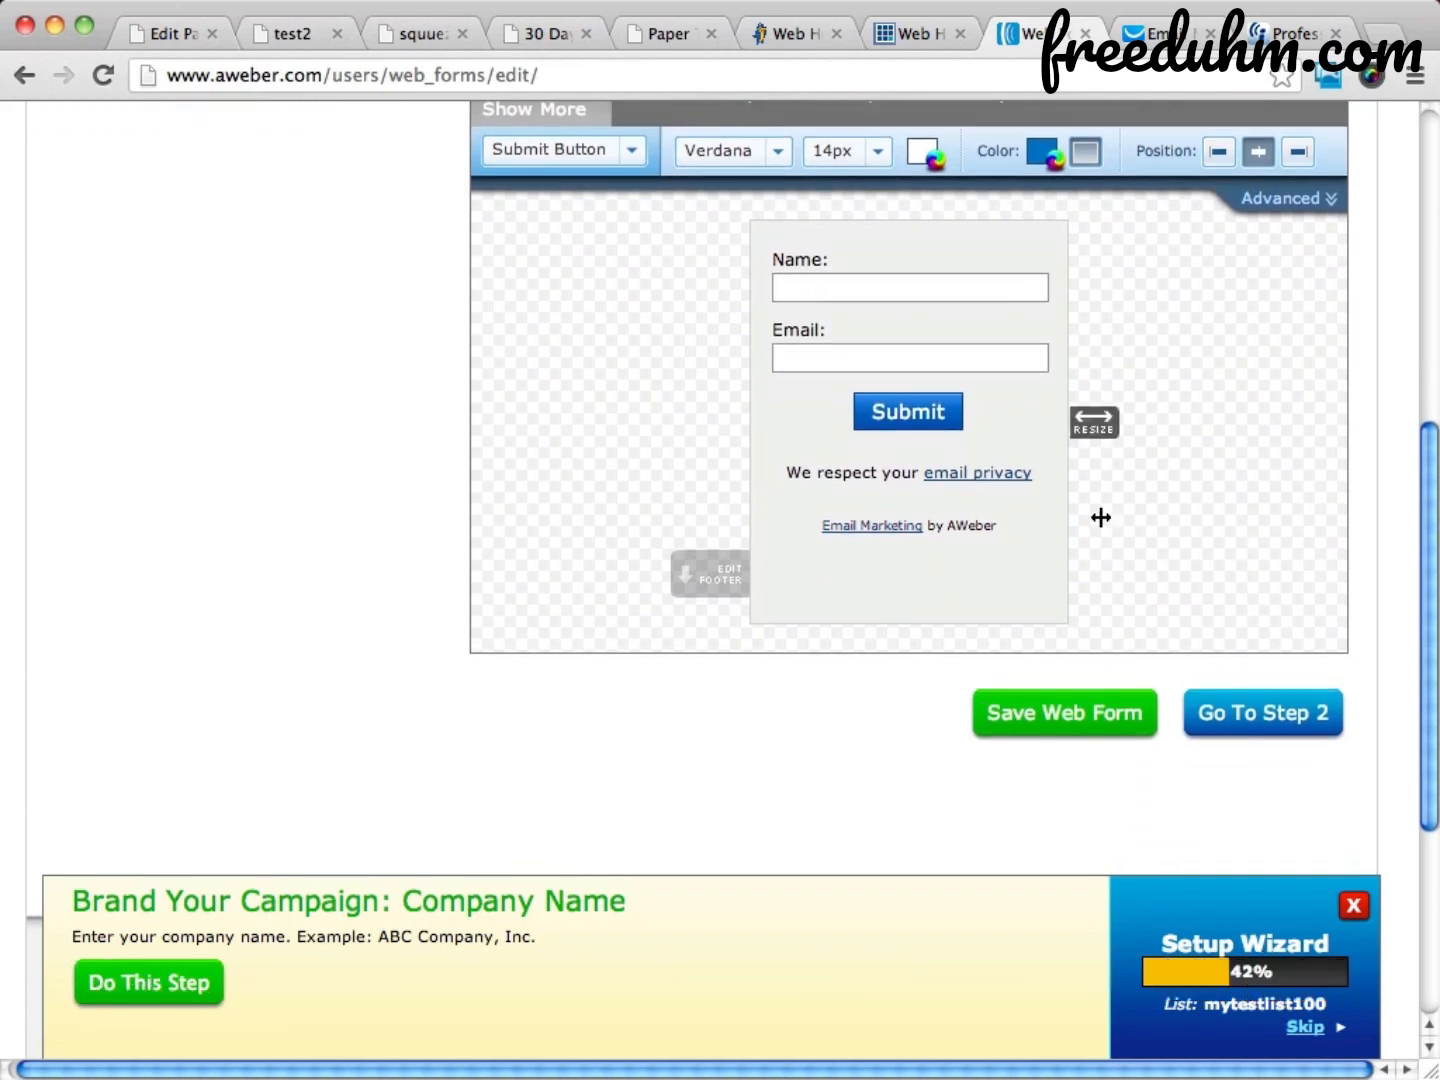
mouse_move(1050, 461)
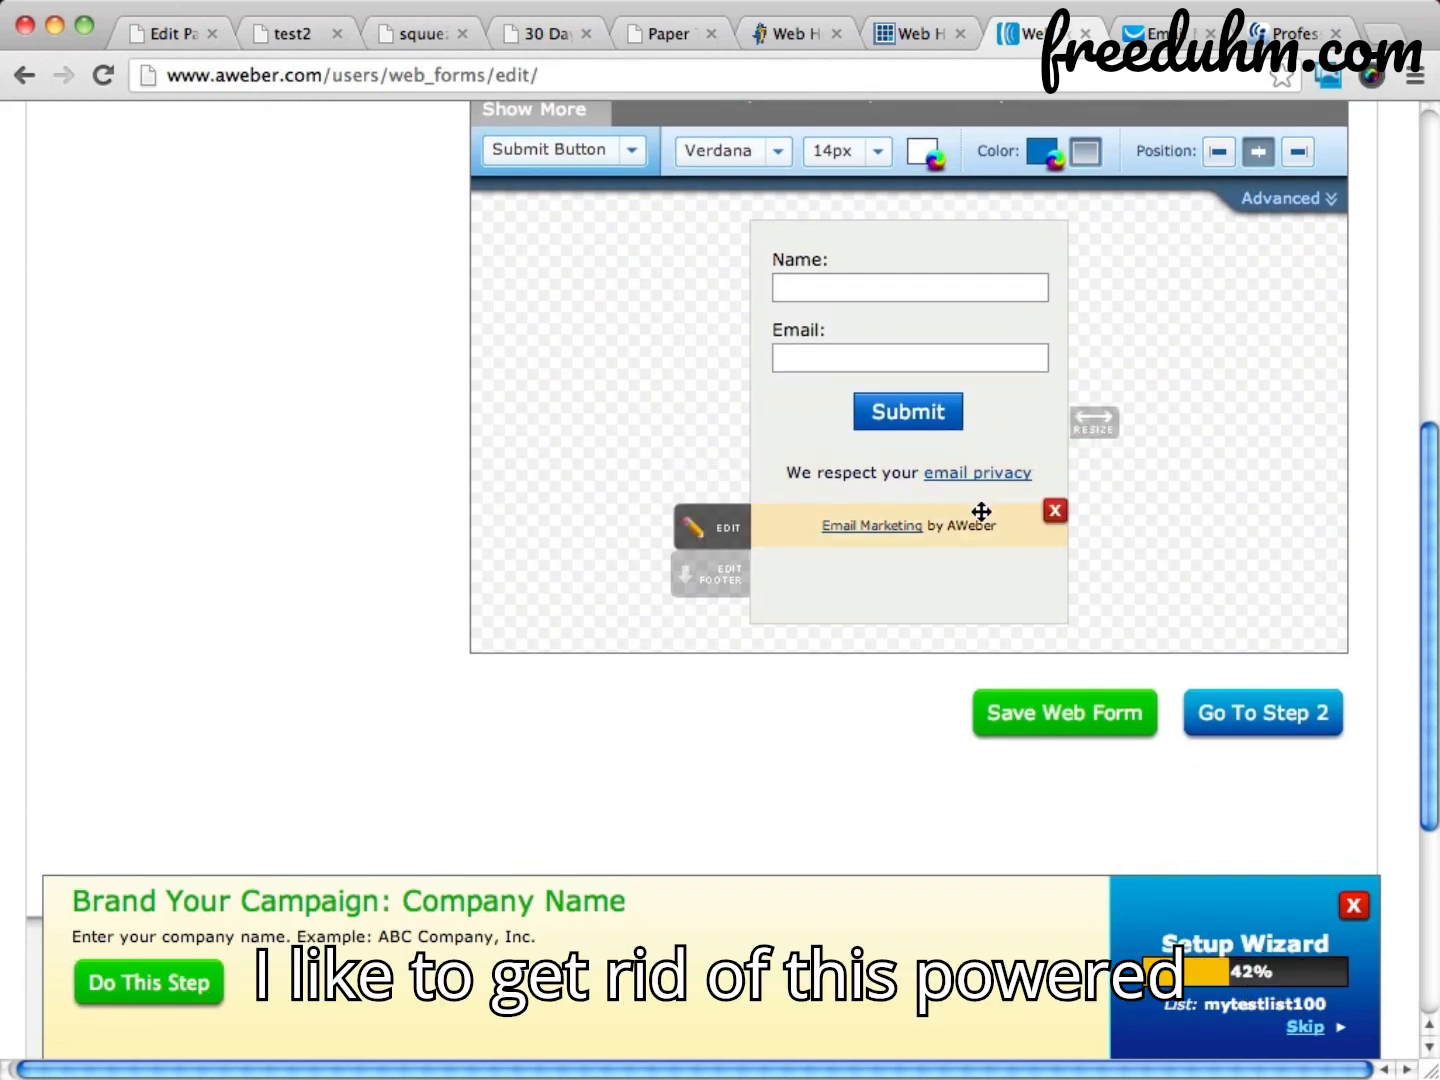
mouse_move(1054, 516)
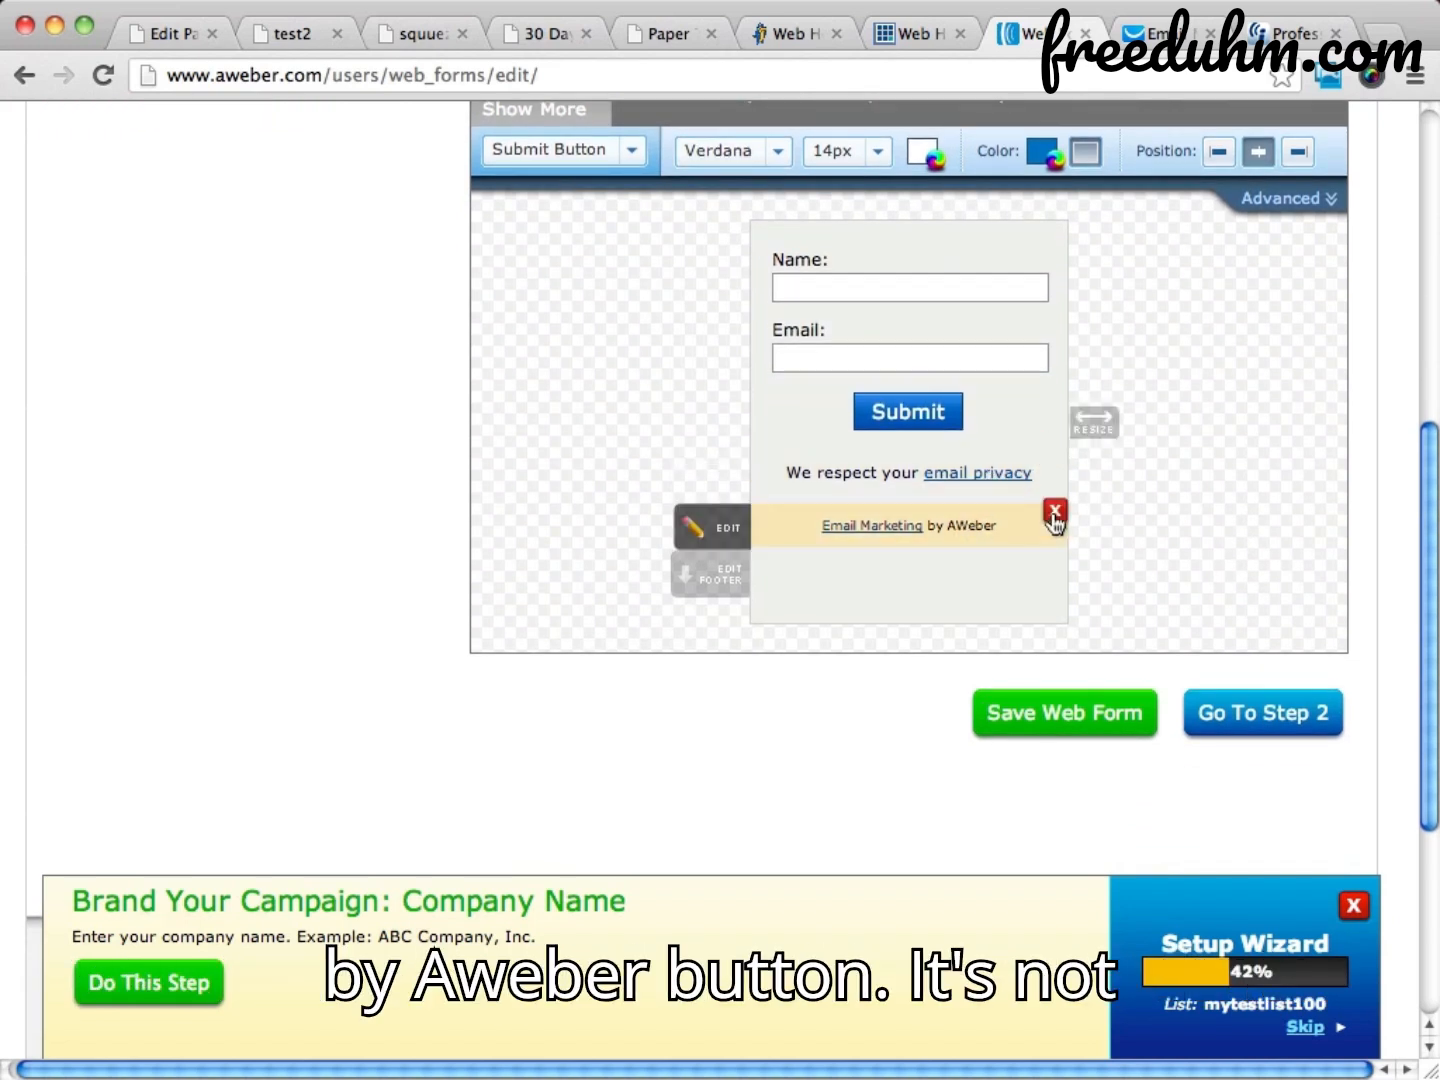
left_click(1054, 514)
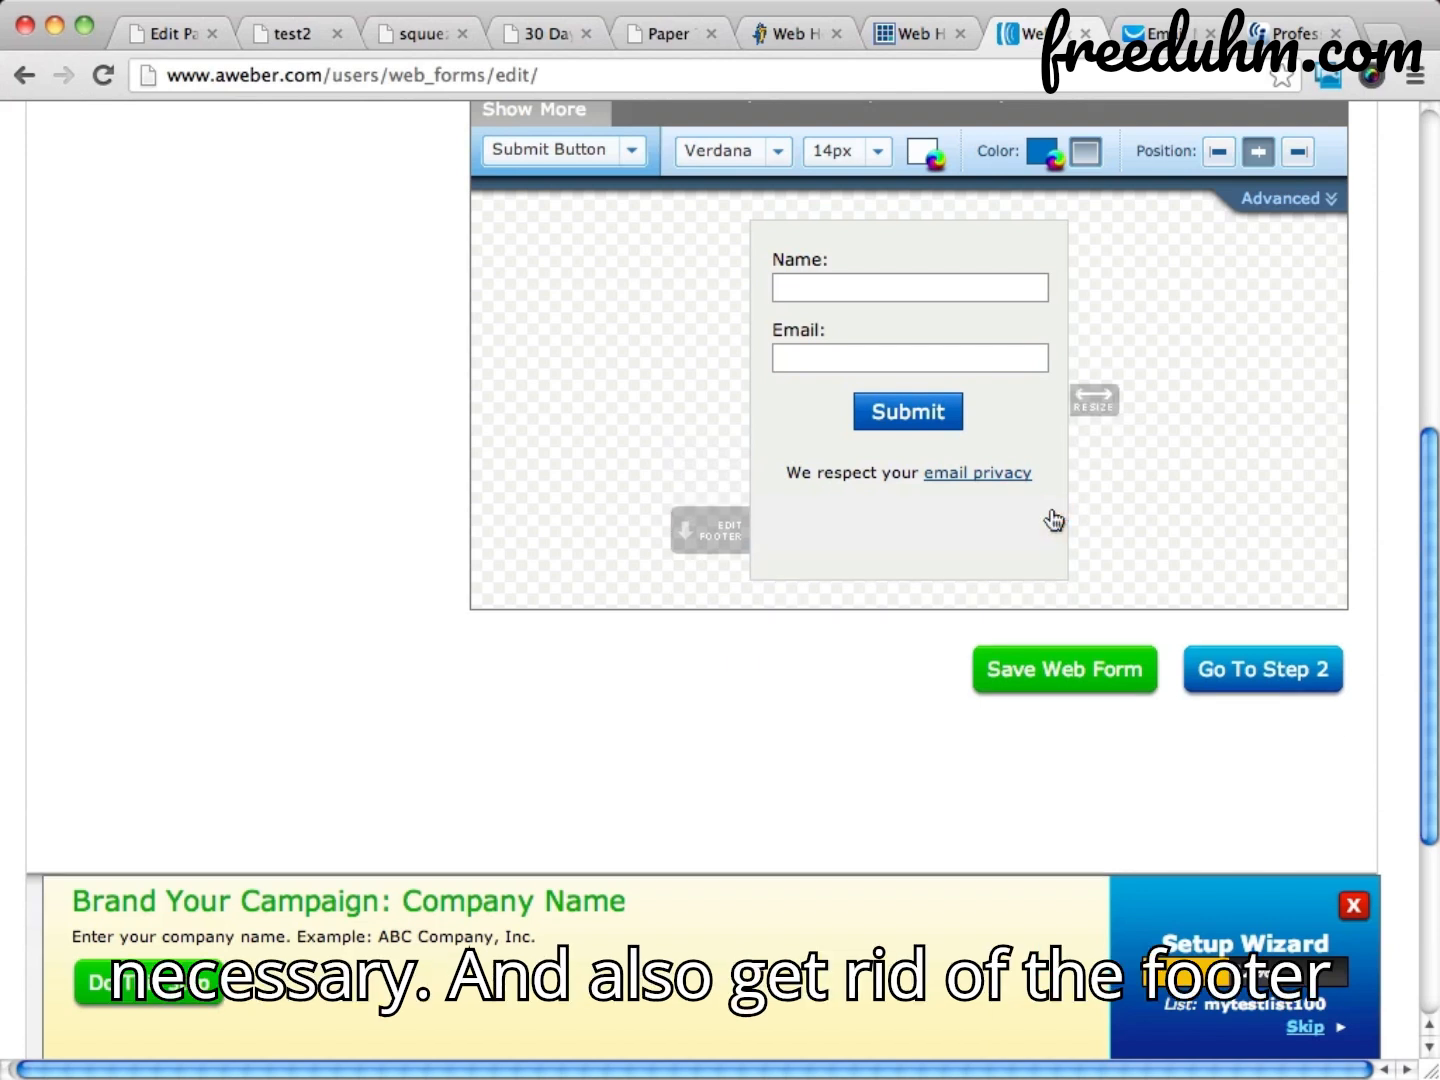
left_click(1054, 550)
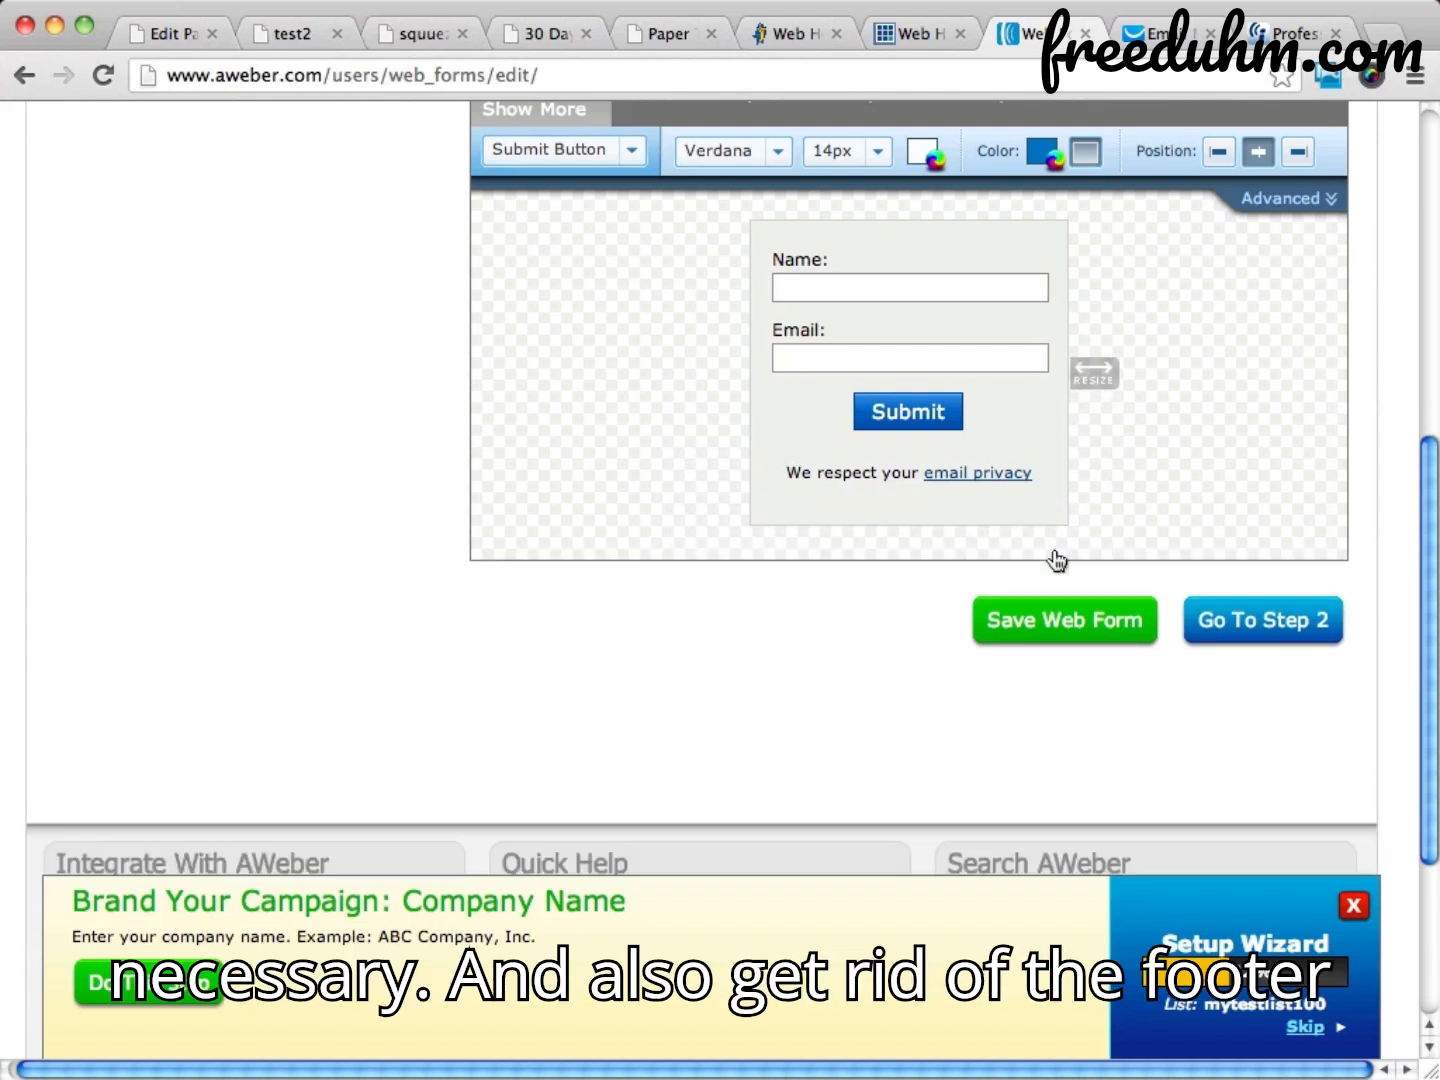
Change the Submit button's text to "Click Here for Instant Access" and save it
scroll(1296, 386, "up", 3)
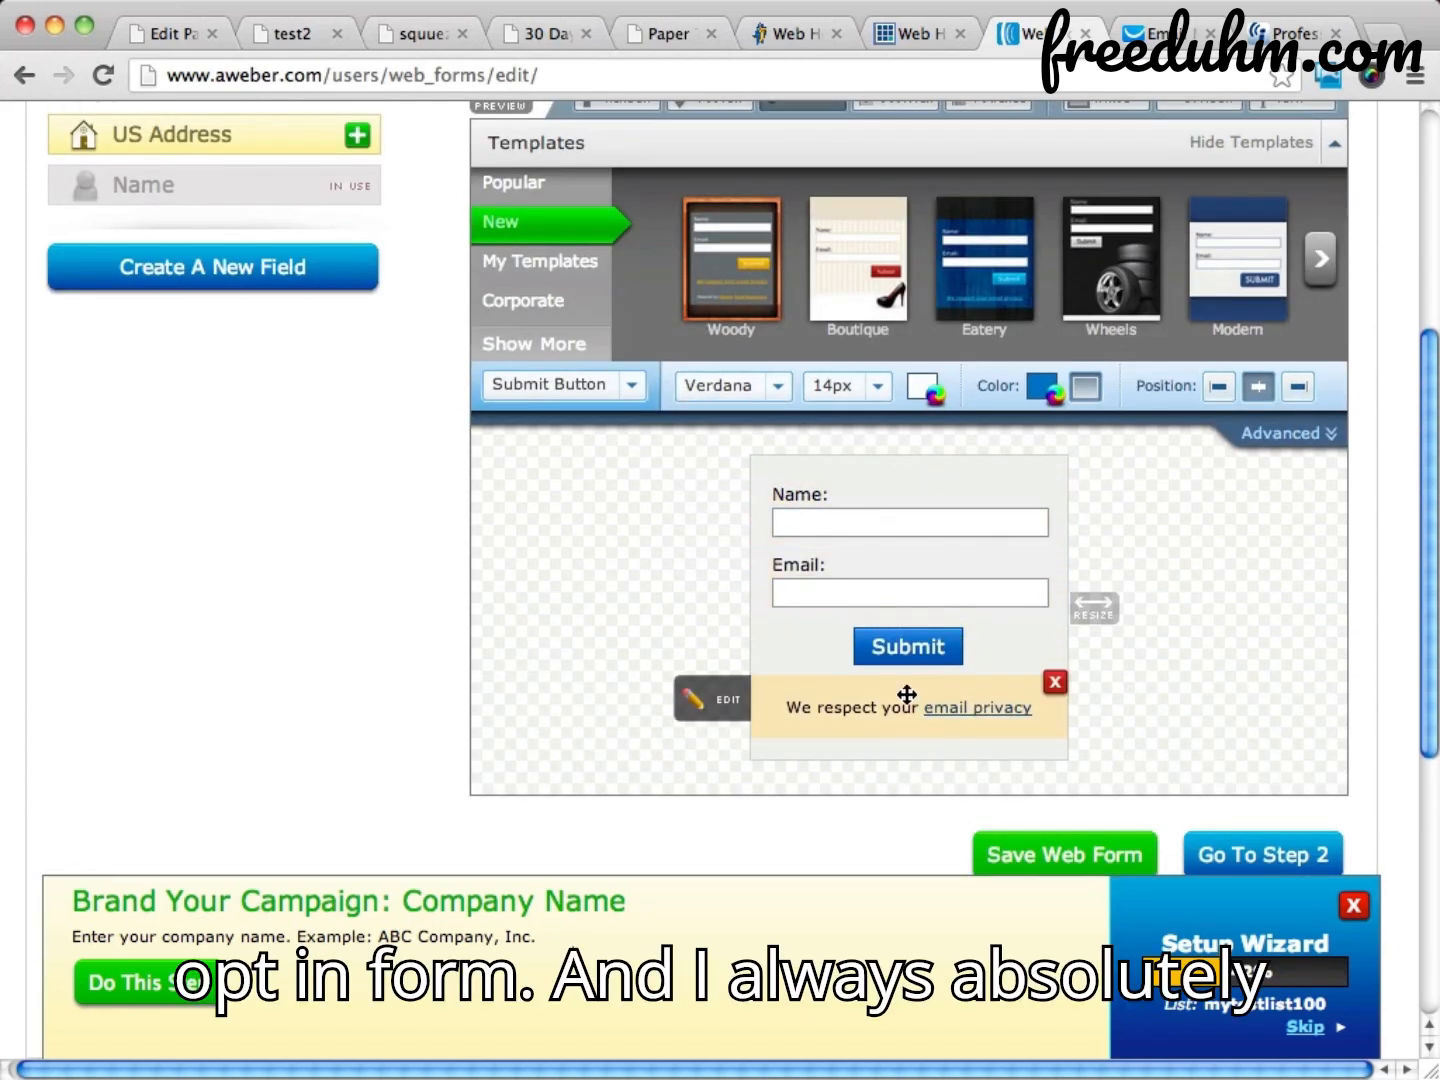
left_click(923, 650)
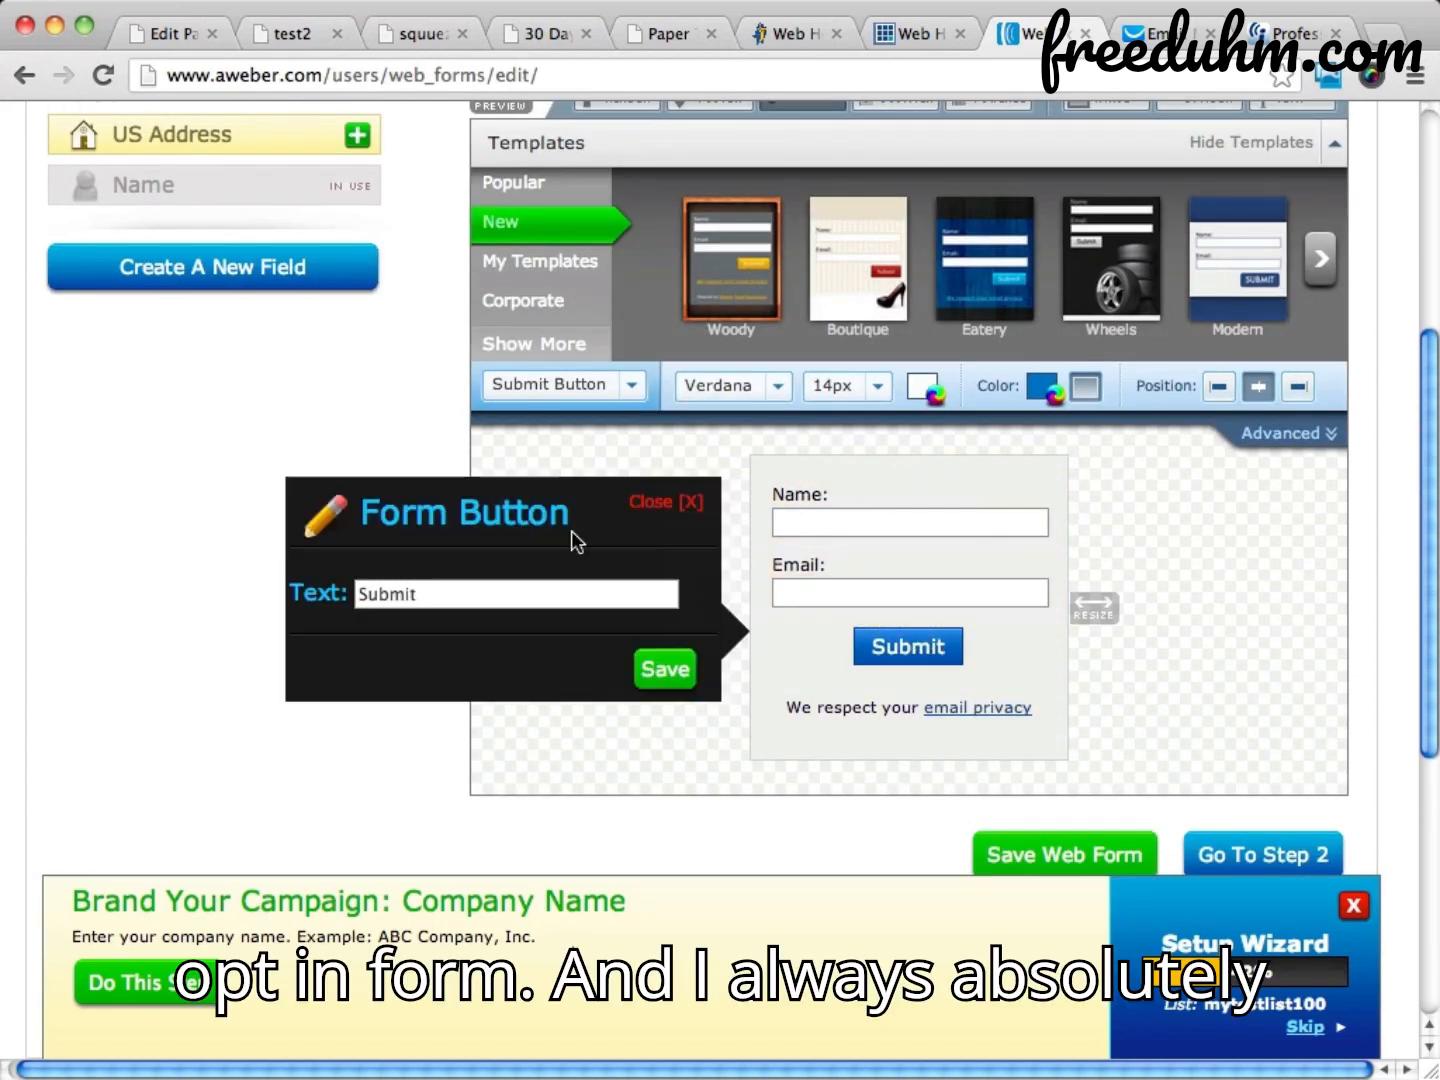
double_click(447, 597)
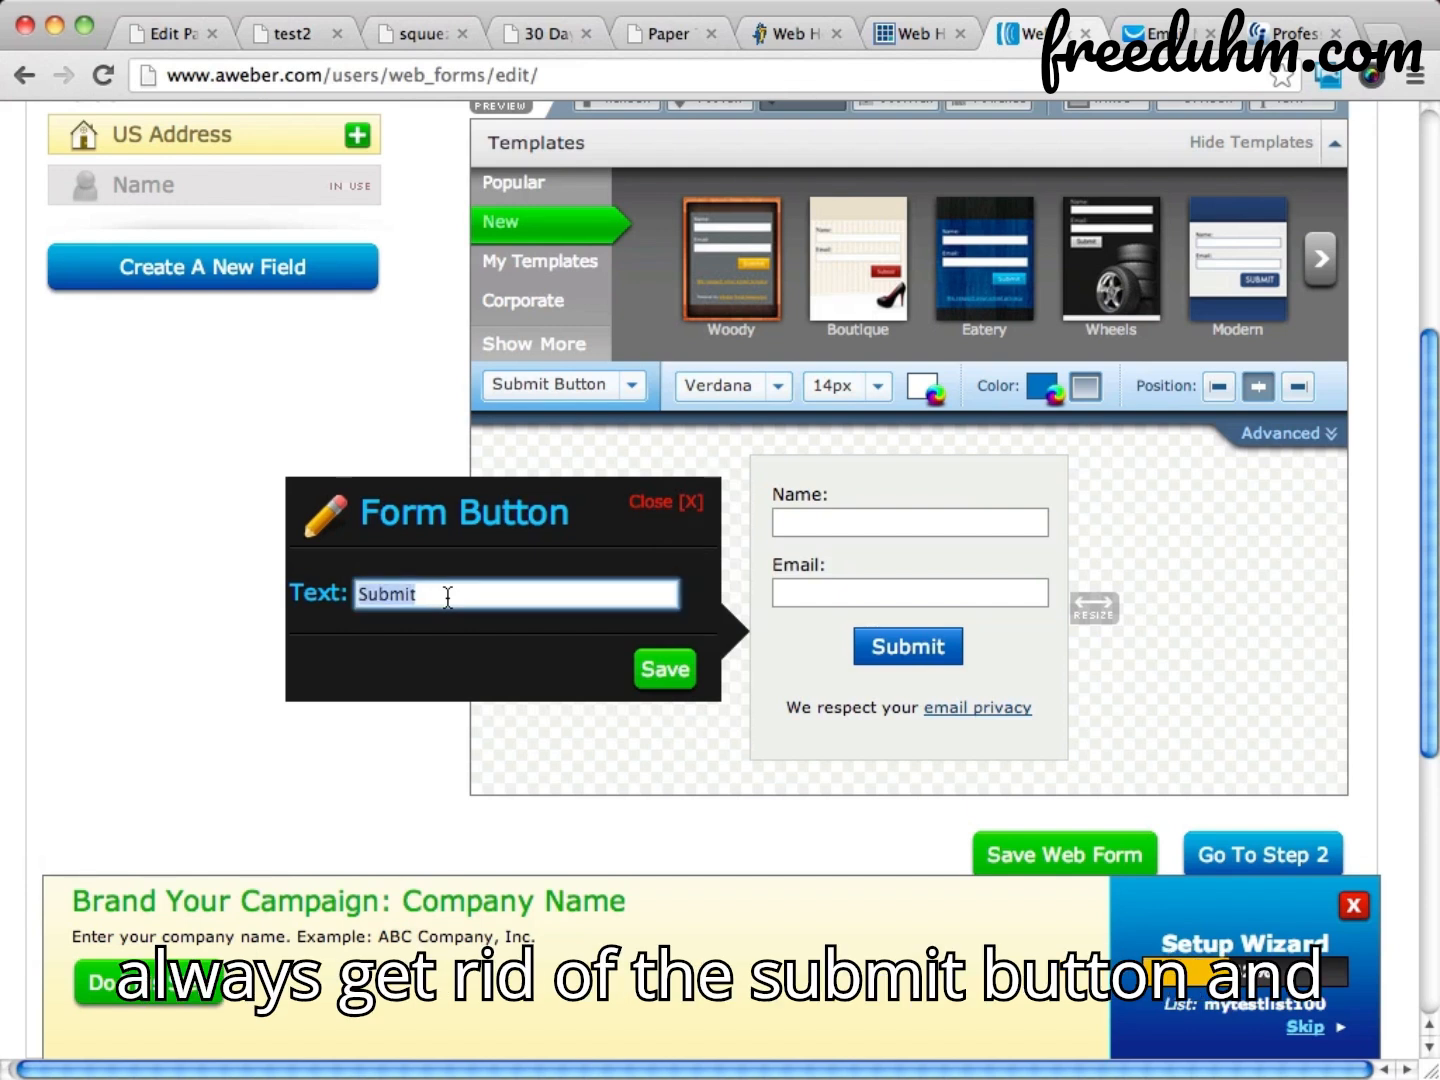
type("Clic")
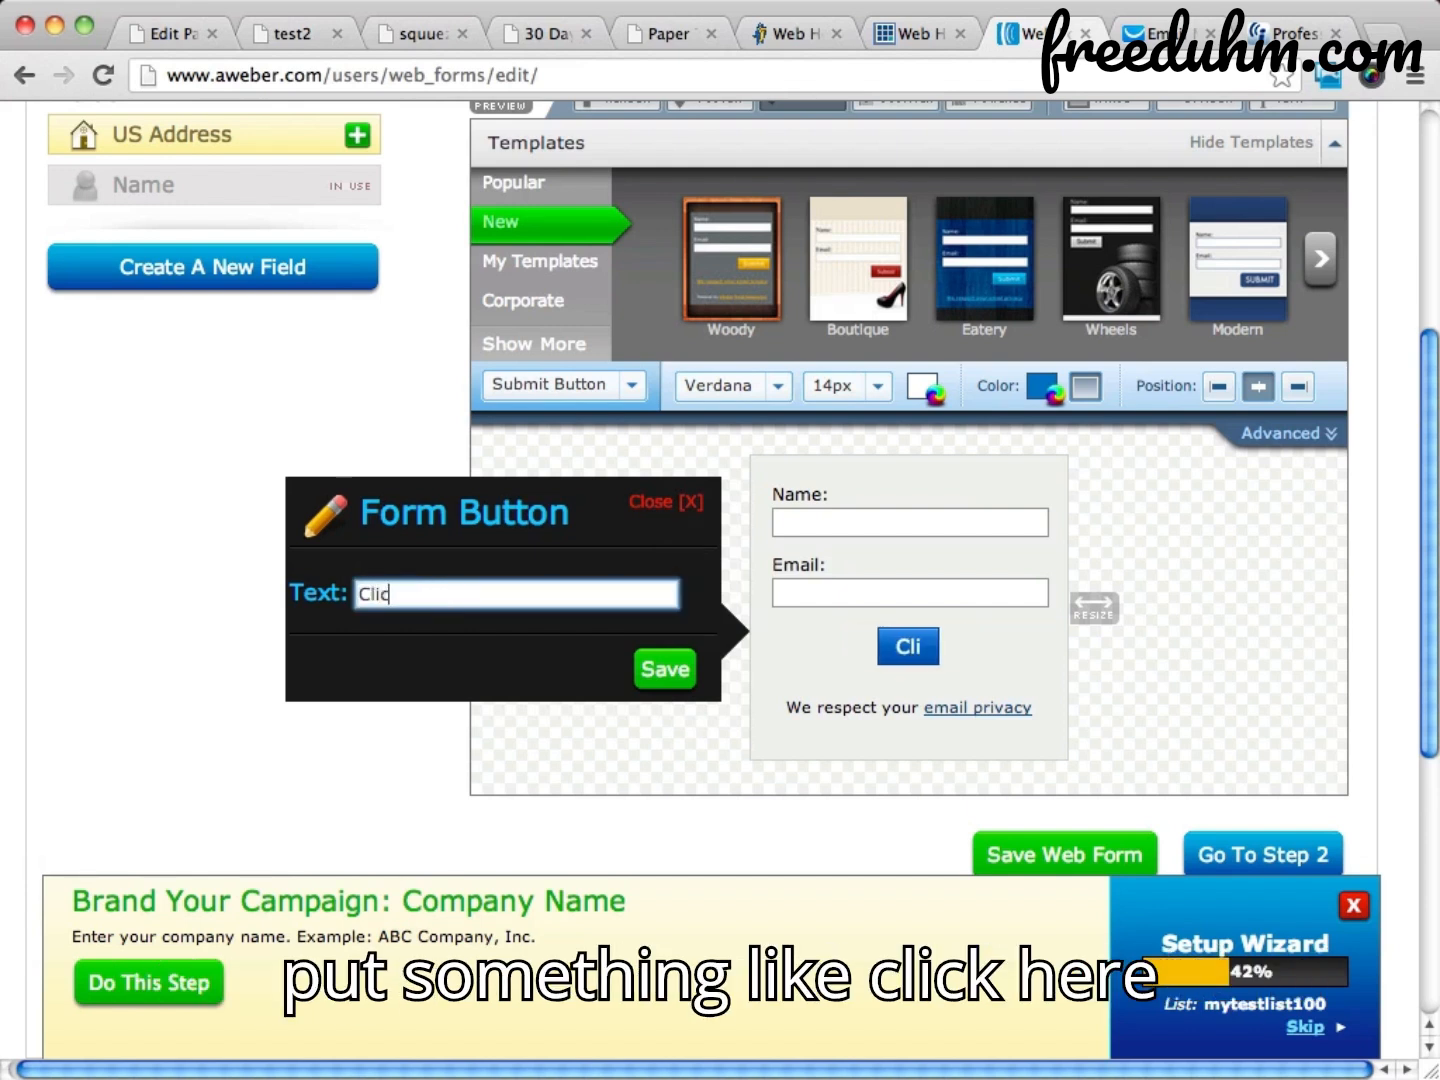
type("k Here for ")
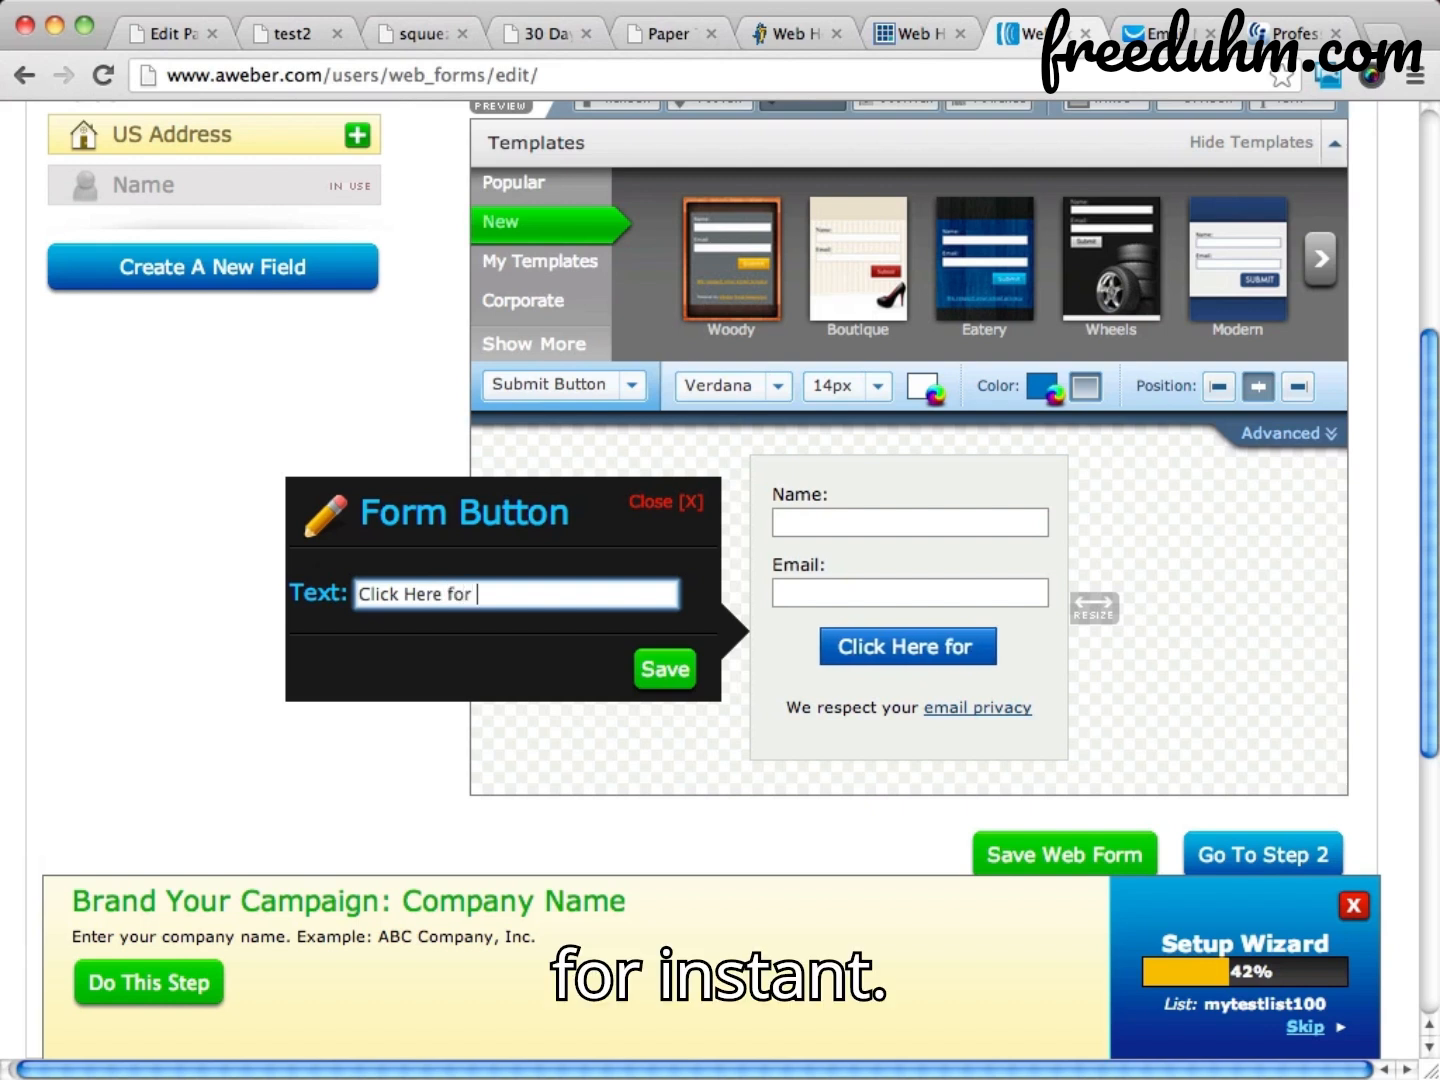
type("Instant ")
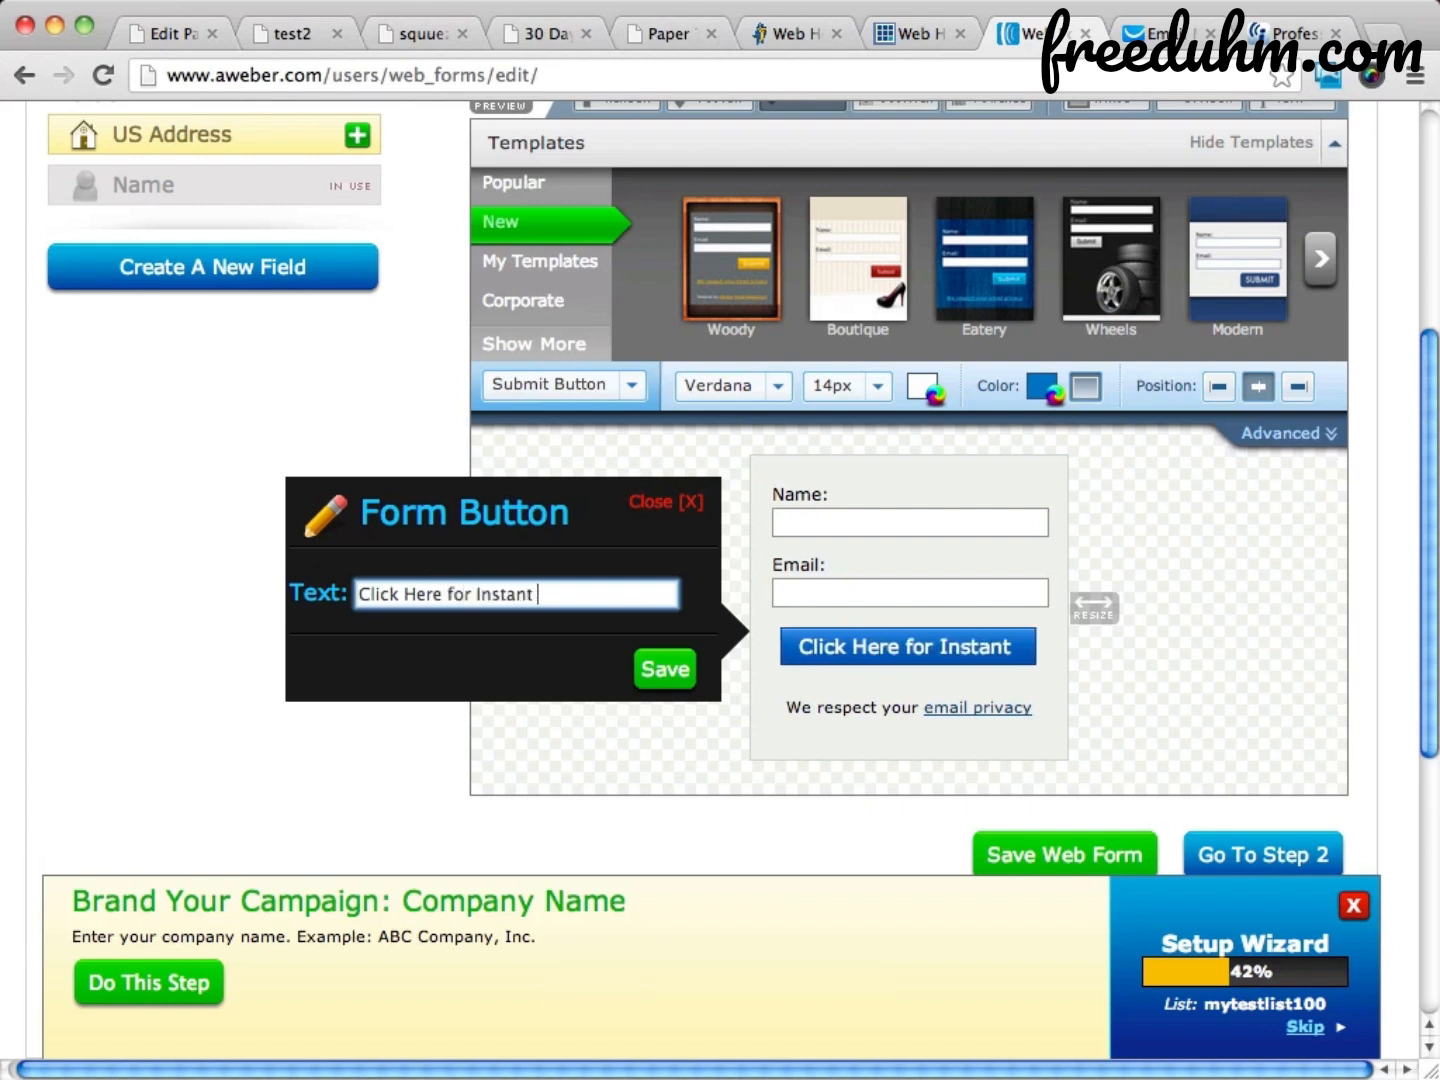
type("Access")
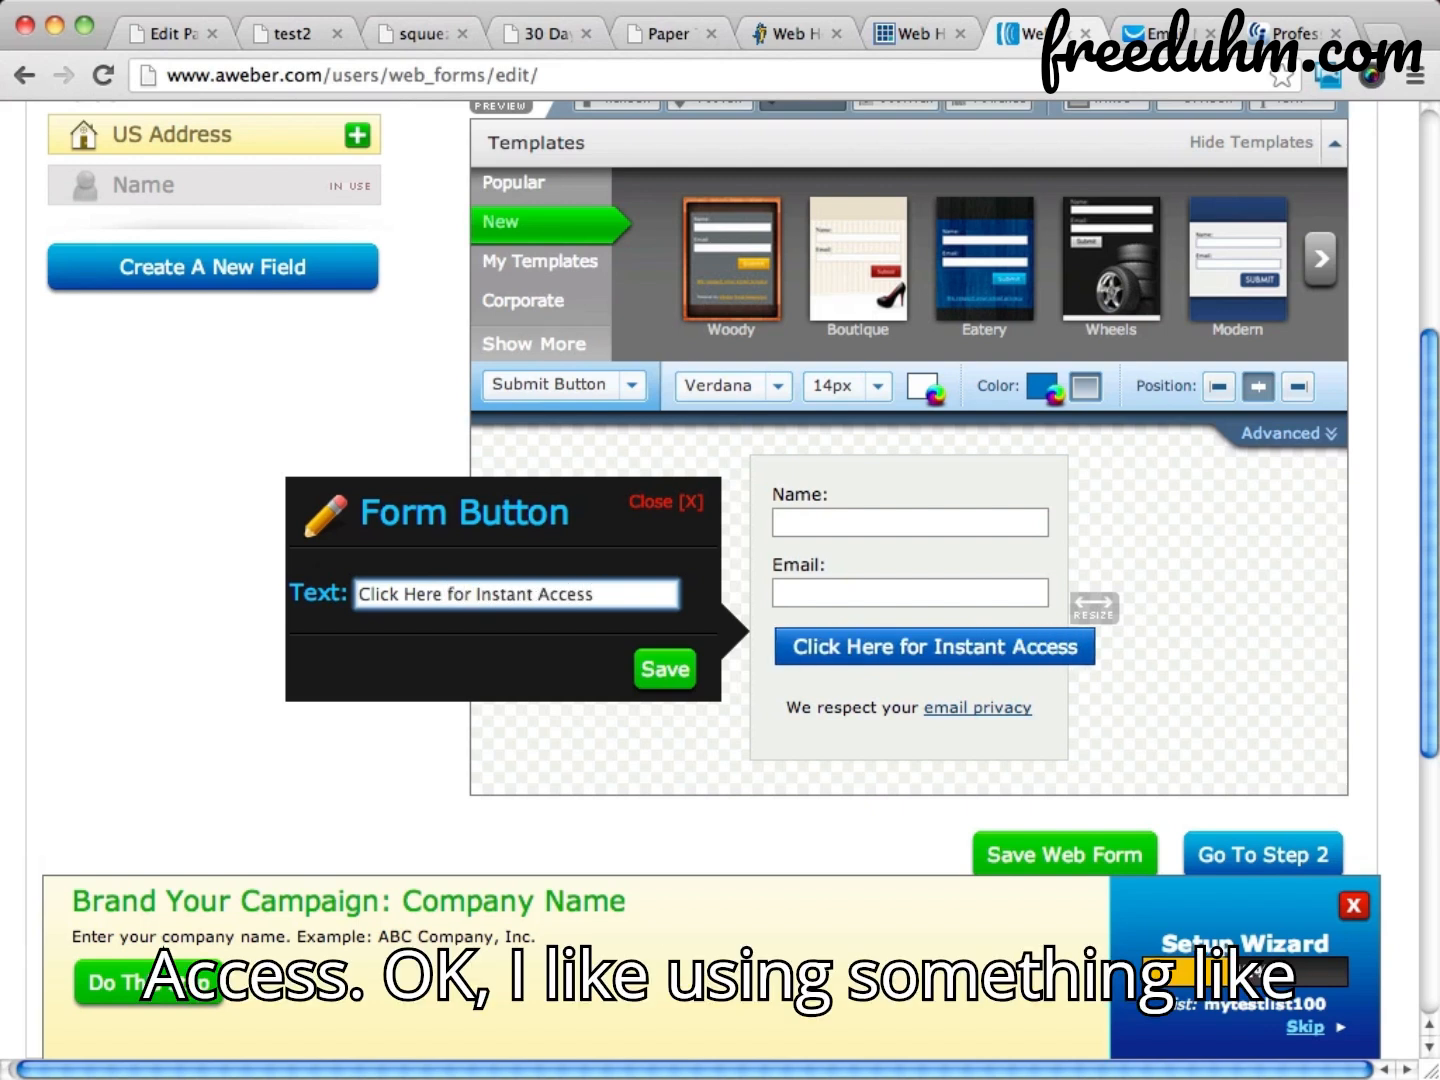
left_click(662, 671)
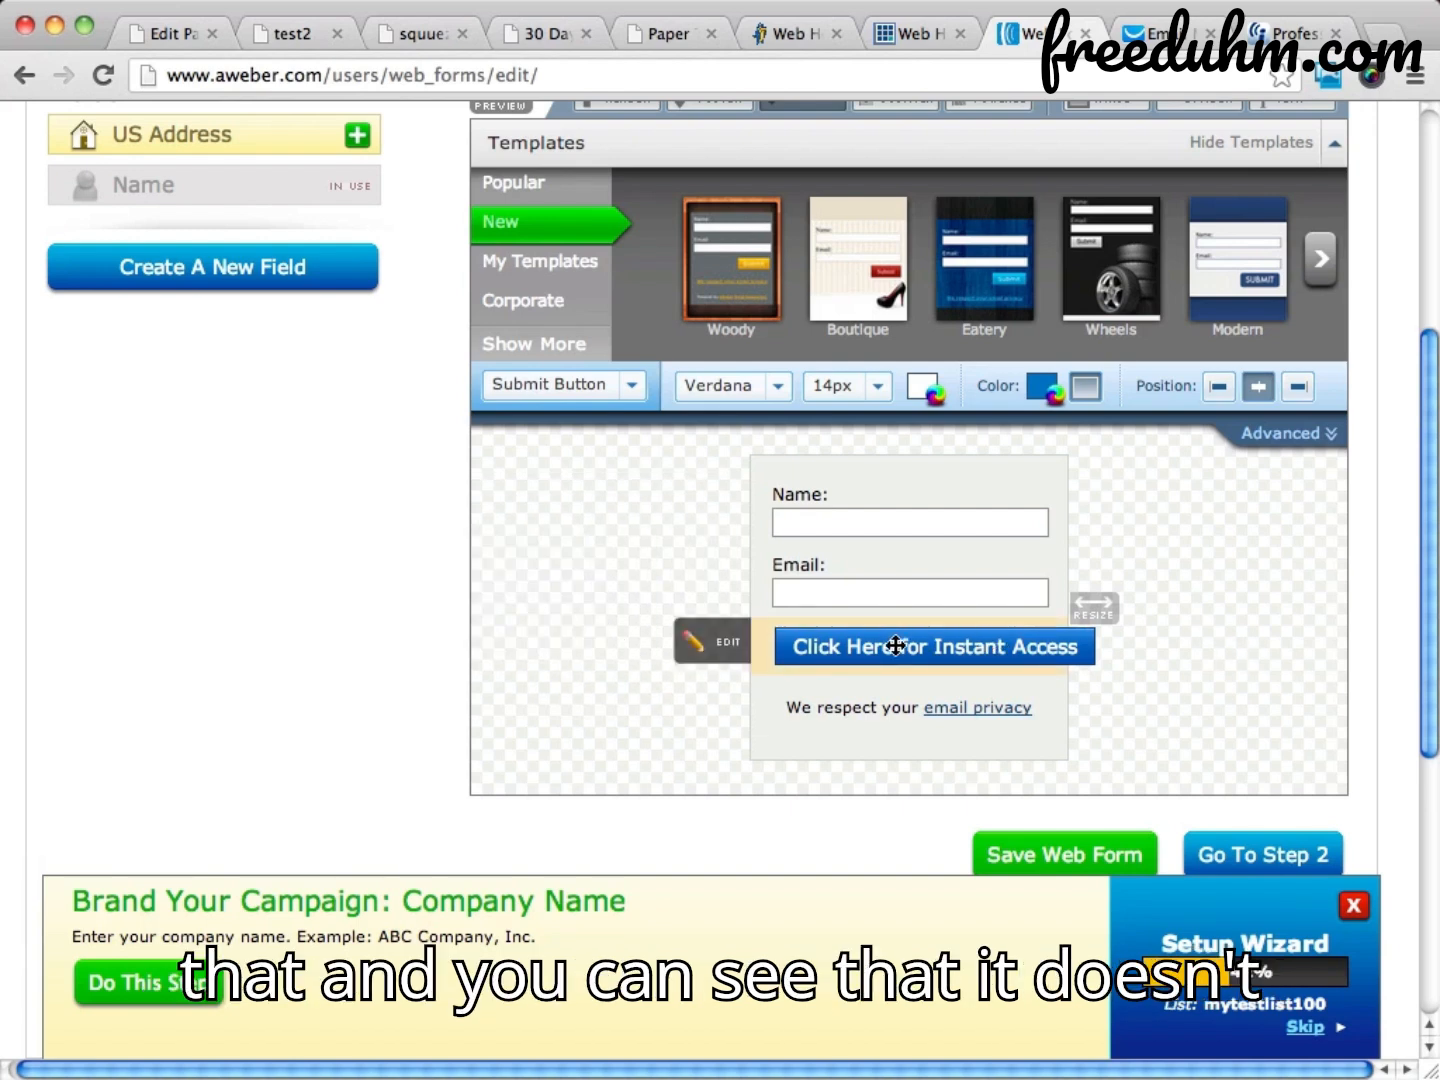
Widen the web form so the longer button fits inside it, and continue to the form's Settings step
left_click_drag(1088, 605, 1157, 606)
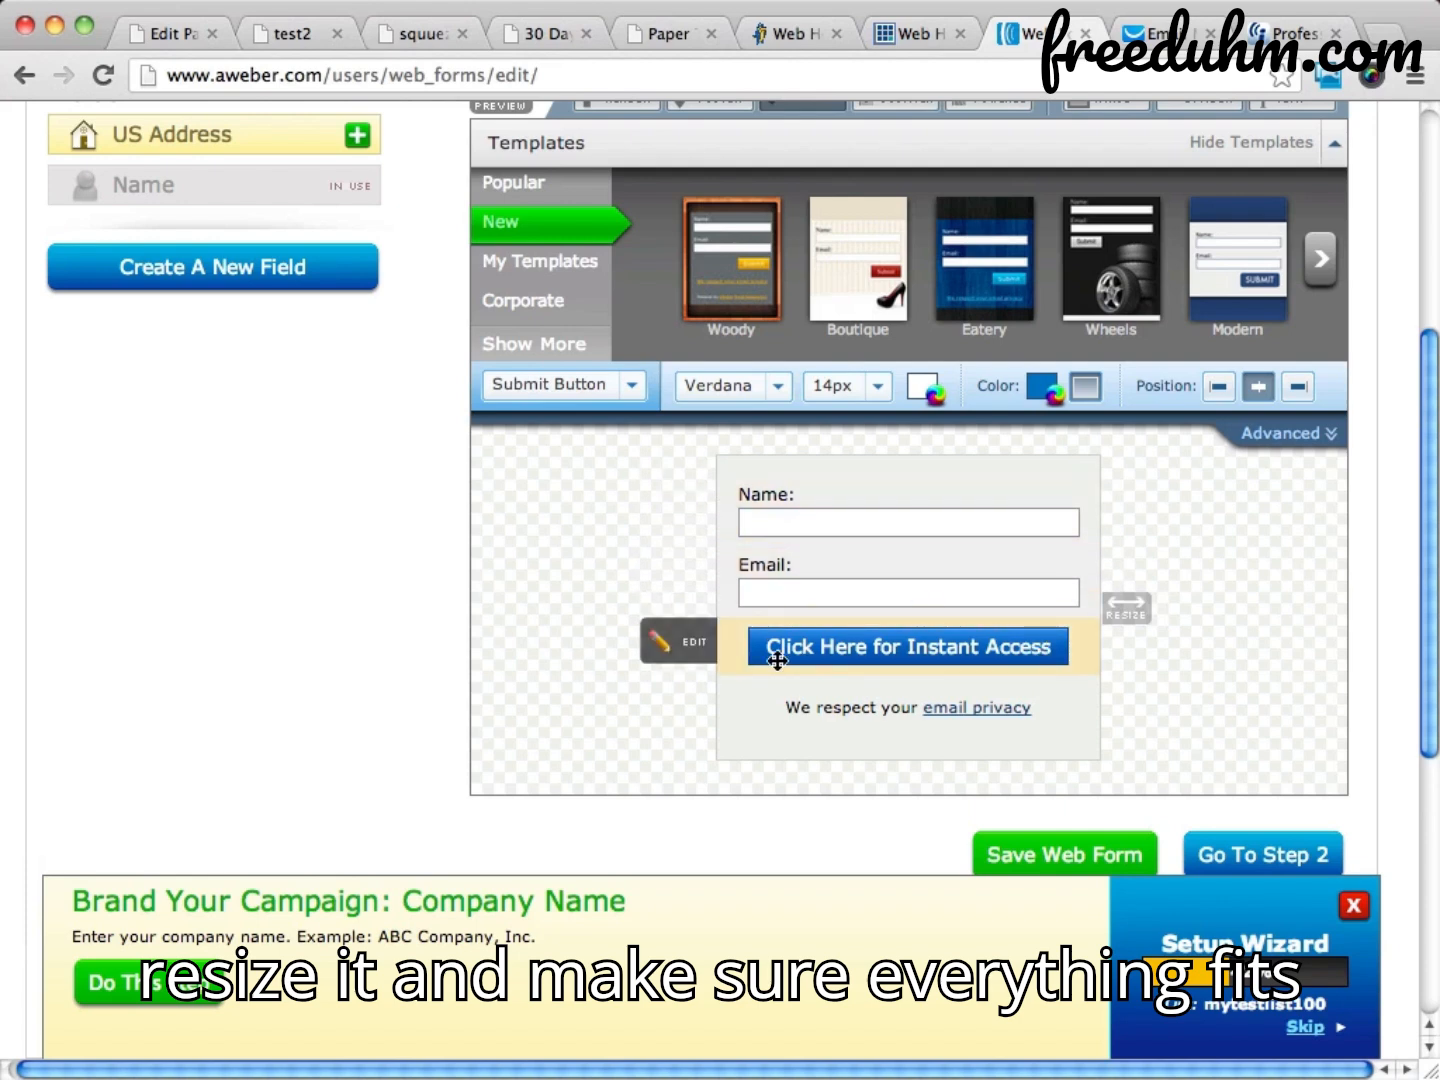
scroll(1150, 609, "down", 3)
left_click(1214, 708)
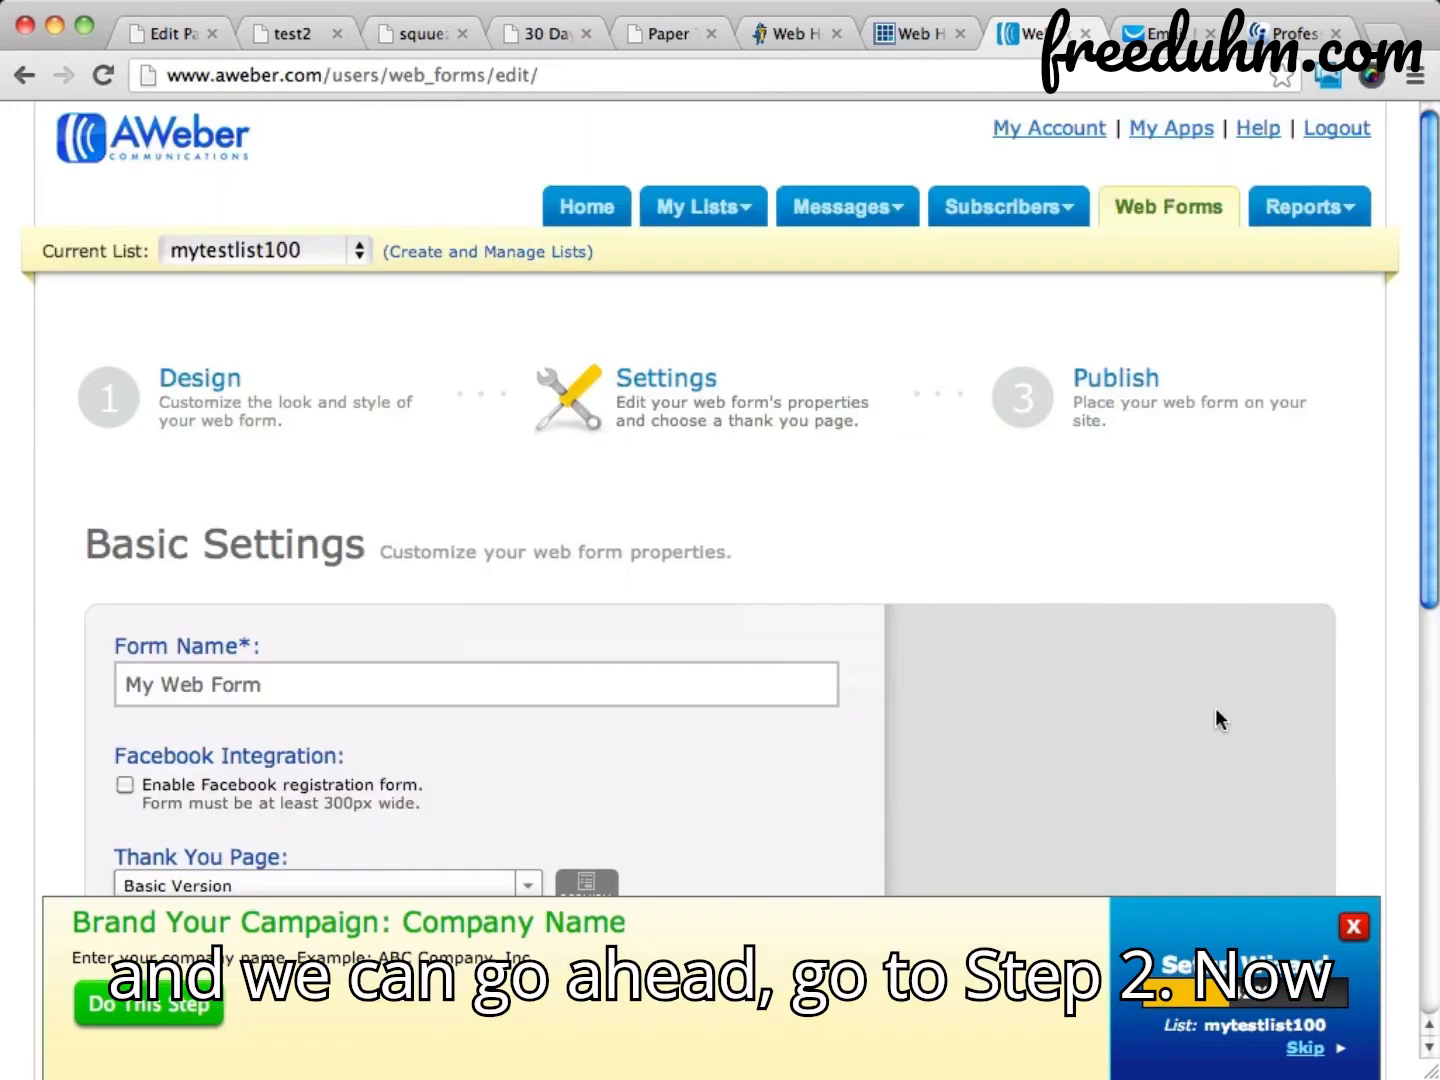
scroll(819, 455, "down", 5)
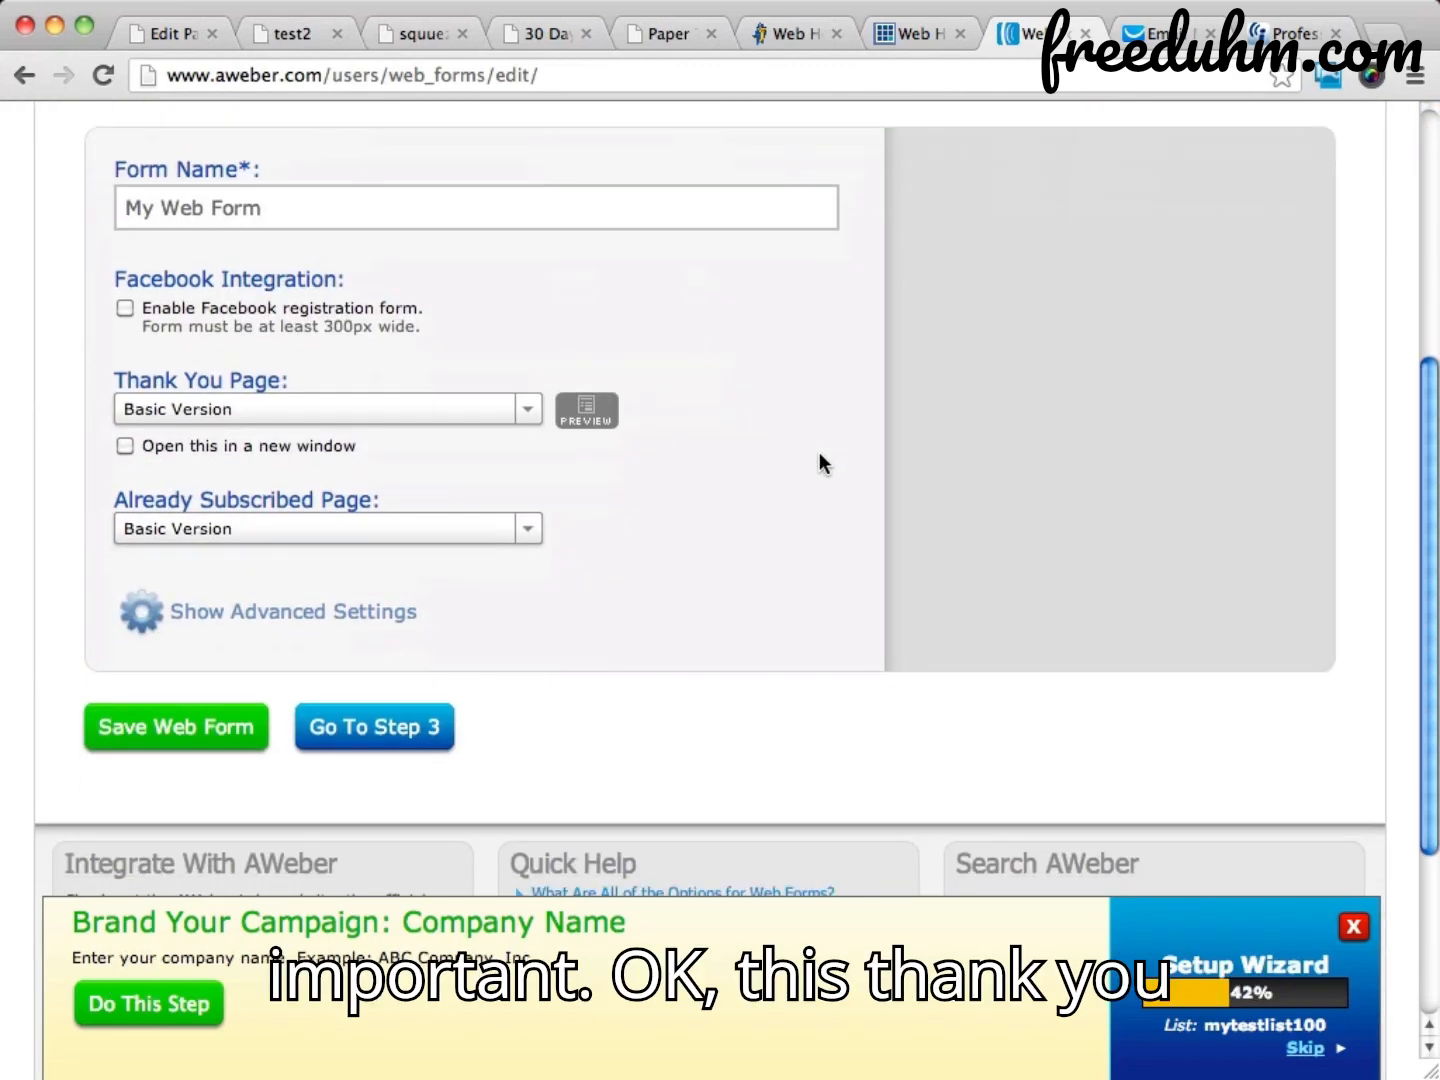
left_click(533, 414)
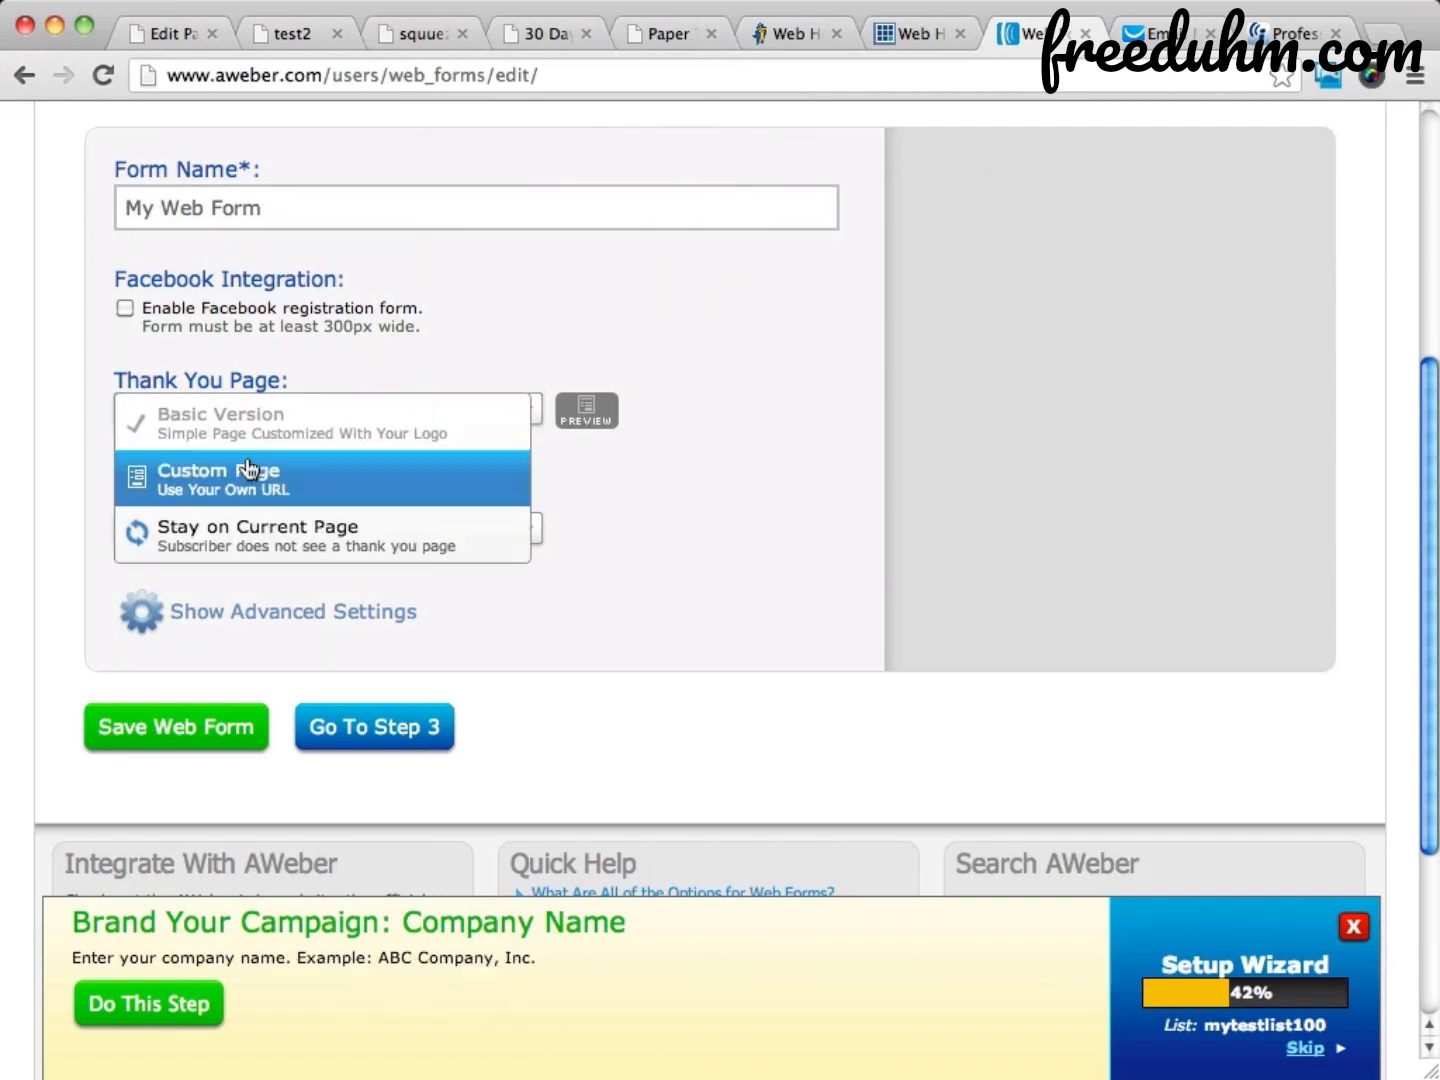
left_click(228, 482)
left_click(369, 458)
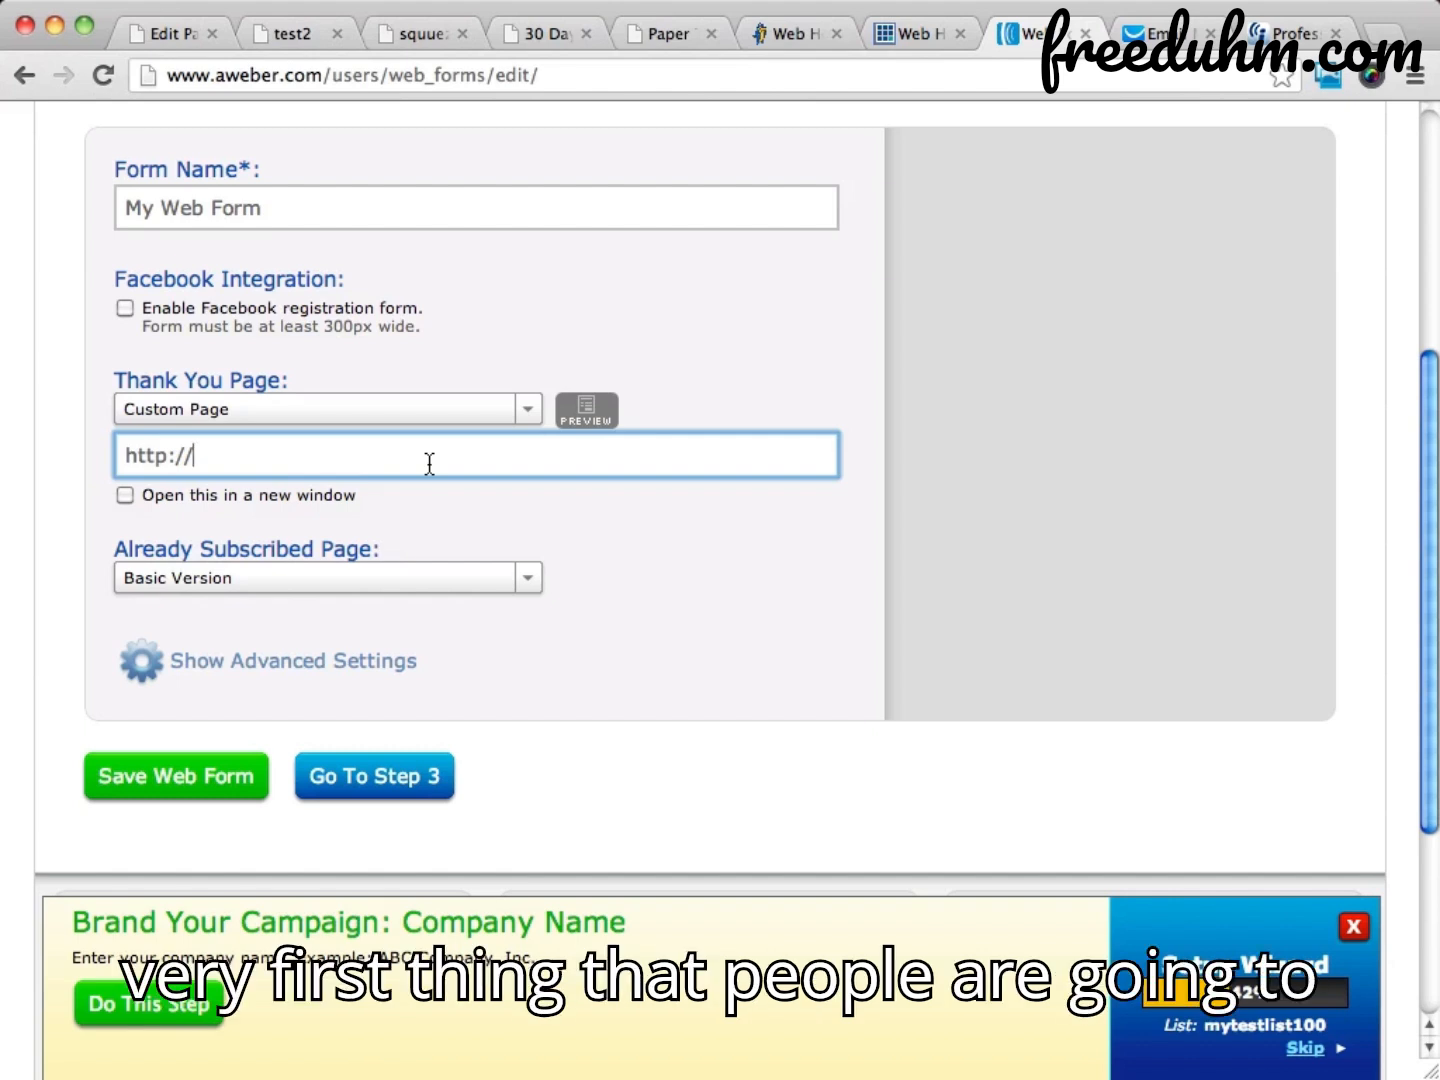
type("pro-pro")
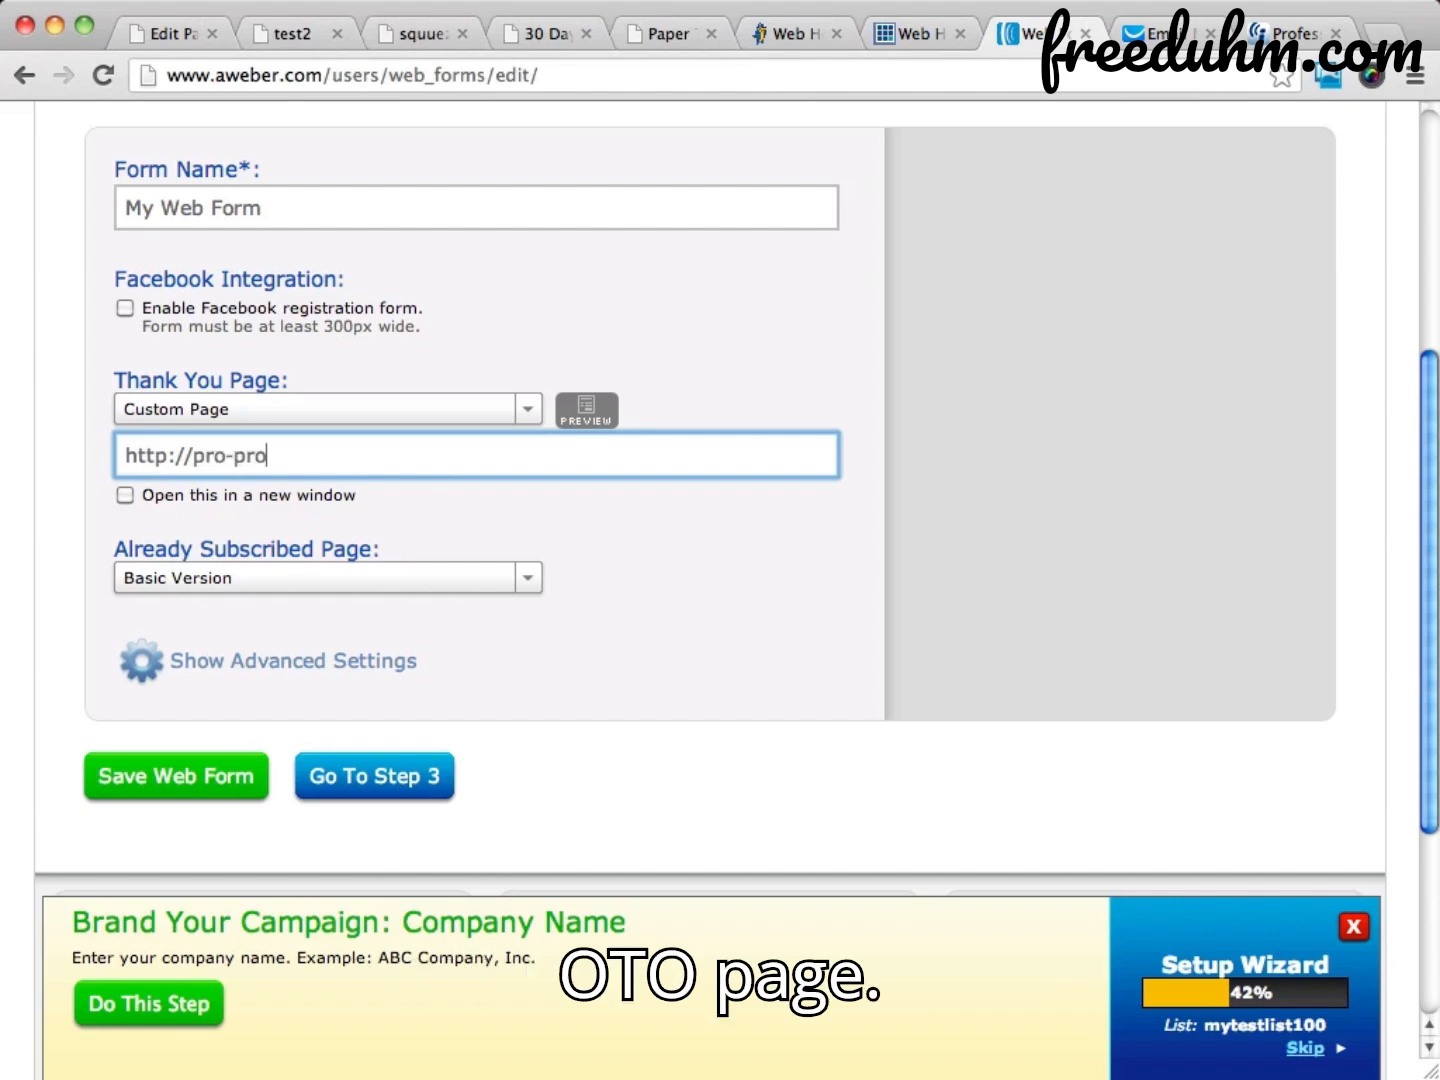
type("ductre")
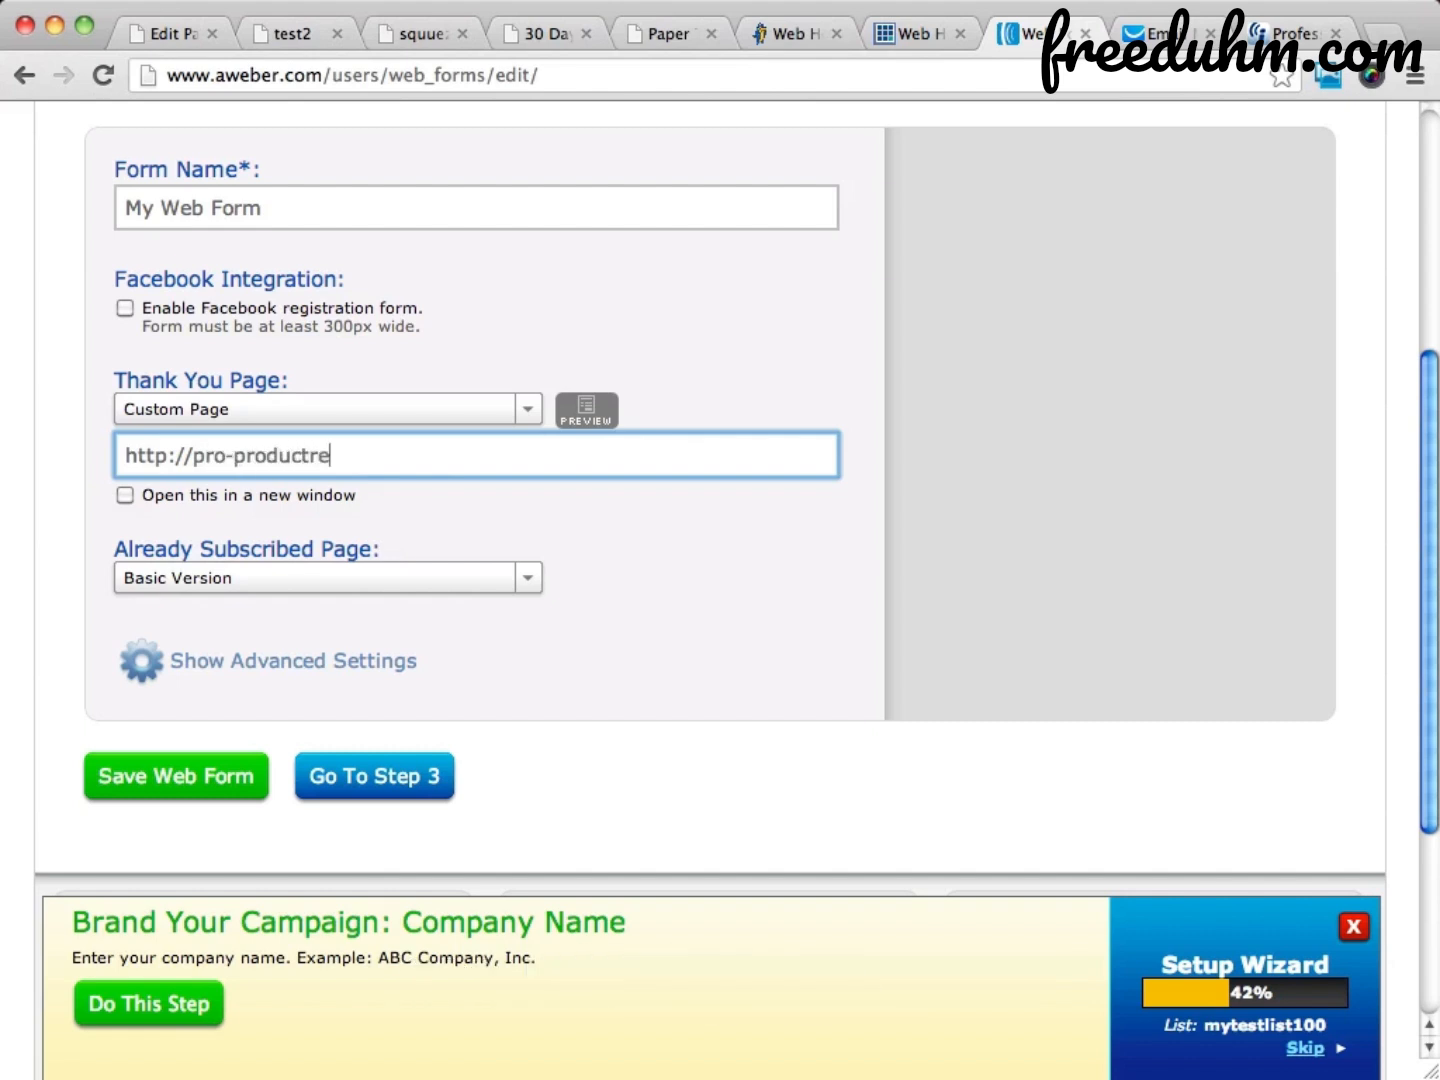
type("views.com")
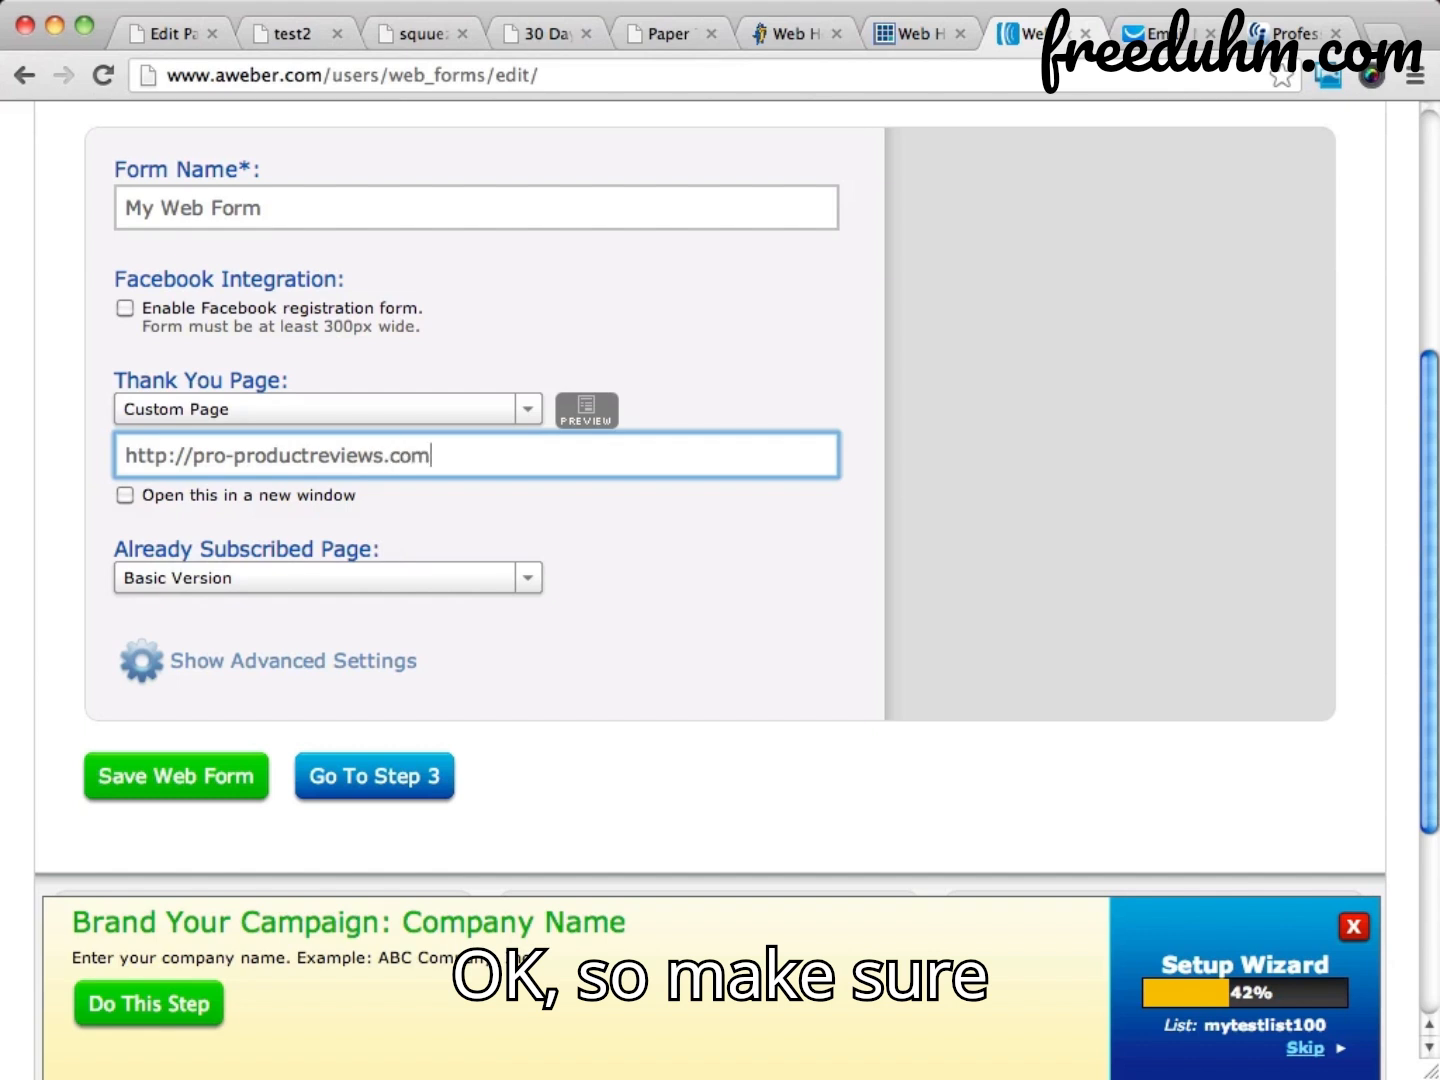
type("/oto")
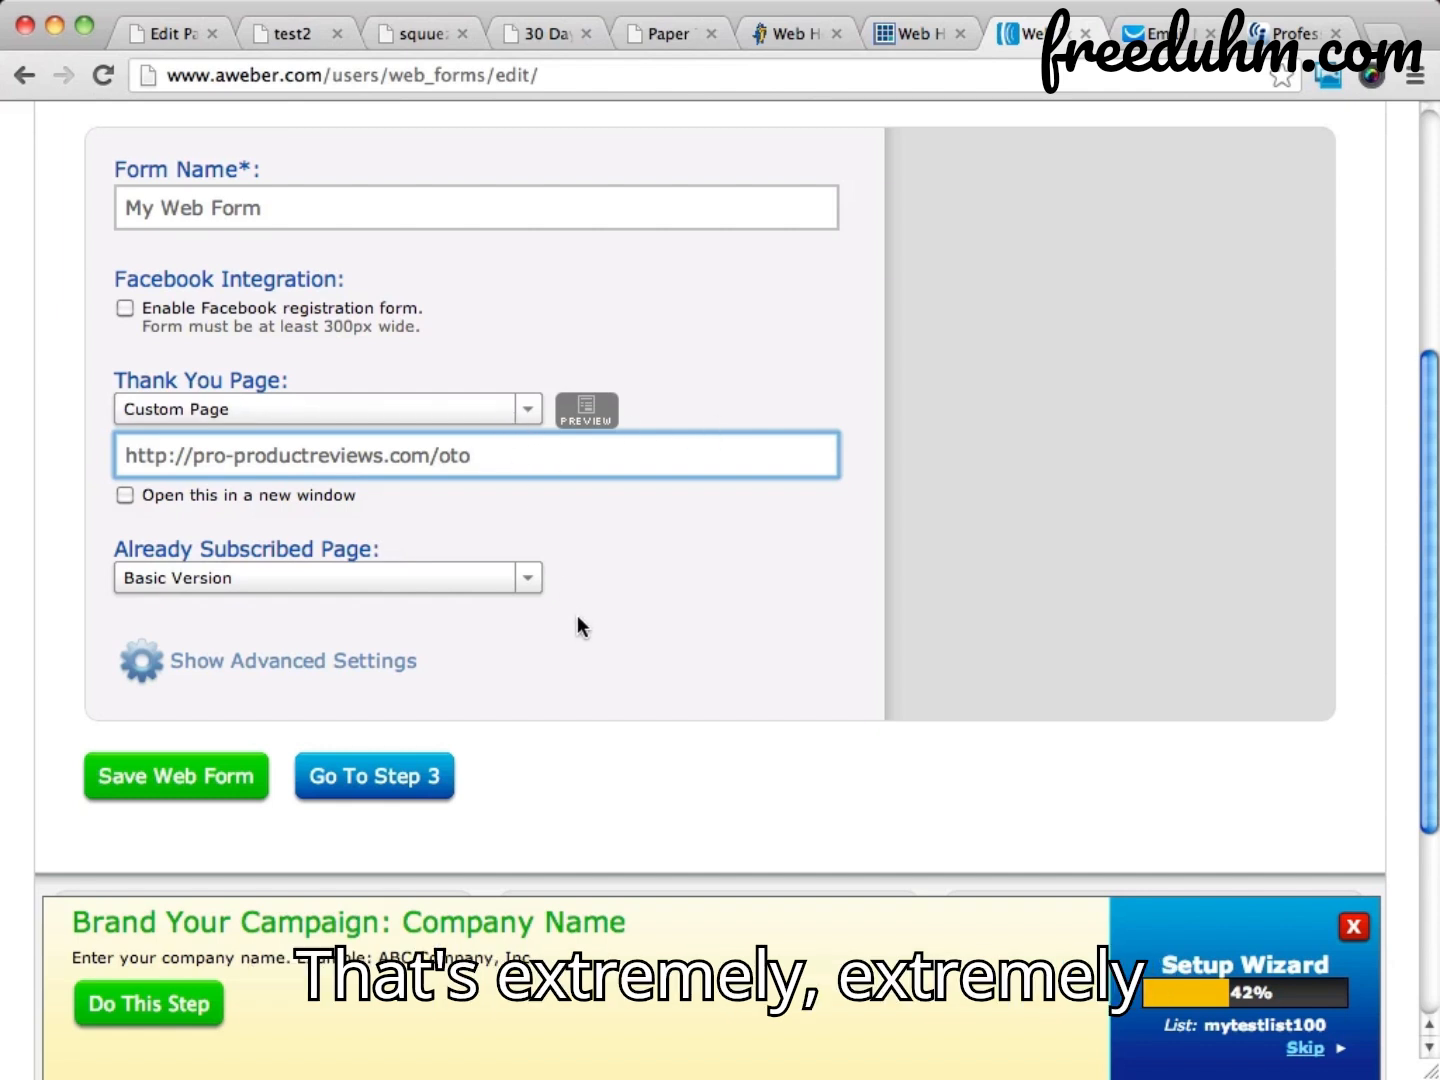
left_click(530, 580)
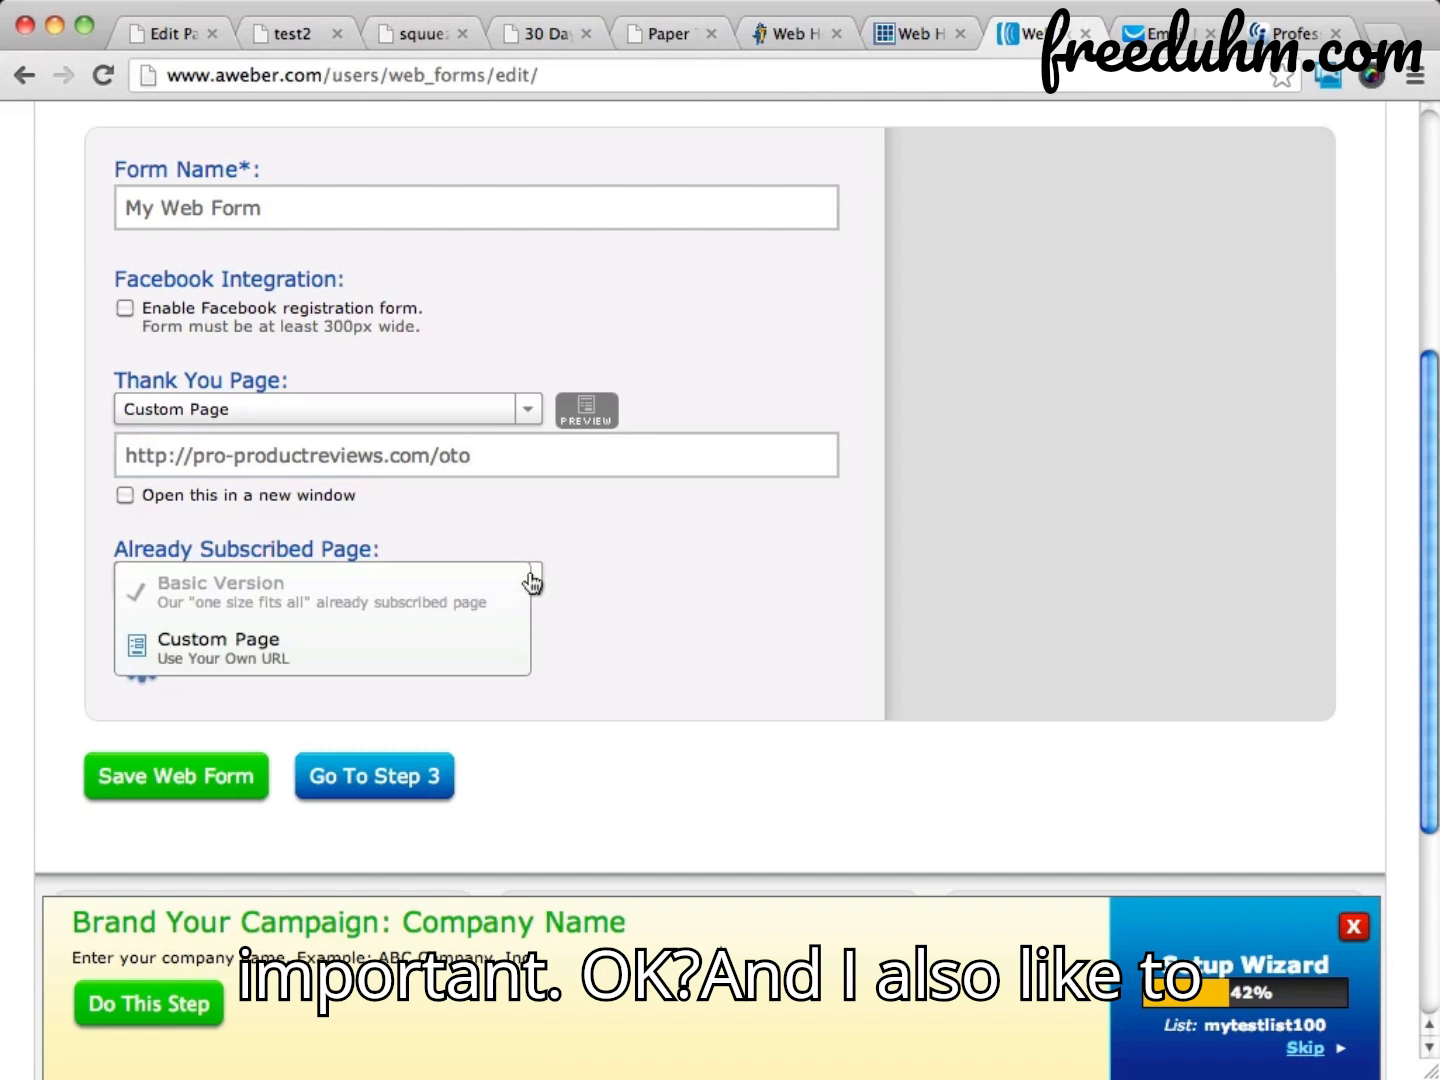
left_click(296, 645)
left_click(415, 455)
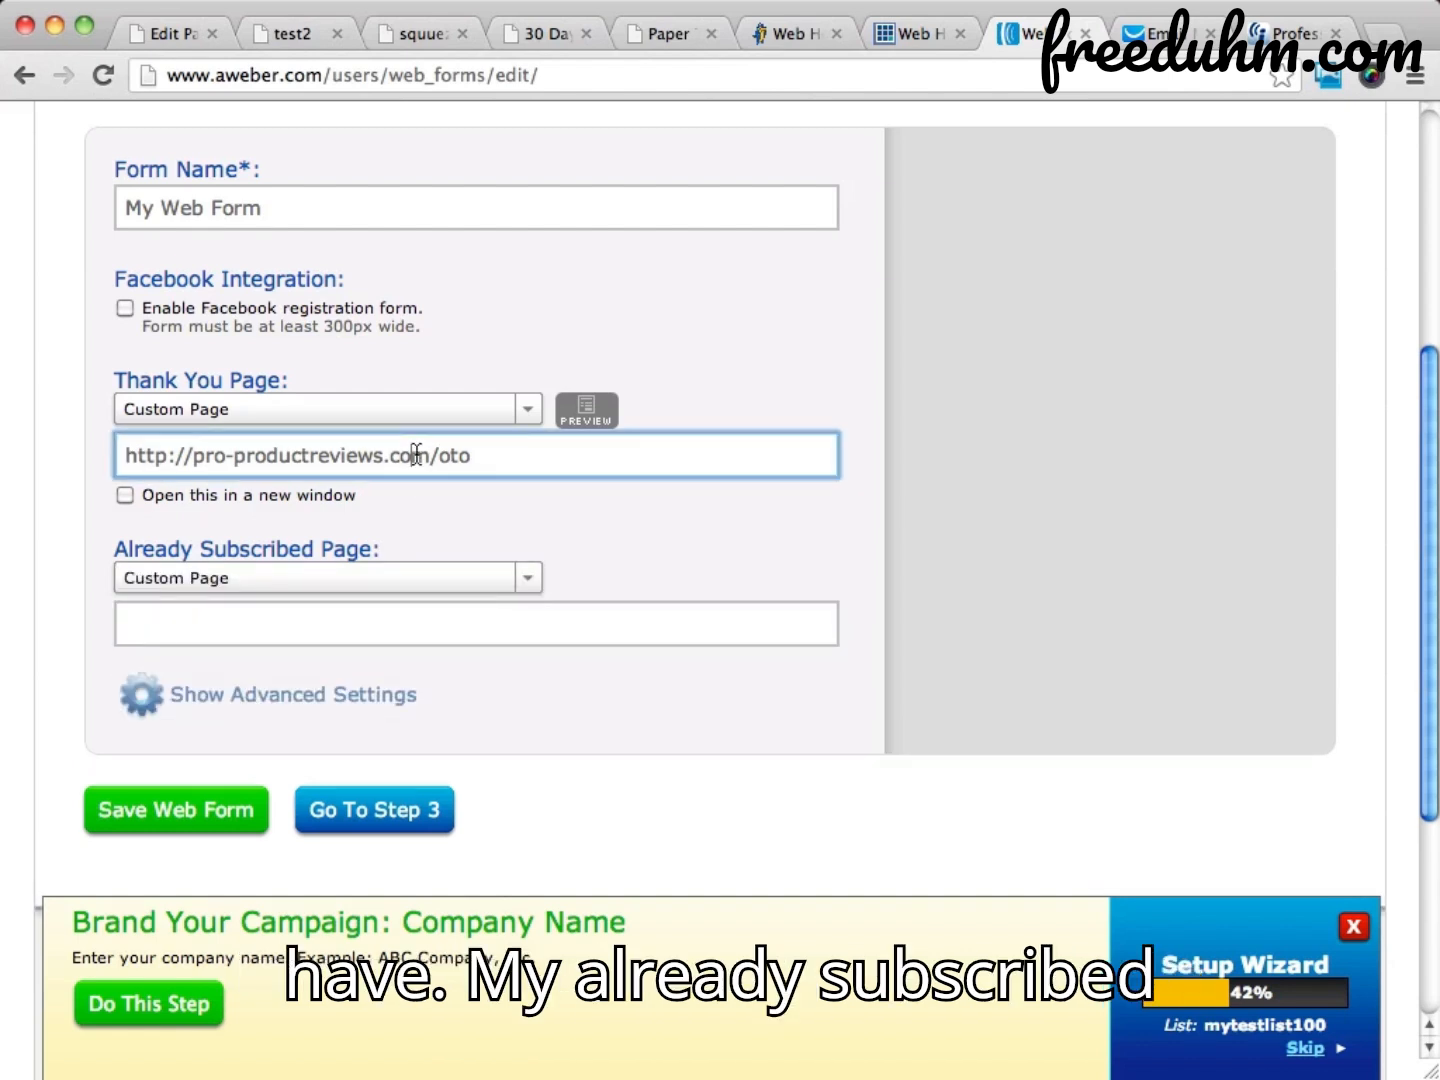
triple_click(415, 455)
key("super+c")
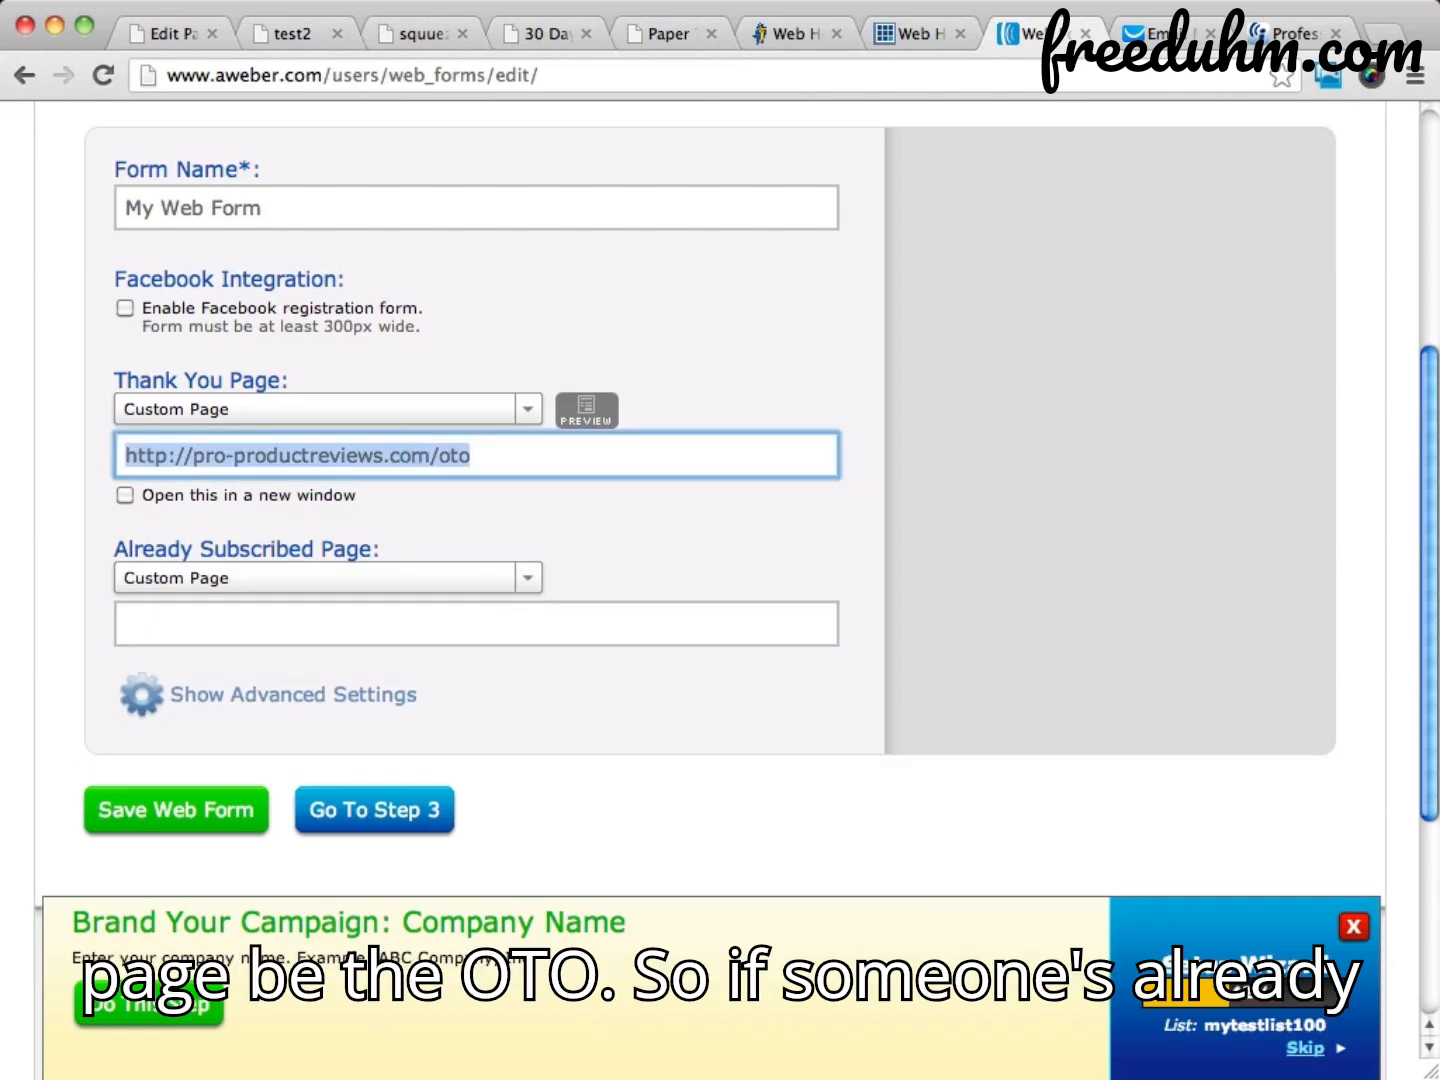
left_click(310, 625)
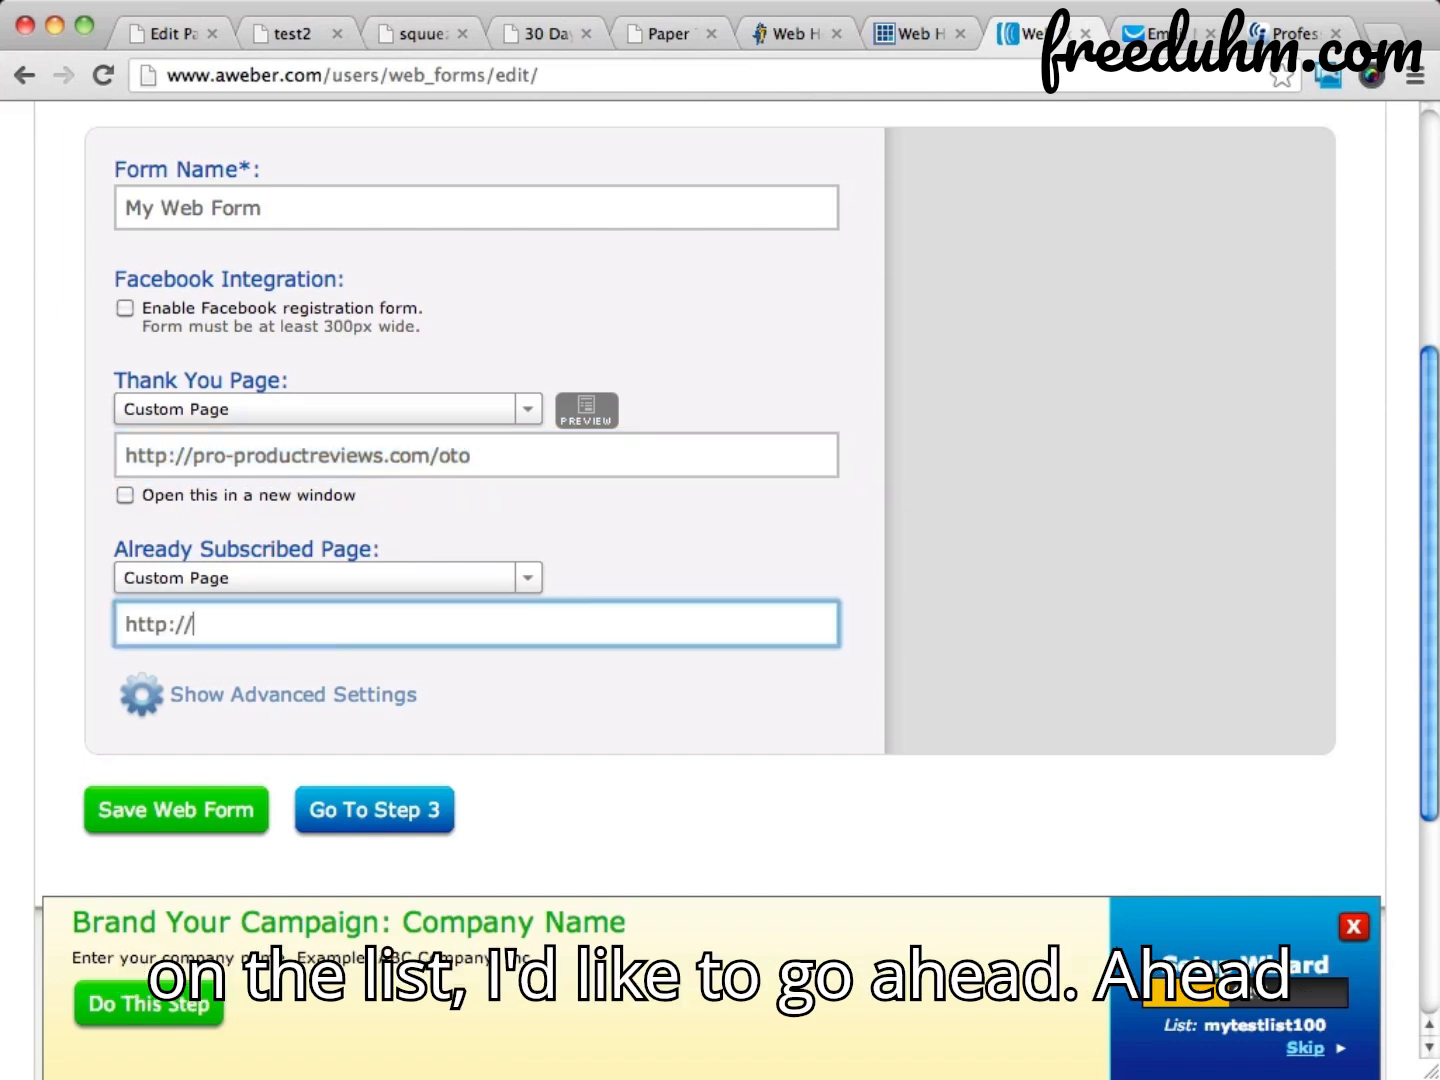
key("super+v")
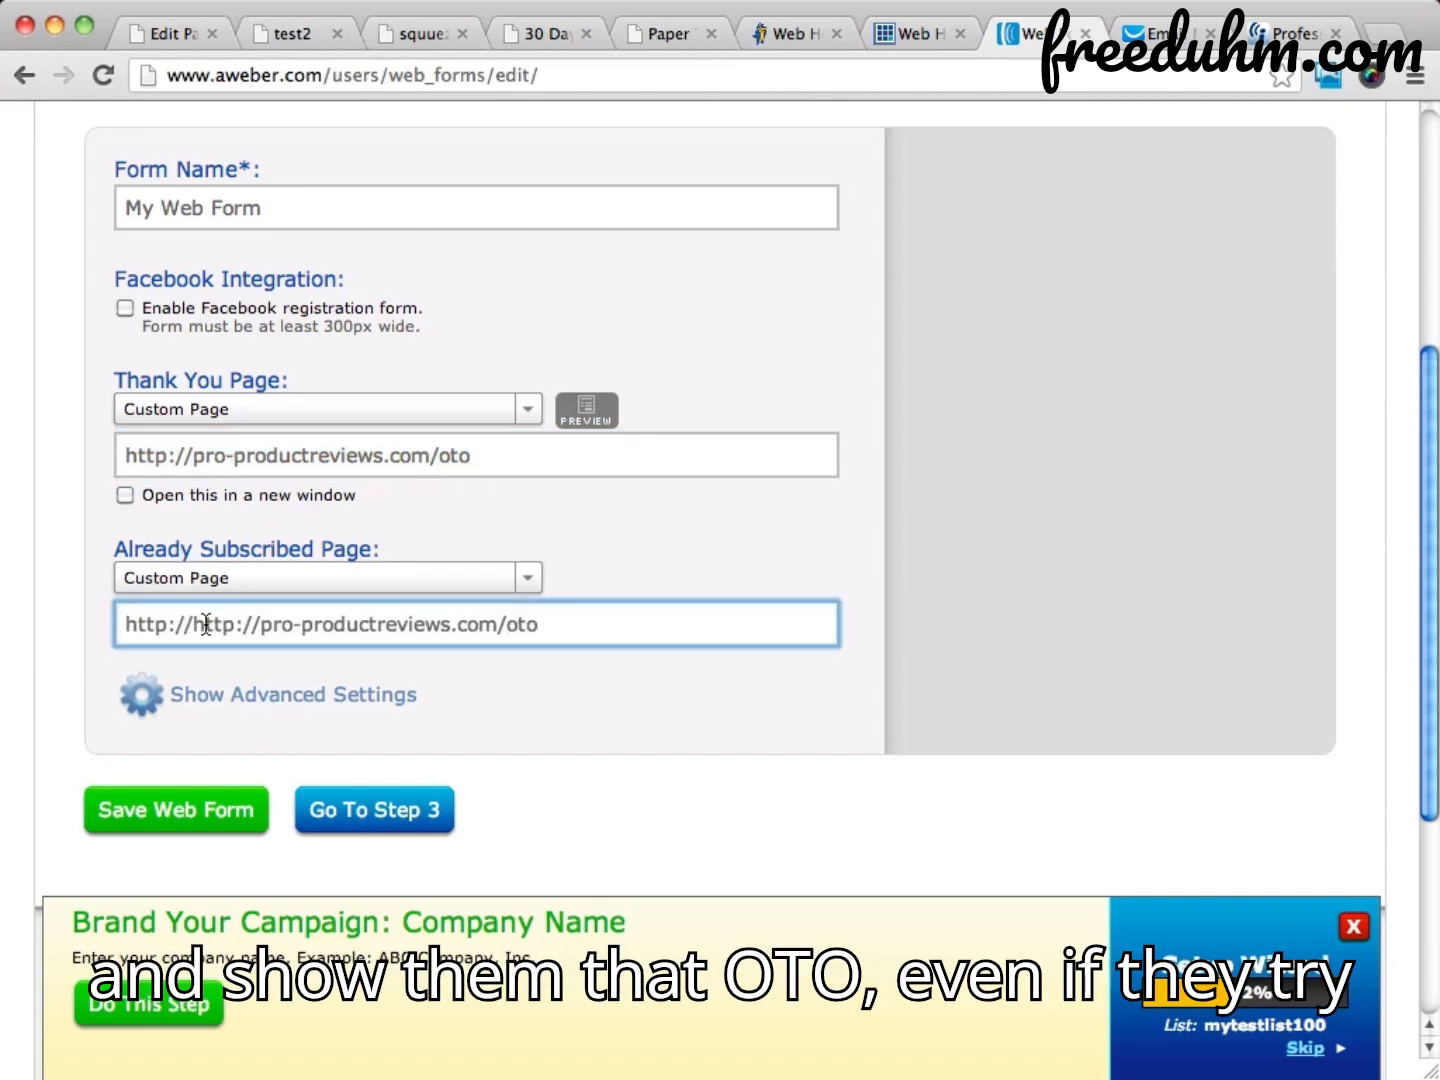
left_click_drag(193, 624, 67, 626)
key("BackSpace")
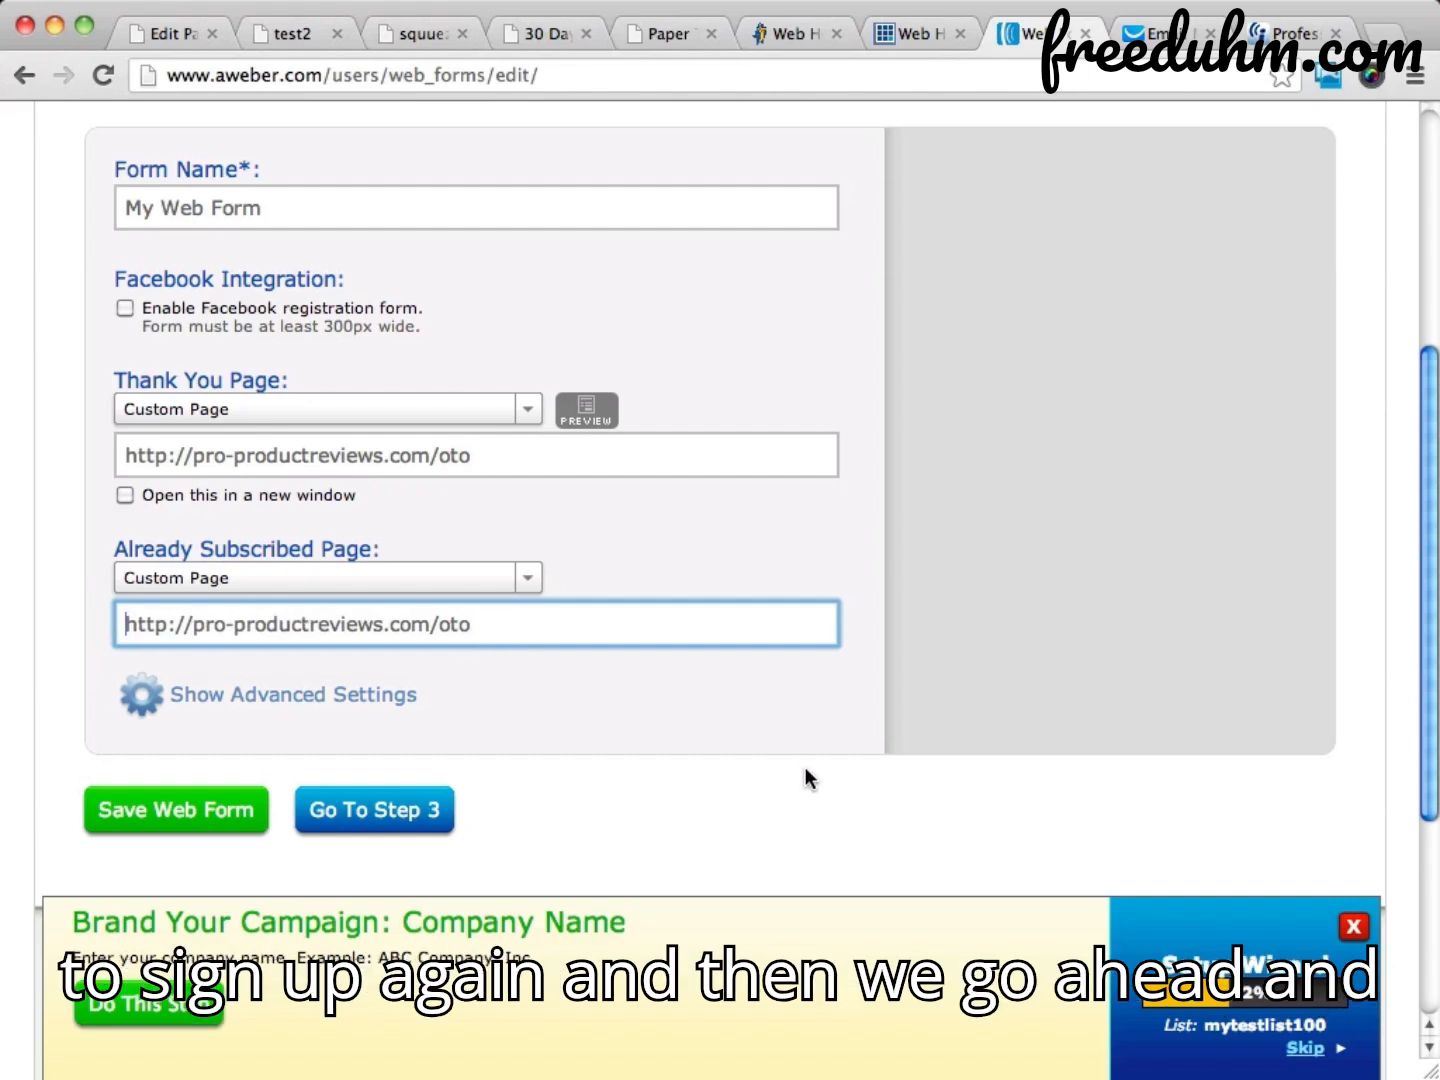
left_click(156, 813)
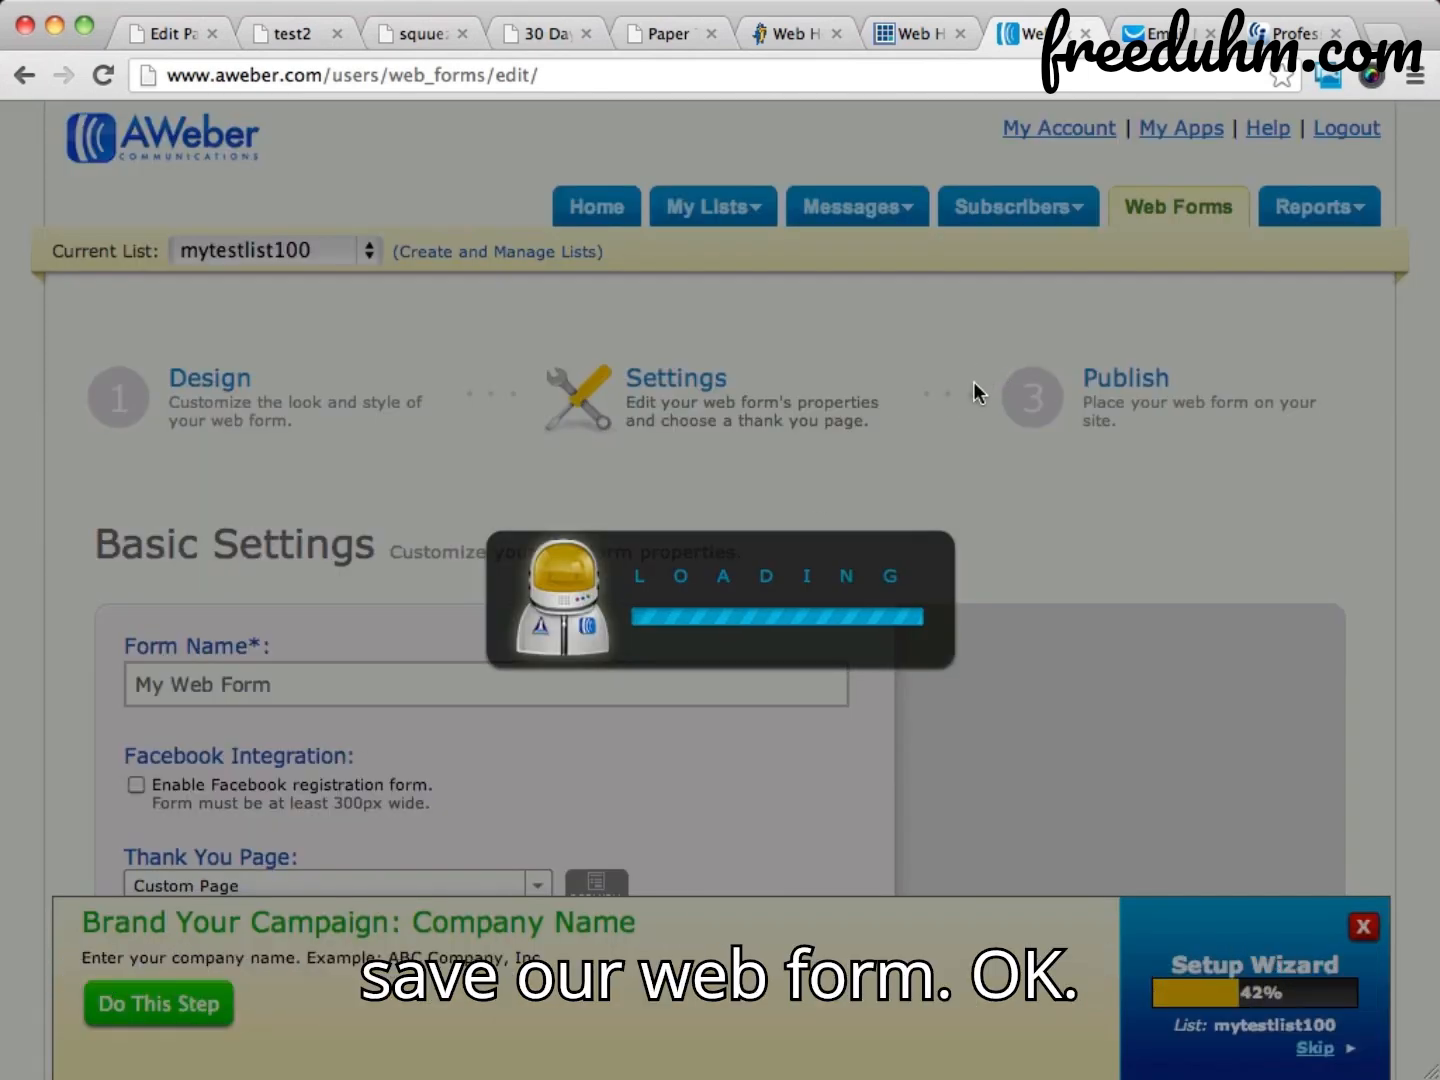
Continue to the form's Publish step and choose "I Will Install My Form" as the publishing method
scroll(452, 459, "down", 10)
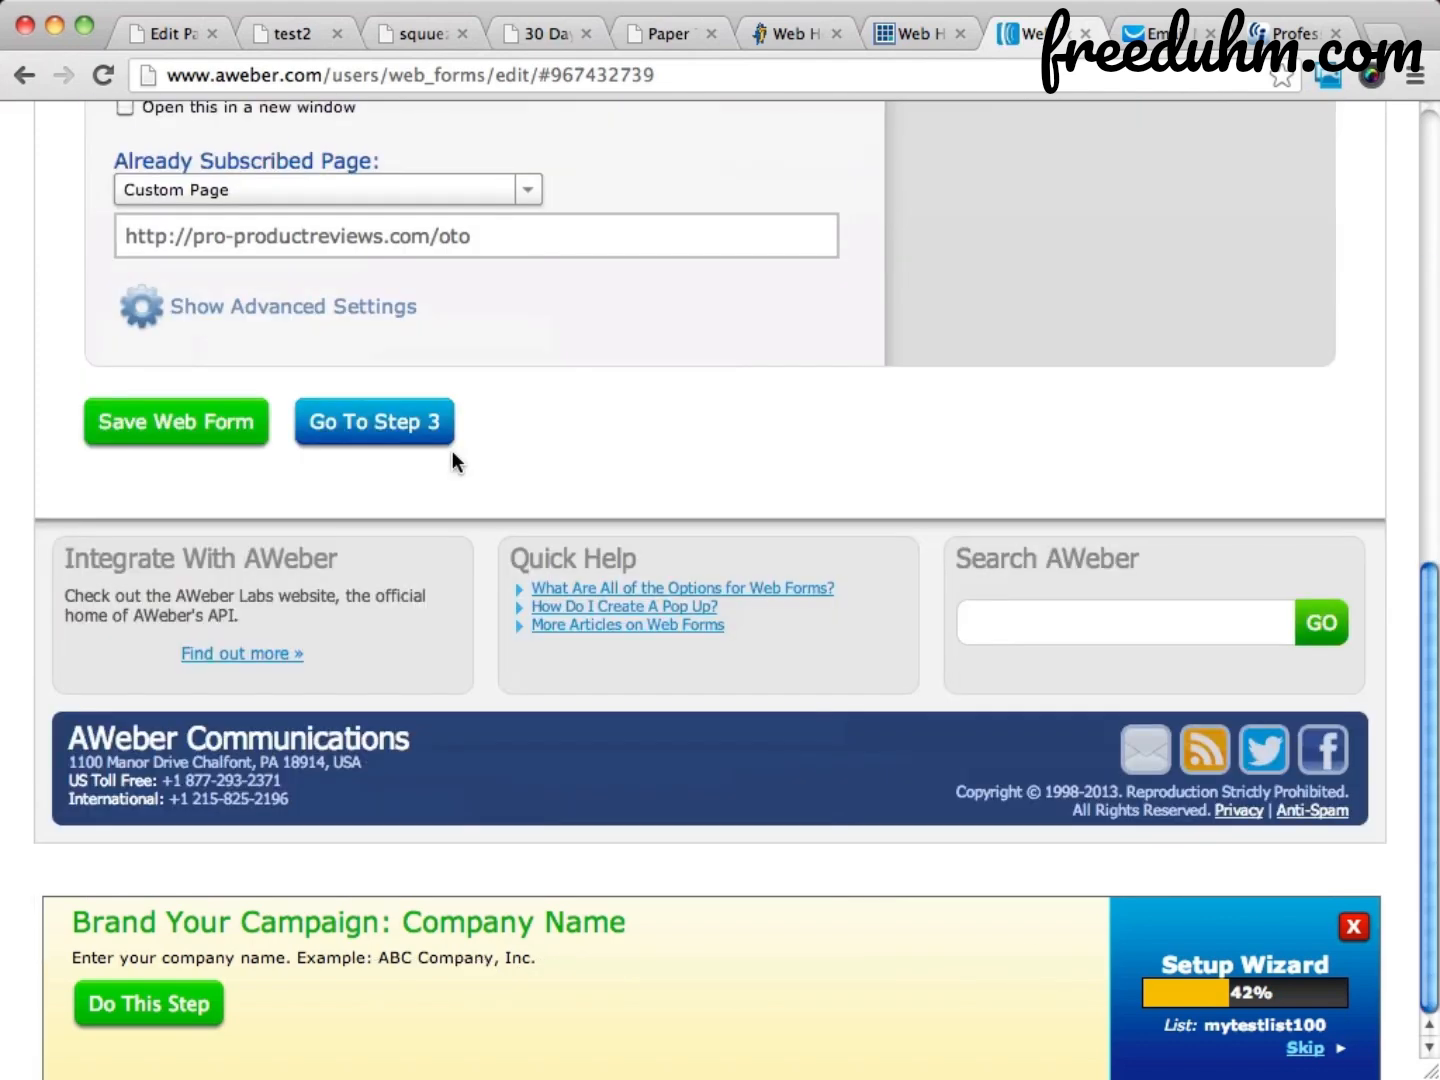
left_click(386, 421)
scroll(925, 431, "down", 5)
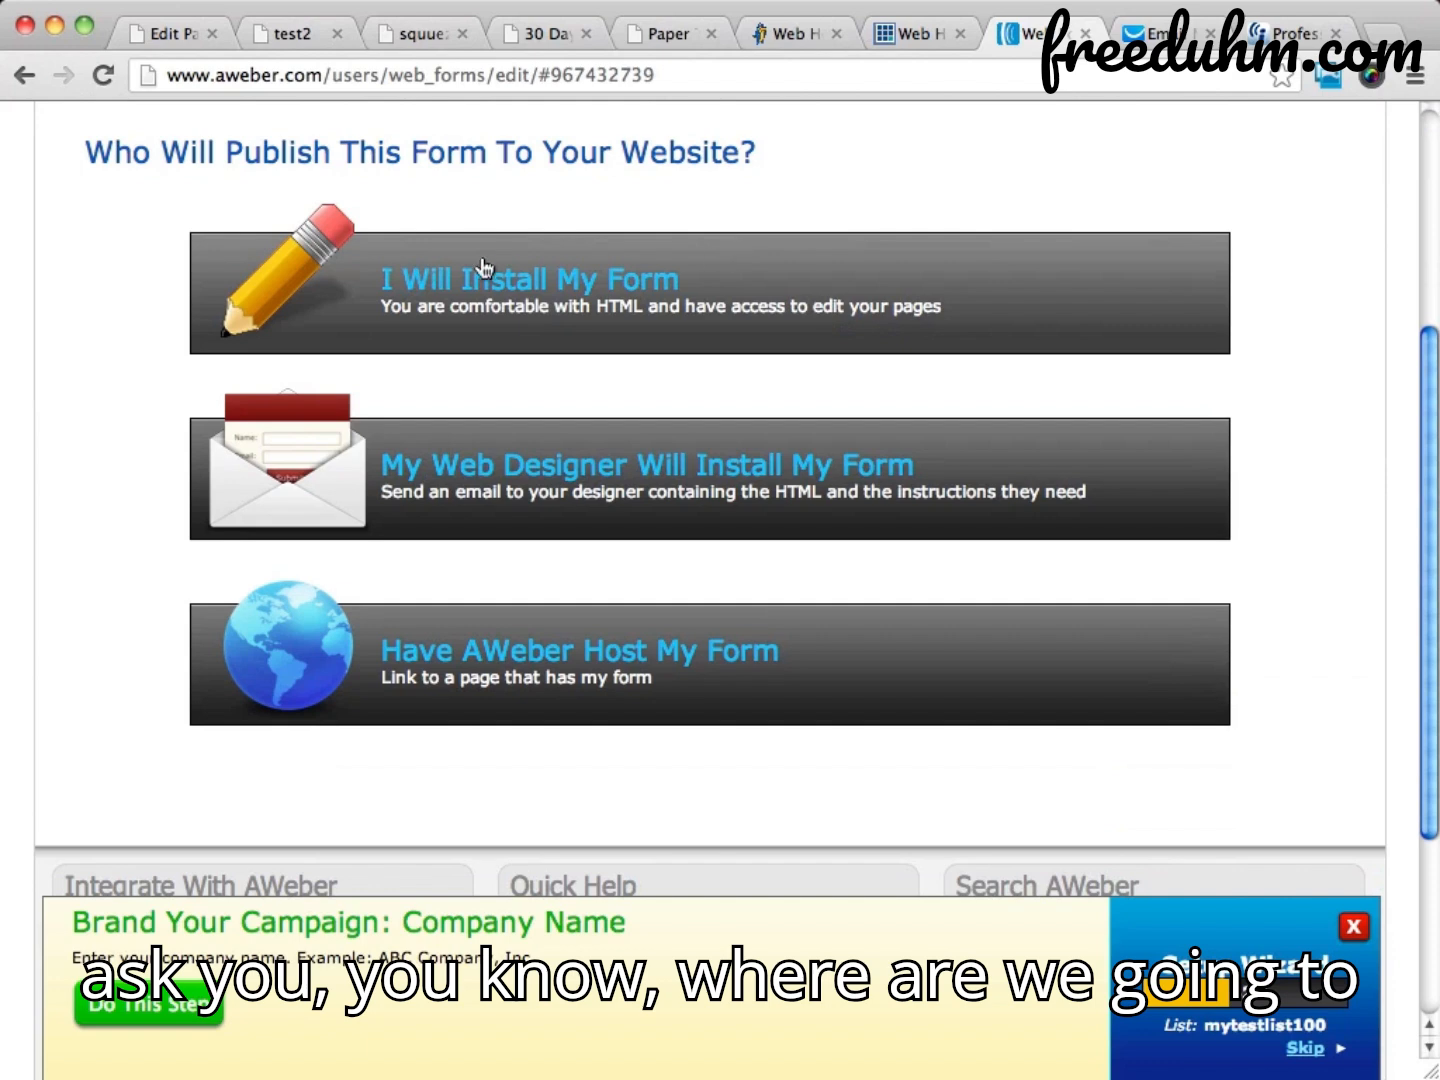
scroll(915, 270, "up", 3)
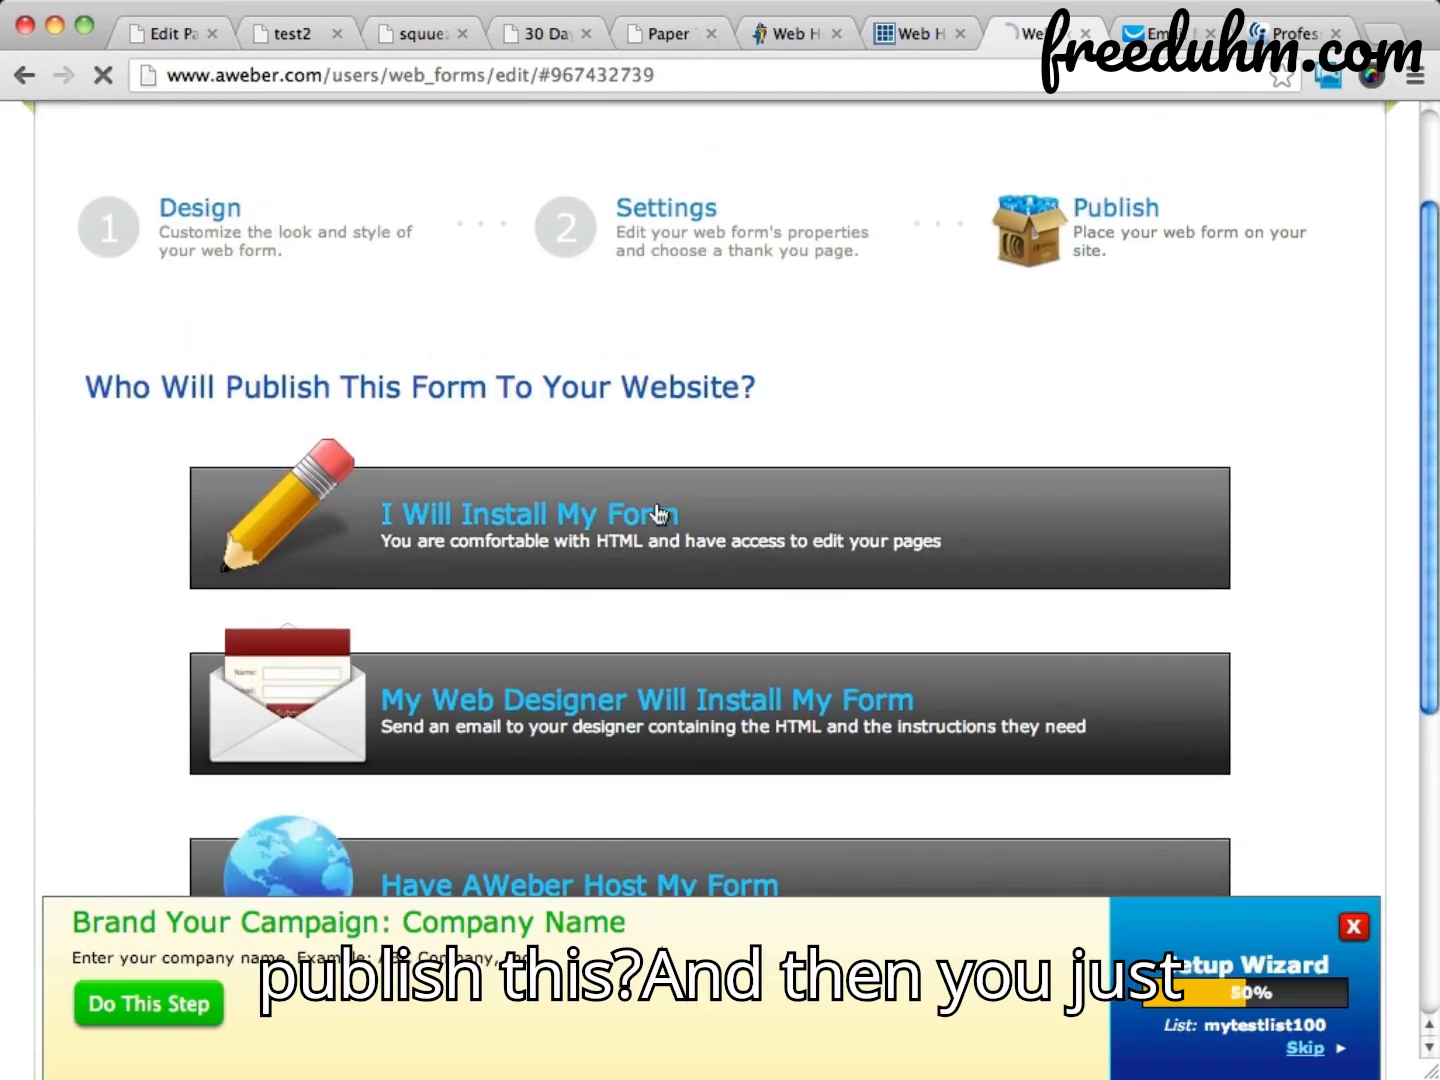
left_click(659, 514)
scroll(895, 579, "down", 1)
scroll(896, 578, "down", 3)
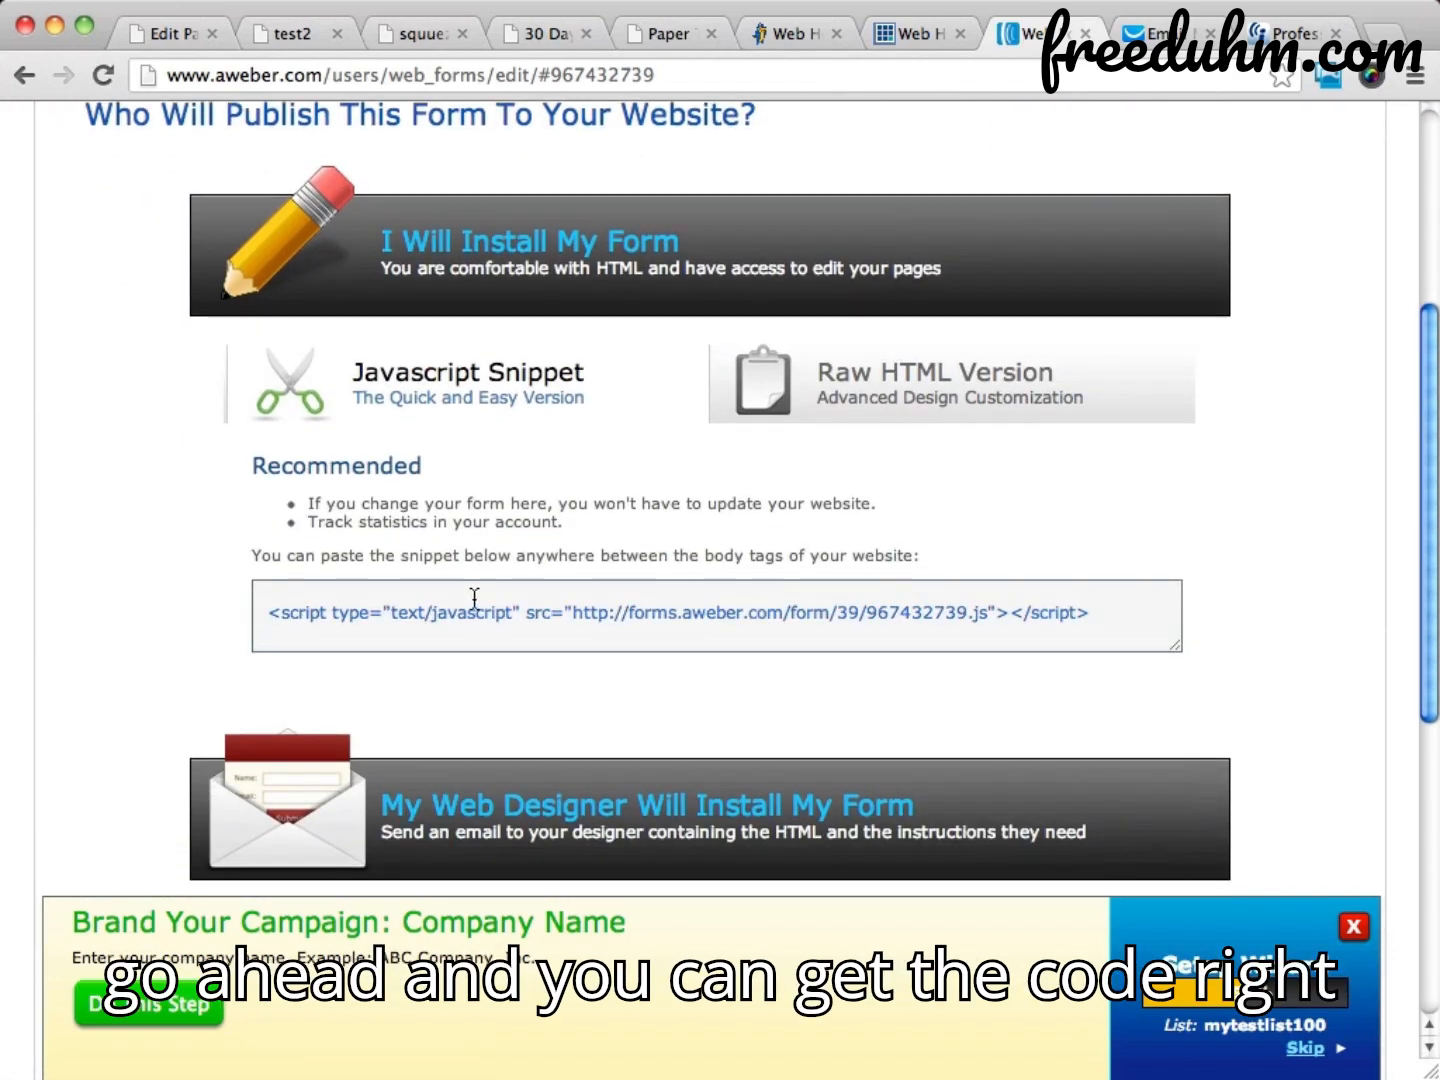
Select the entire JavaScript snippet for installing the web form
left_click(714, 611)
double_click(709, 613)
triple_click(708, 613)
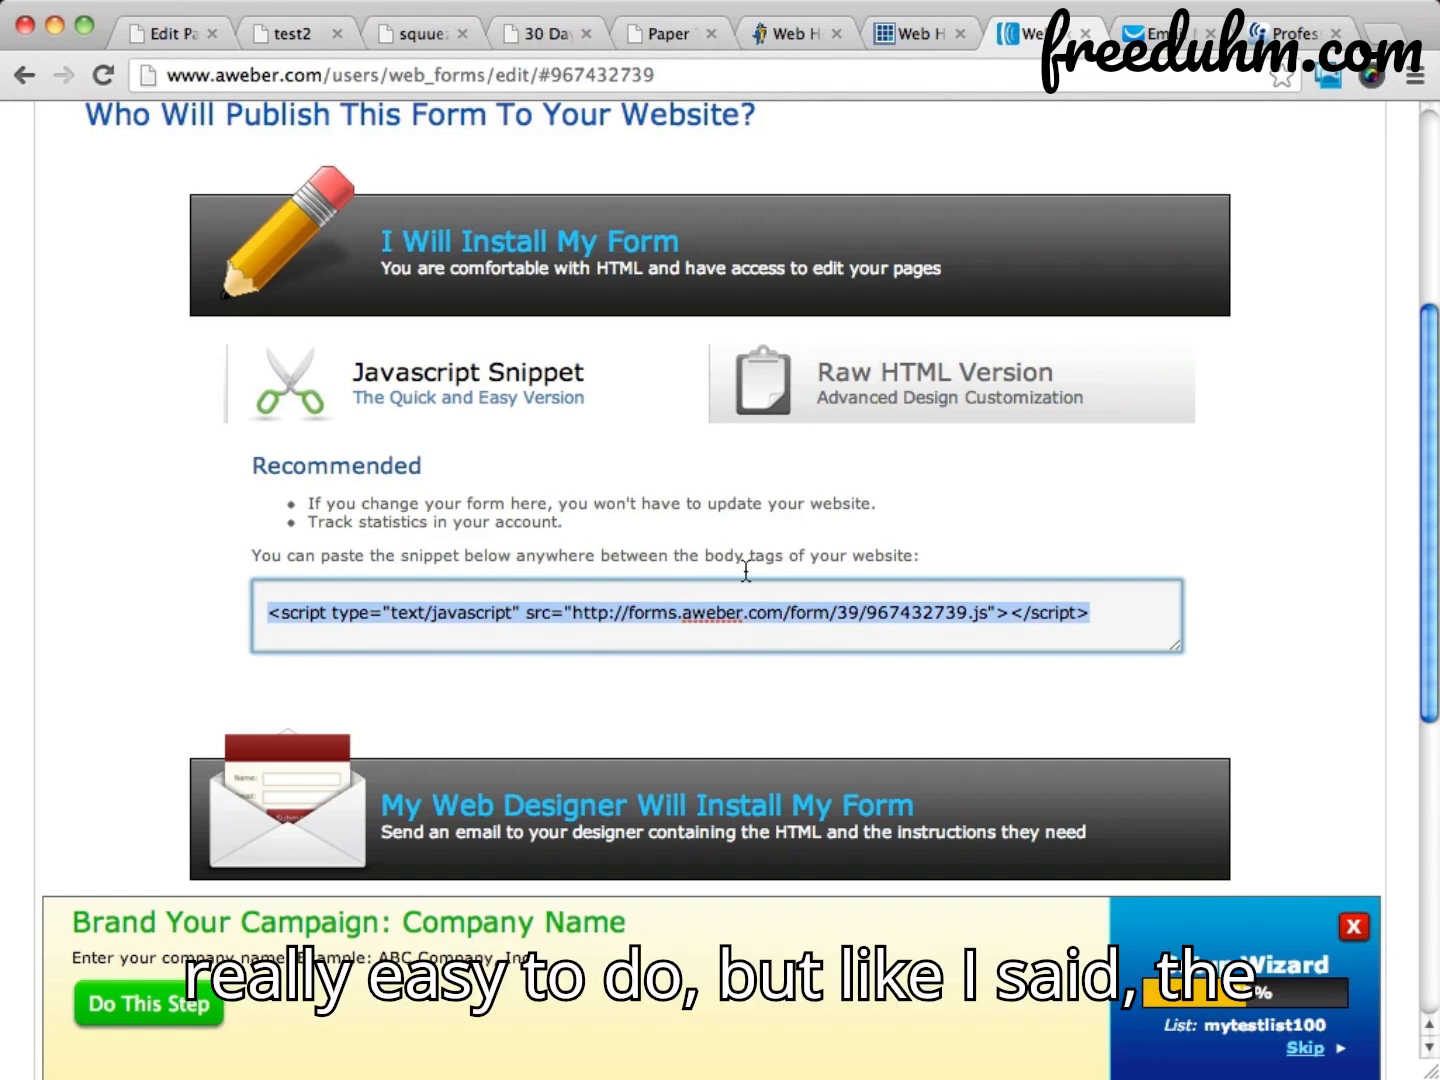
scroll(742, 517, "up", 5)
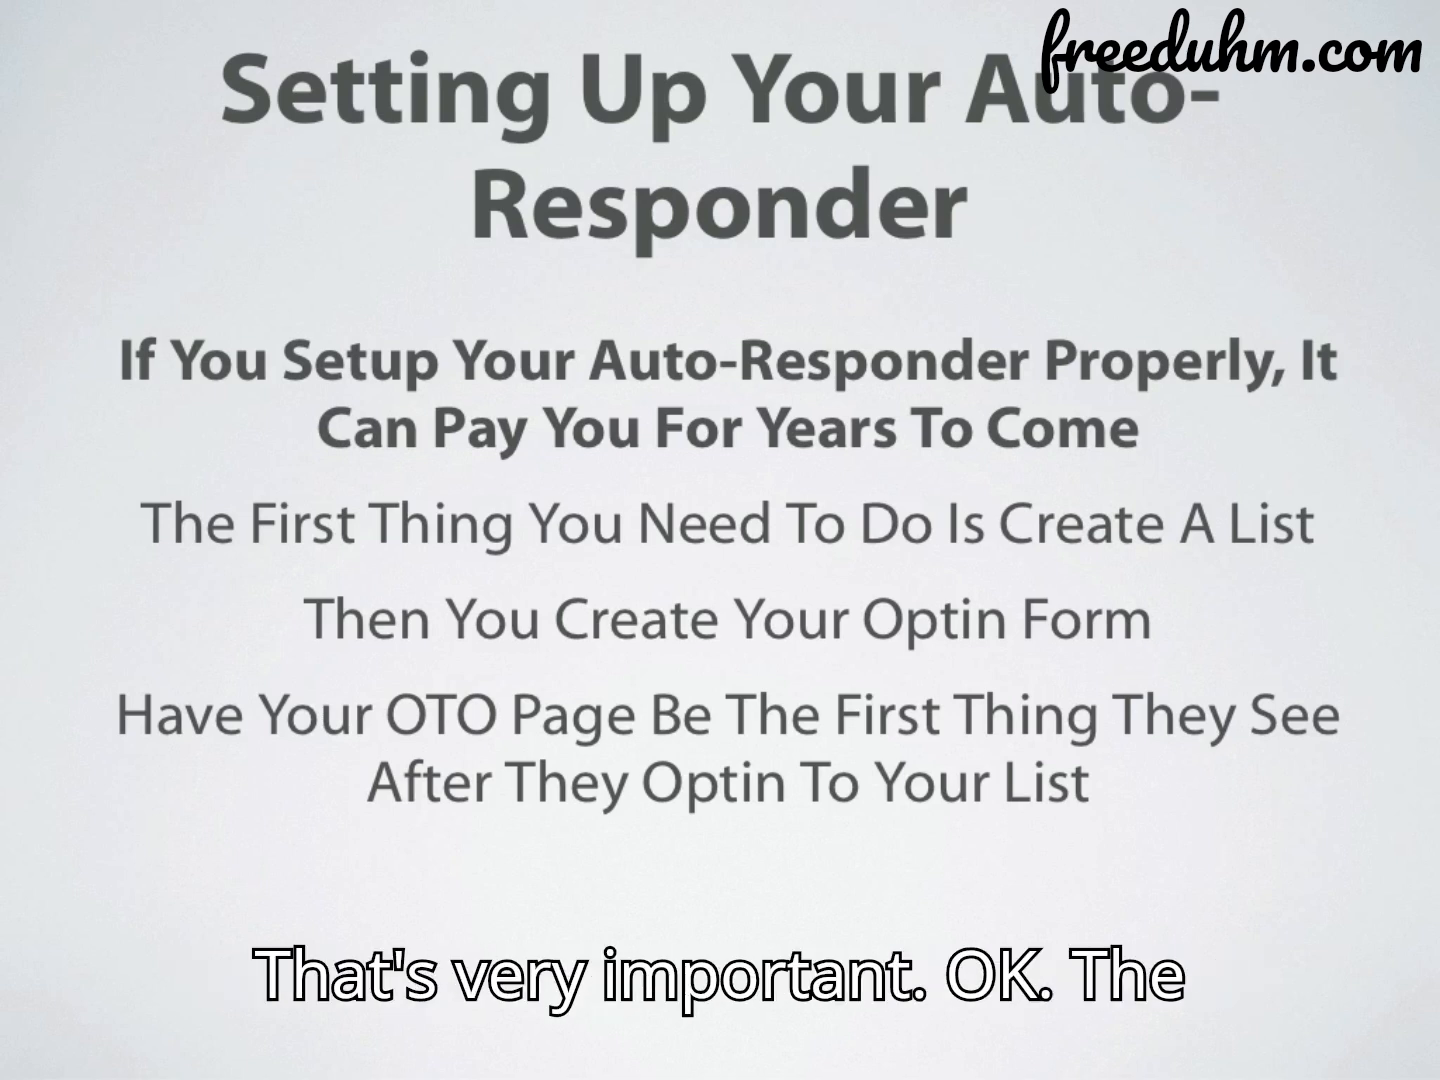
key("Right")
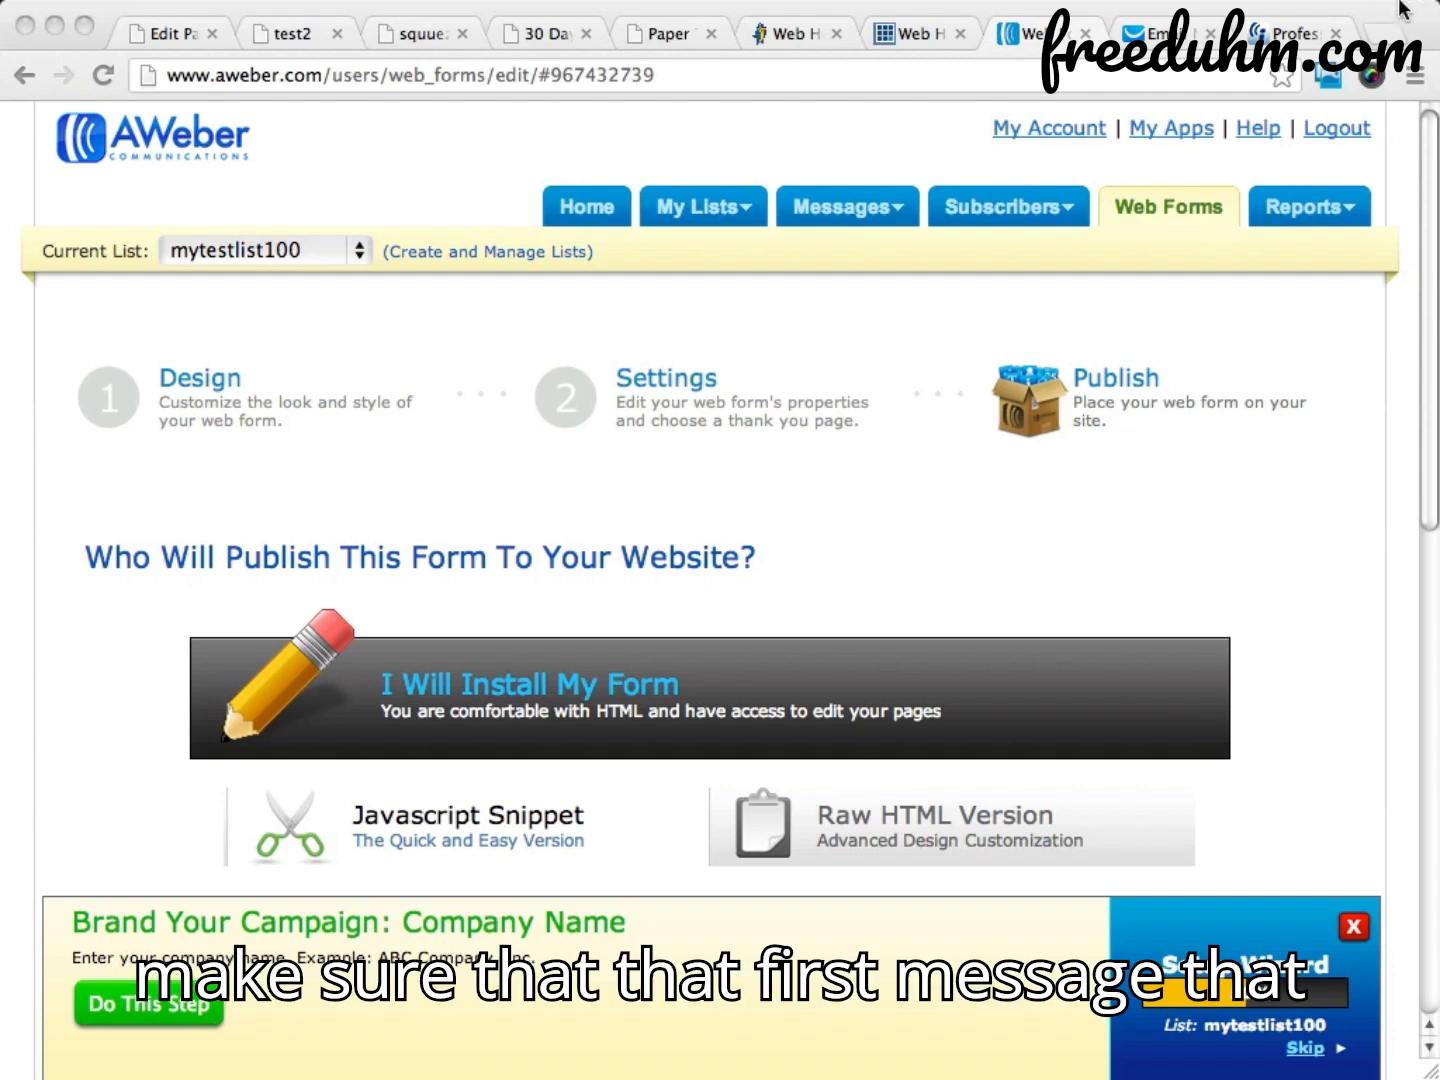
Go to the Follow Up messages of mytestlist100 and create a new plain text message
left_click(826, 146)
mouse_move(840, 213)
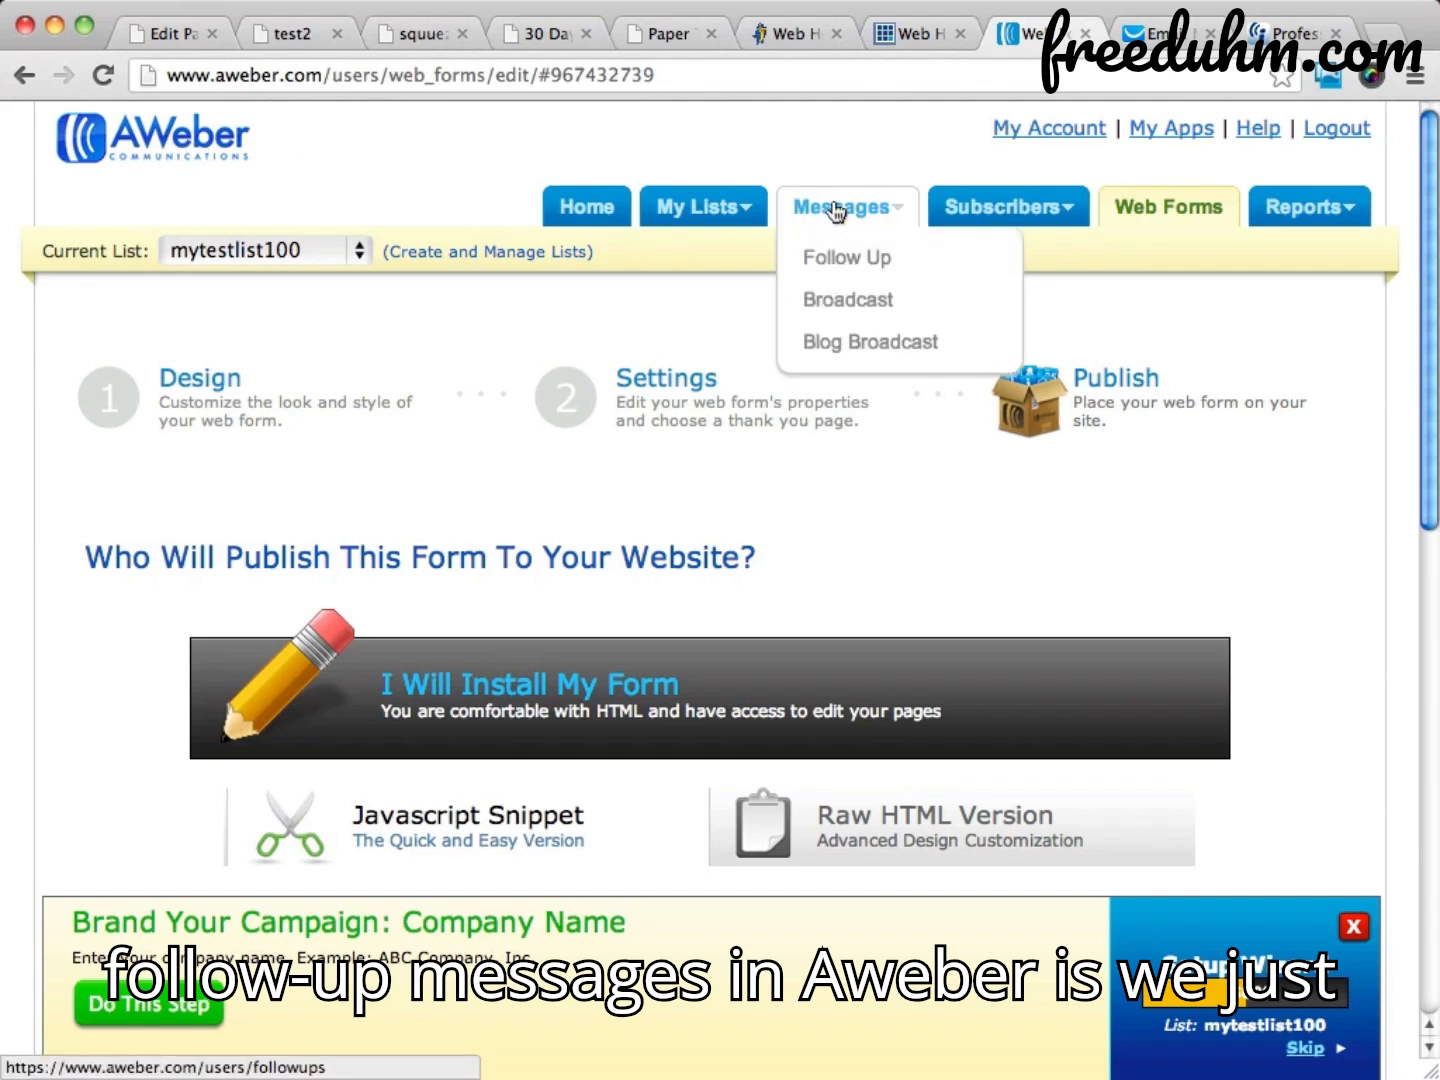
left_click(872, 258)
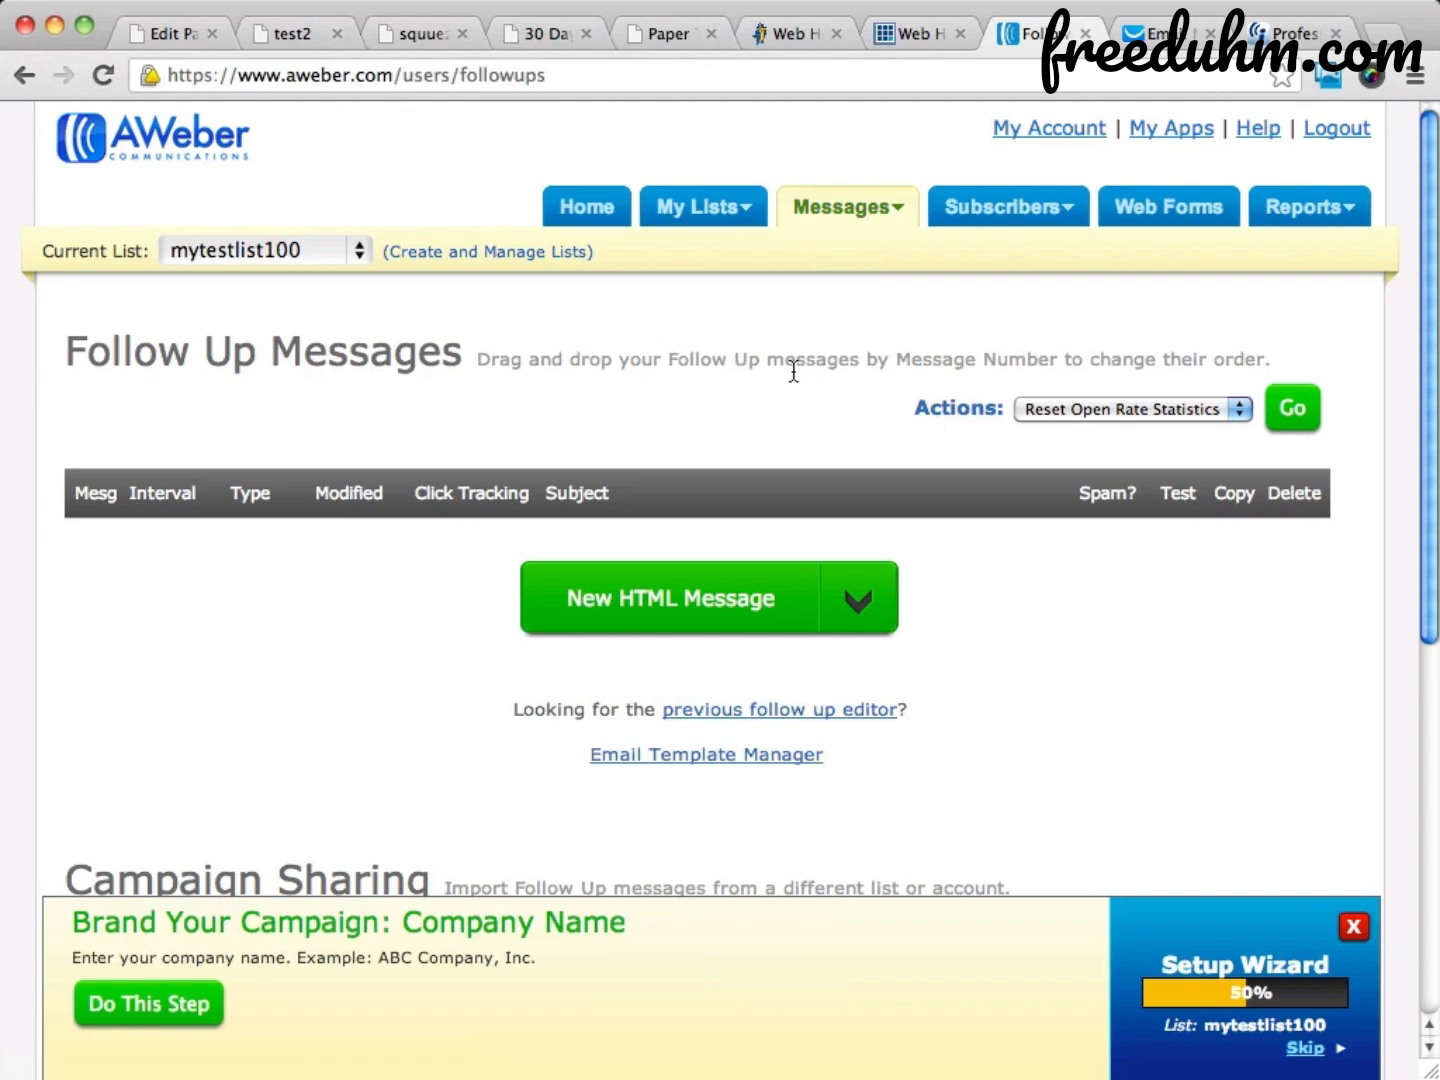
scroll(790, 370, "down", 3)
scroll(788, 376, "up", 3)
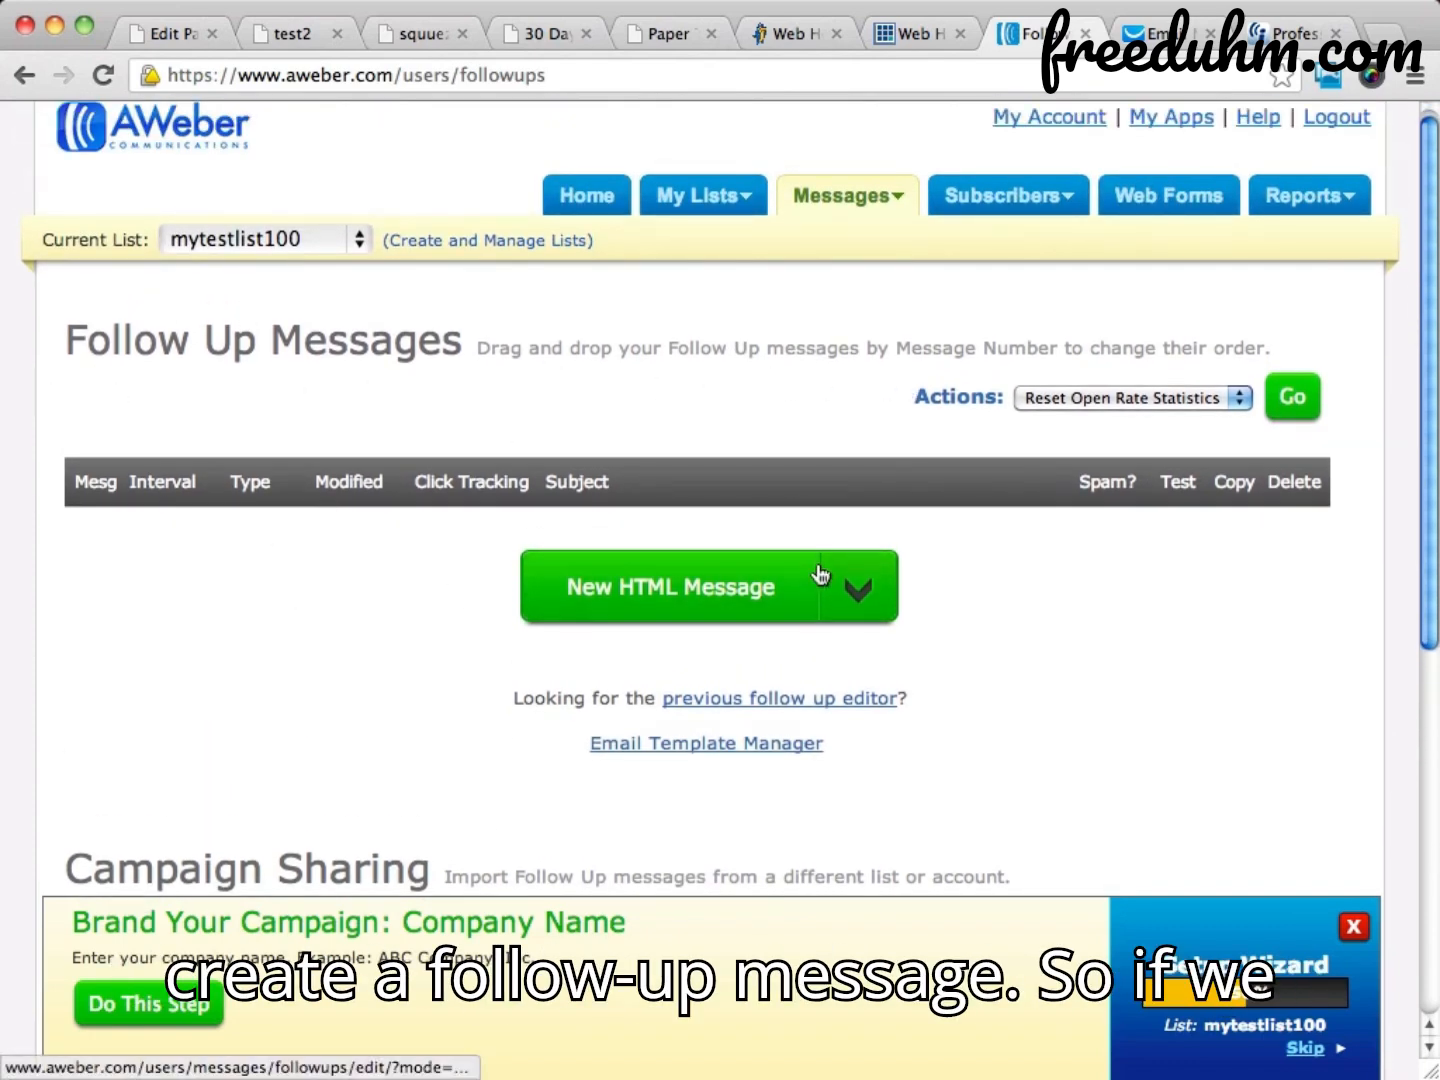
left_click(852, 591)
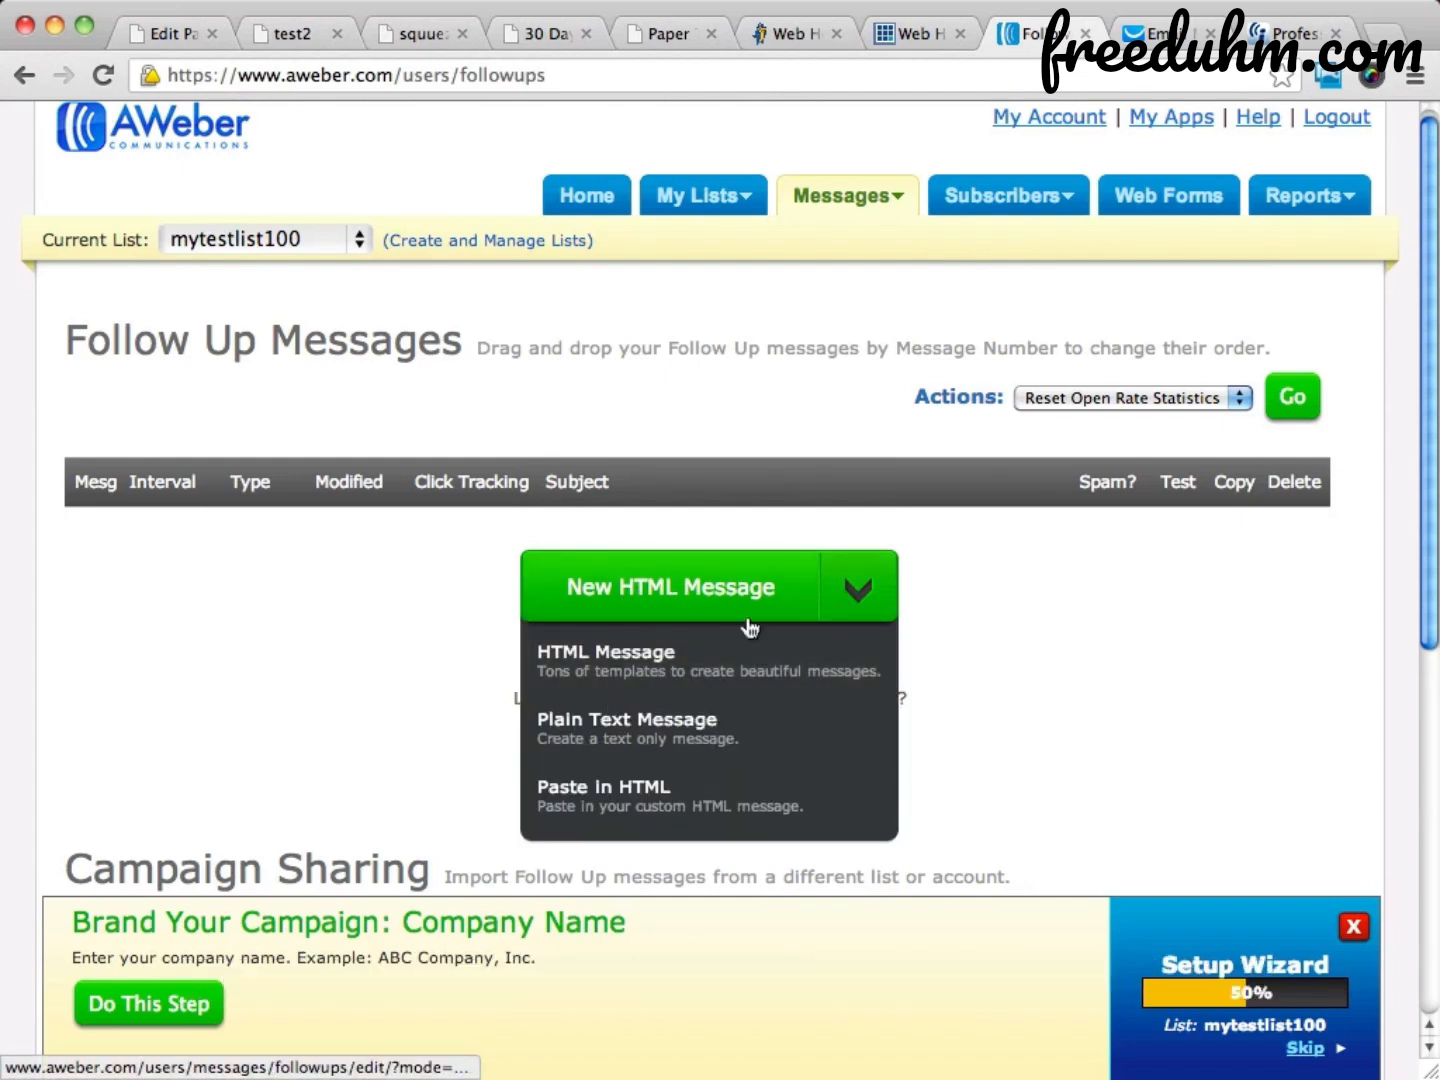
left_click(632, 734)
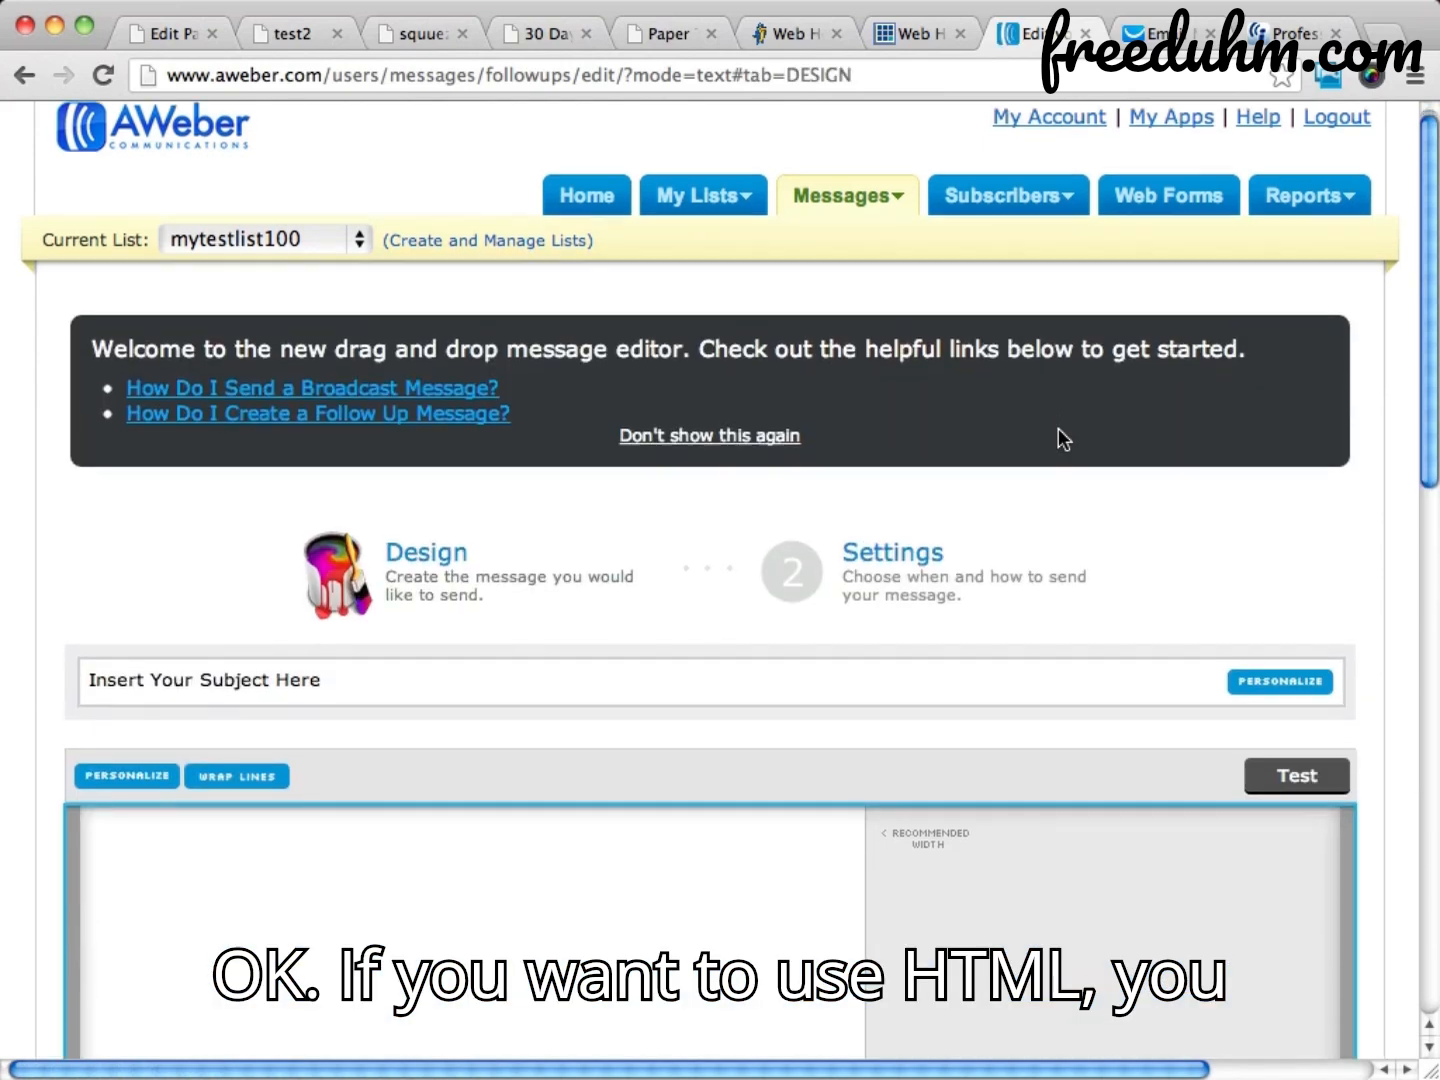
Enter "Thanks for Signing Up, Here Is Your Download" as the subject of the follow-up message
scroll(1058, 427, "down", 5)
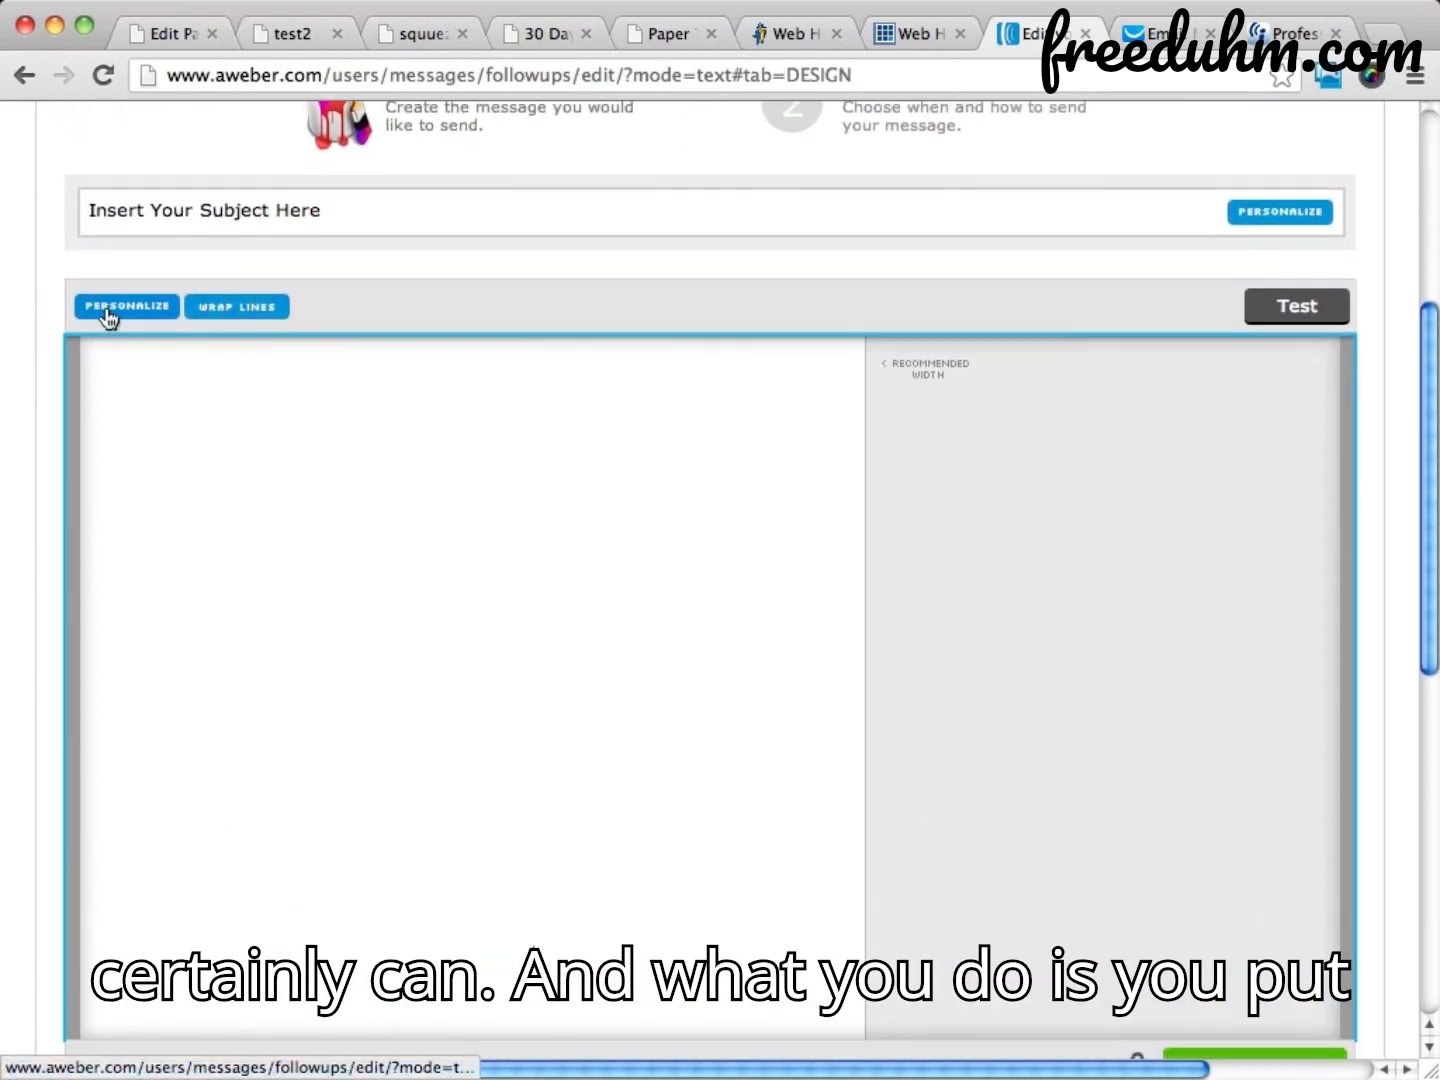
left_click(291, 221)
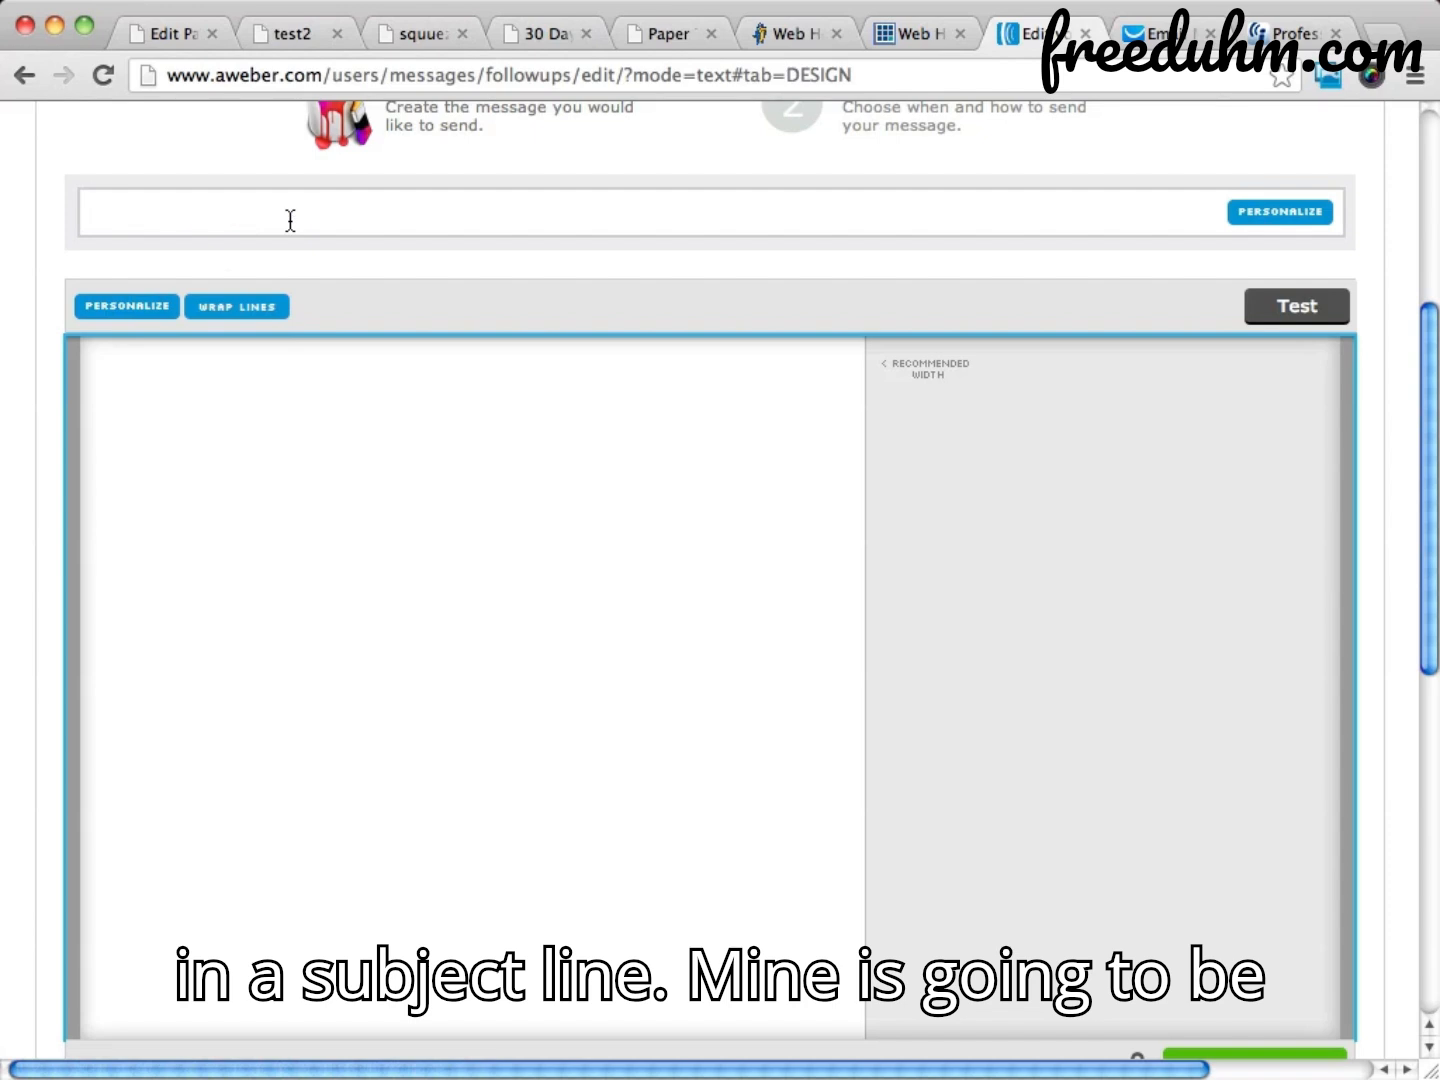
type("T")
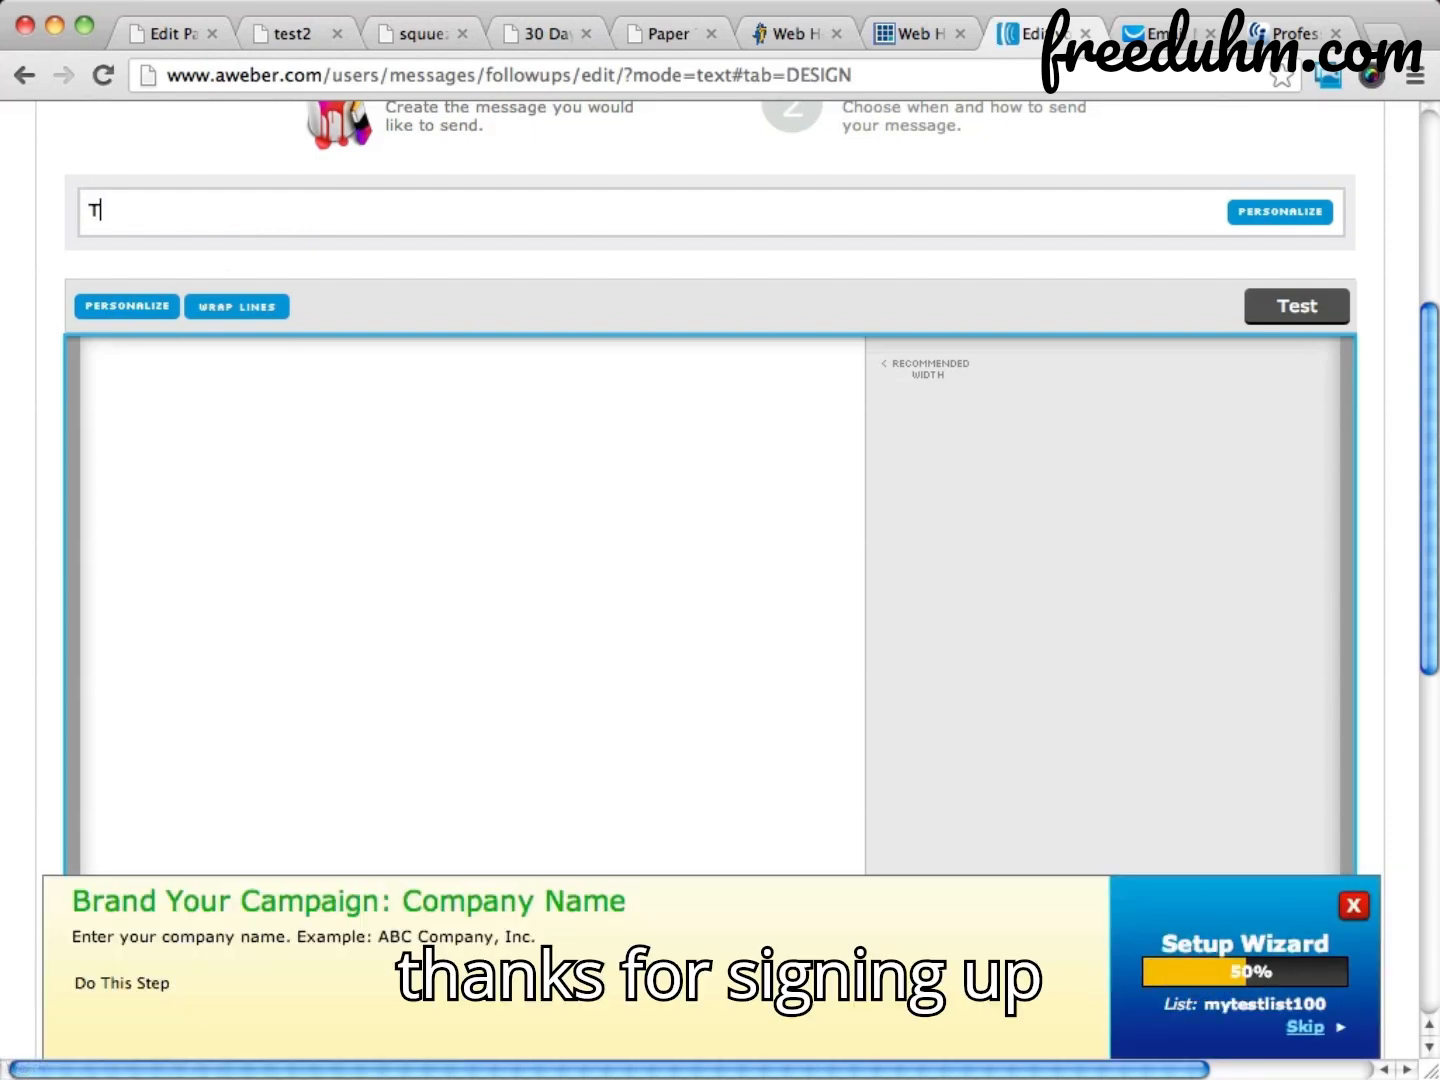
type("hanks for Signing Up")
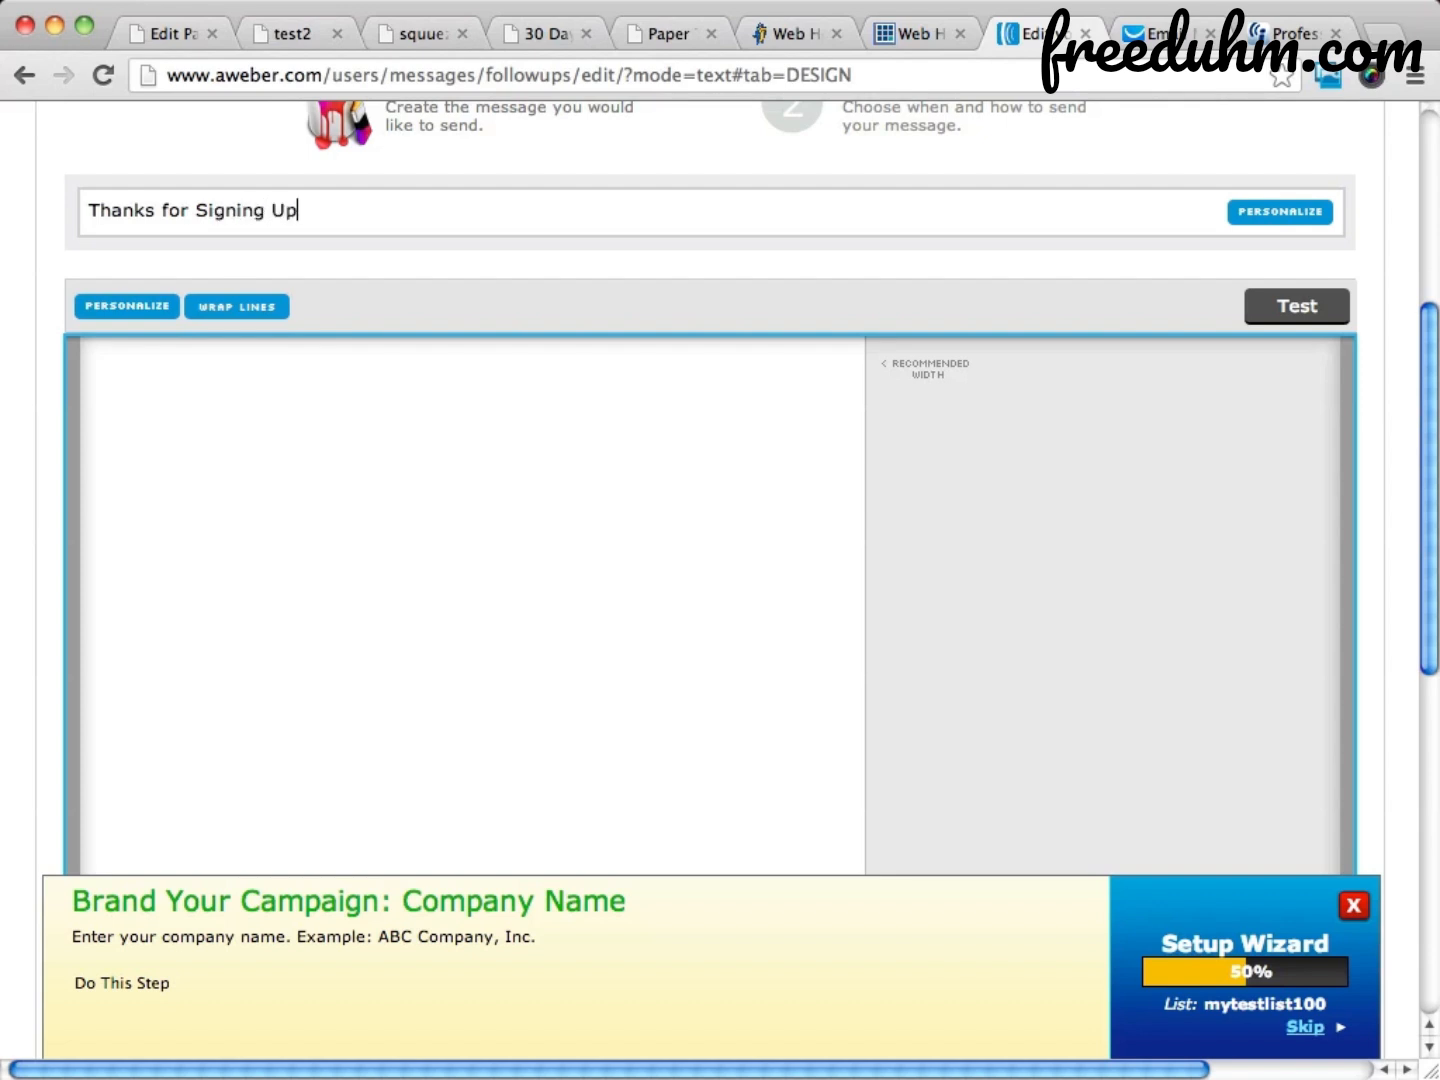
type(", here Is Your D")
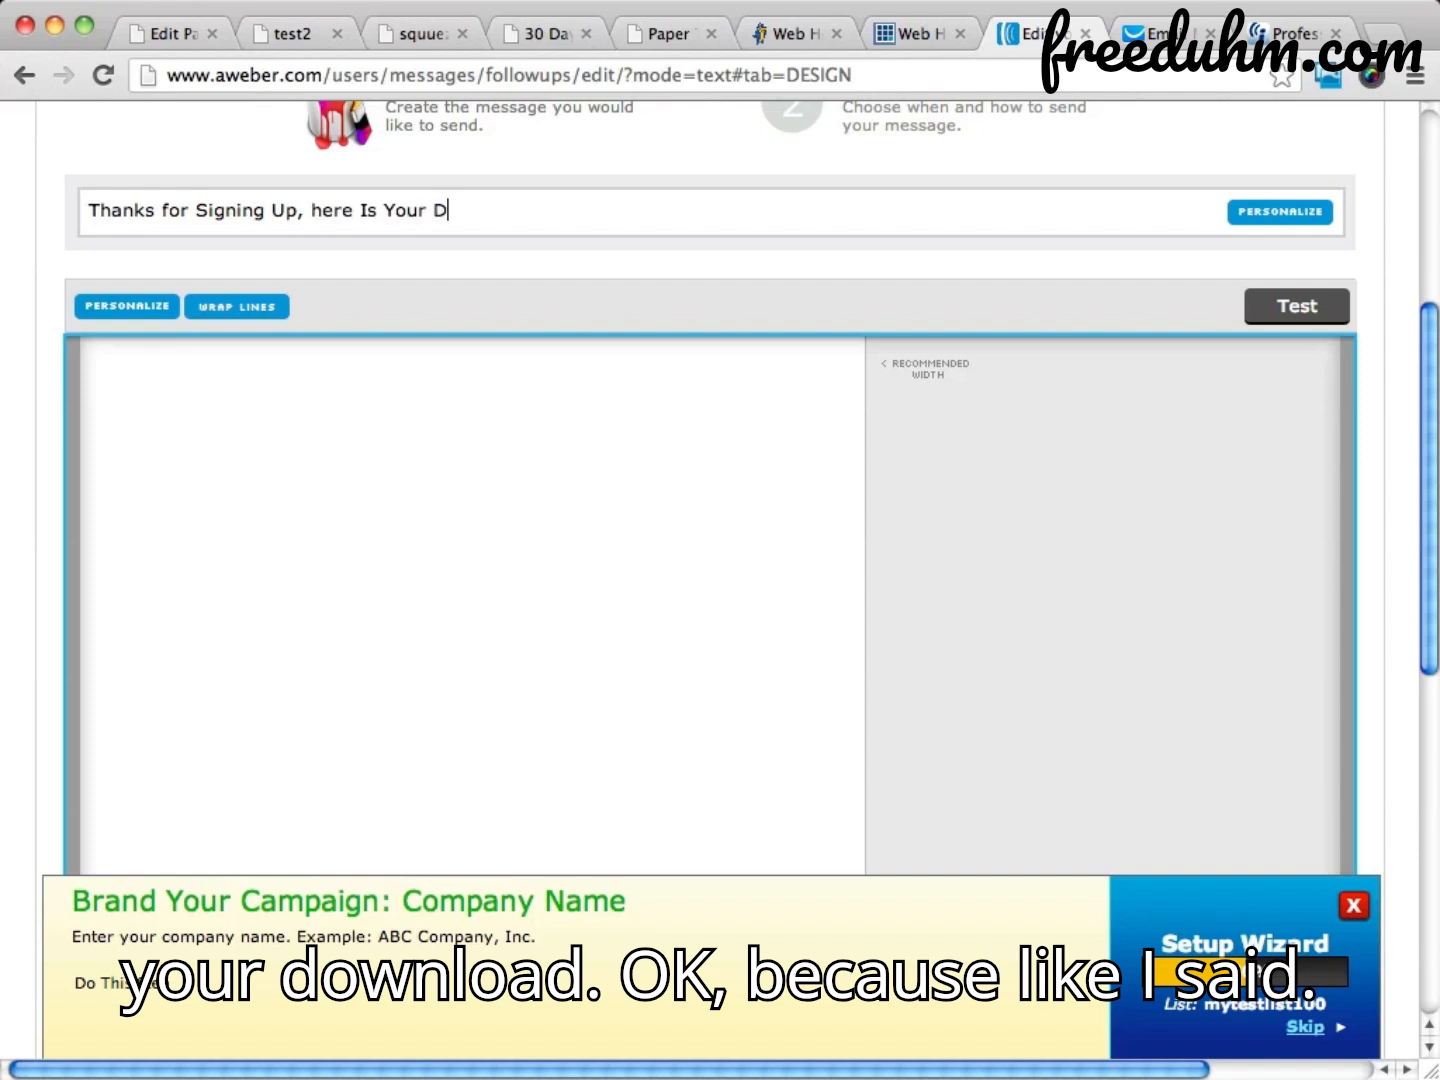
type("ownload")
left_click(315, 210)
key("BackSpace")
type("H")
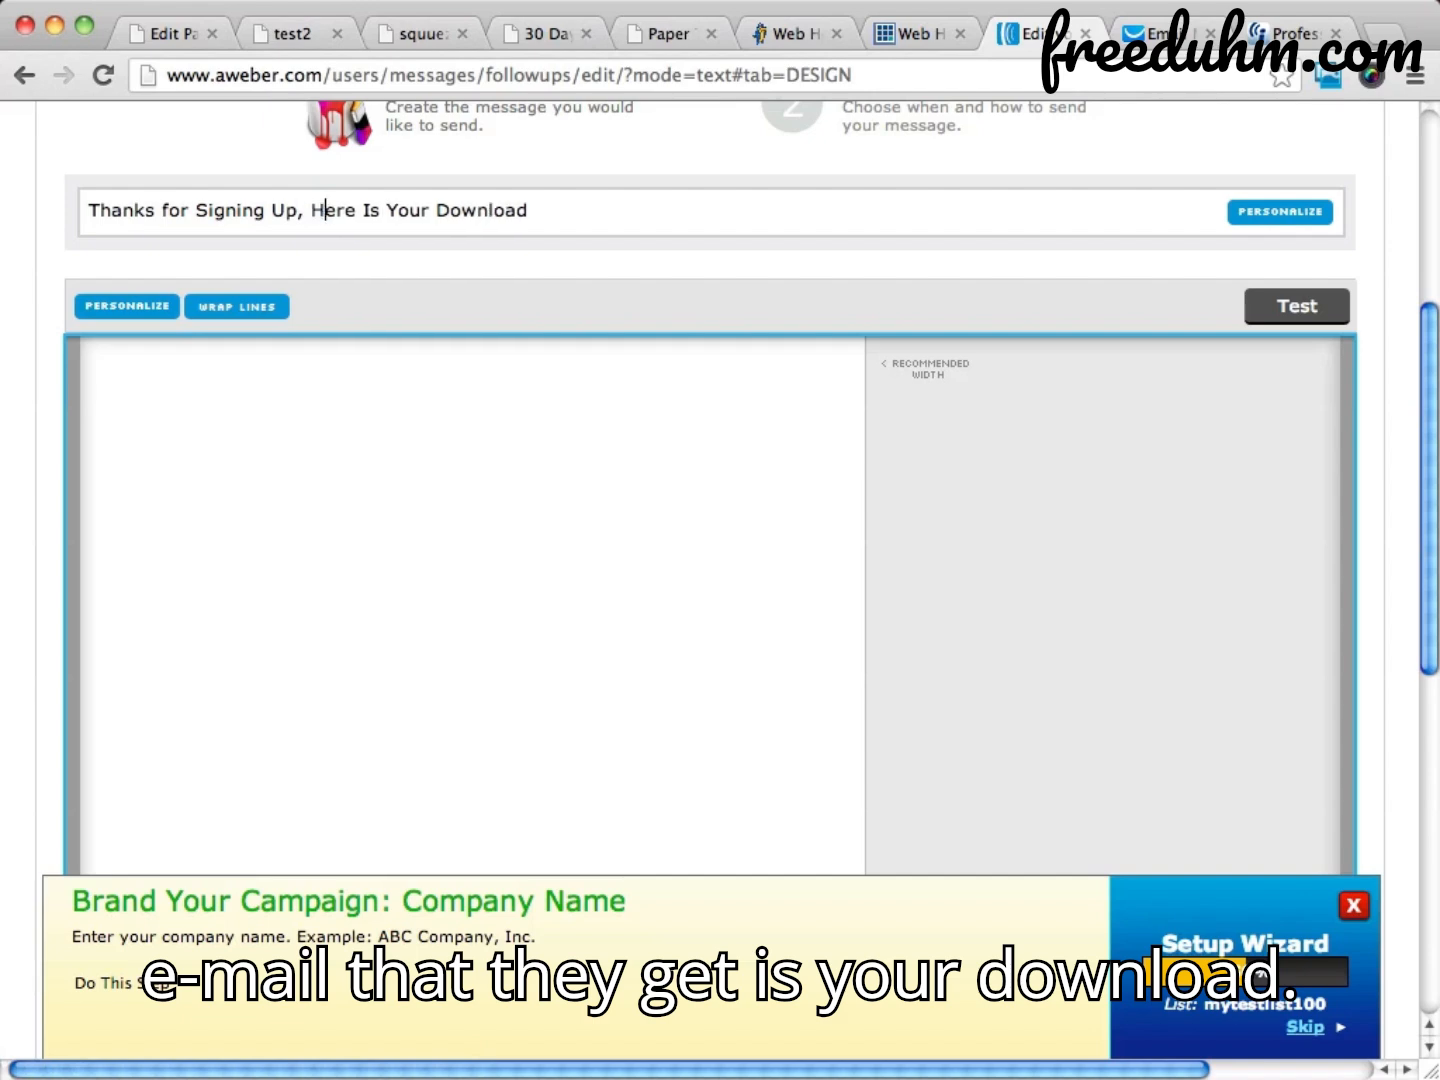
Write "Here is your download, thank them for signing up" in the message body, followed by a link placeholder, "thanks" and the sender's name
scroll(600, 445, "down", 10)
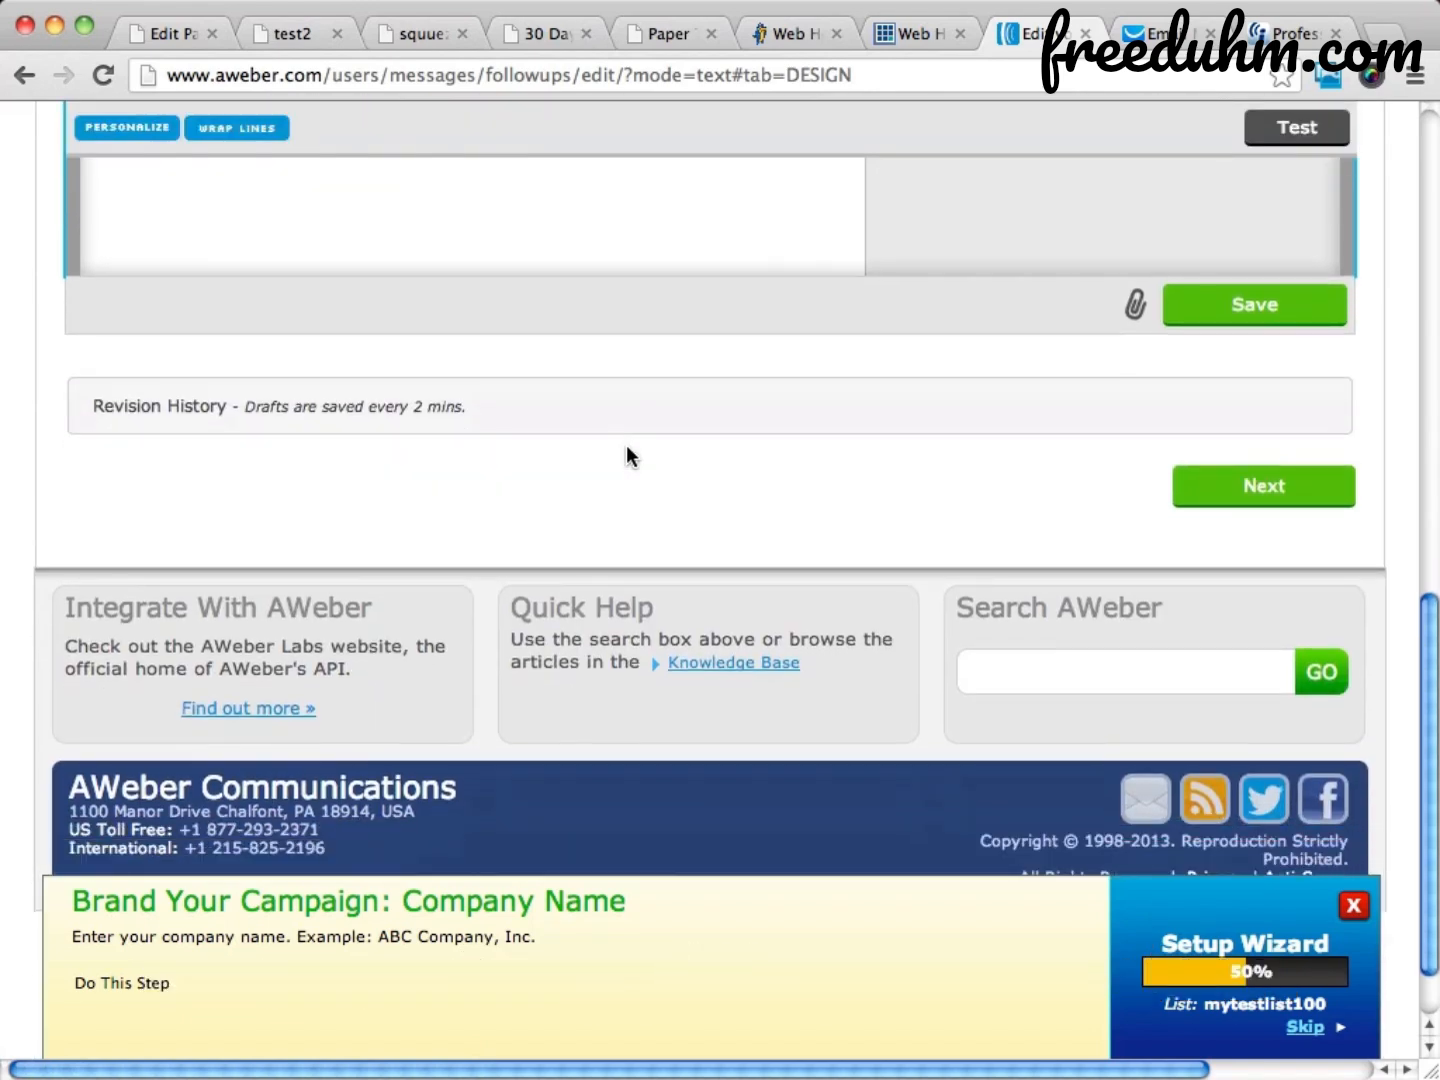
scroll(626, 450, "up", 5)
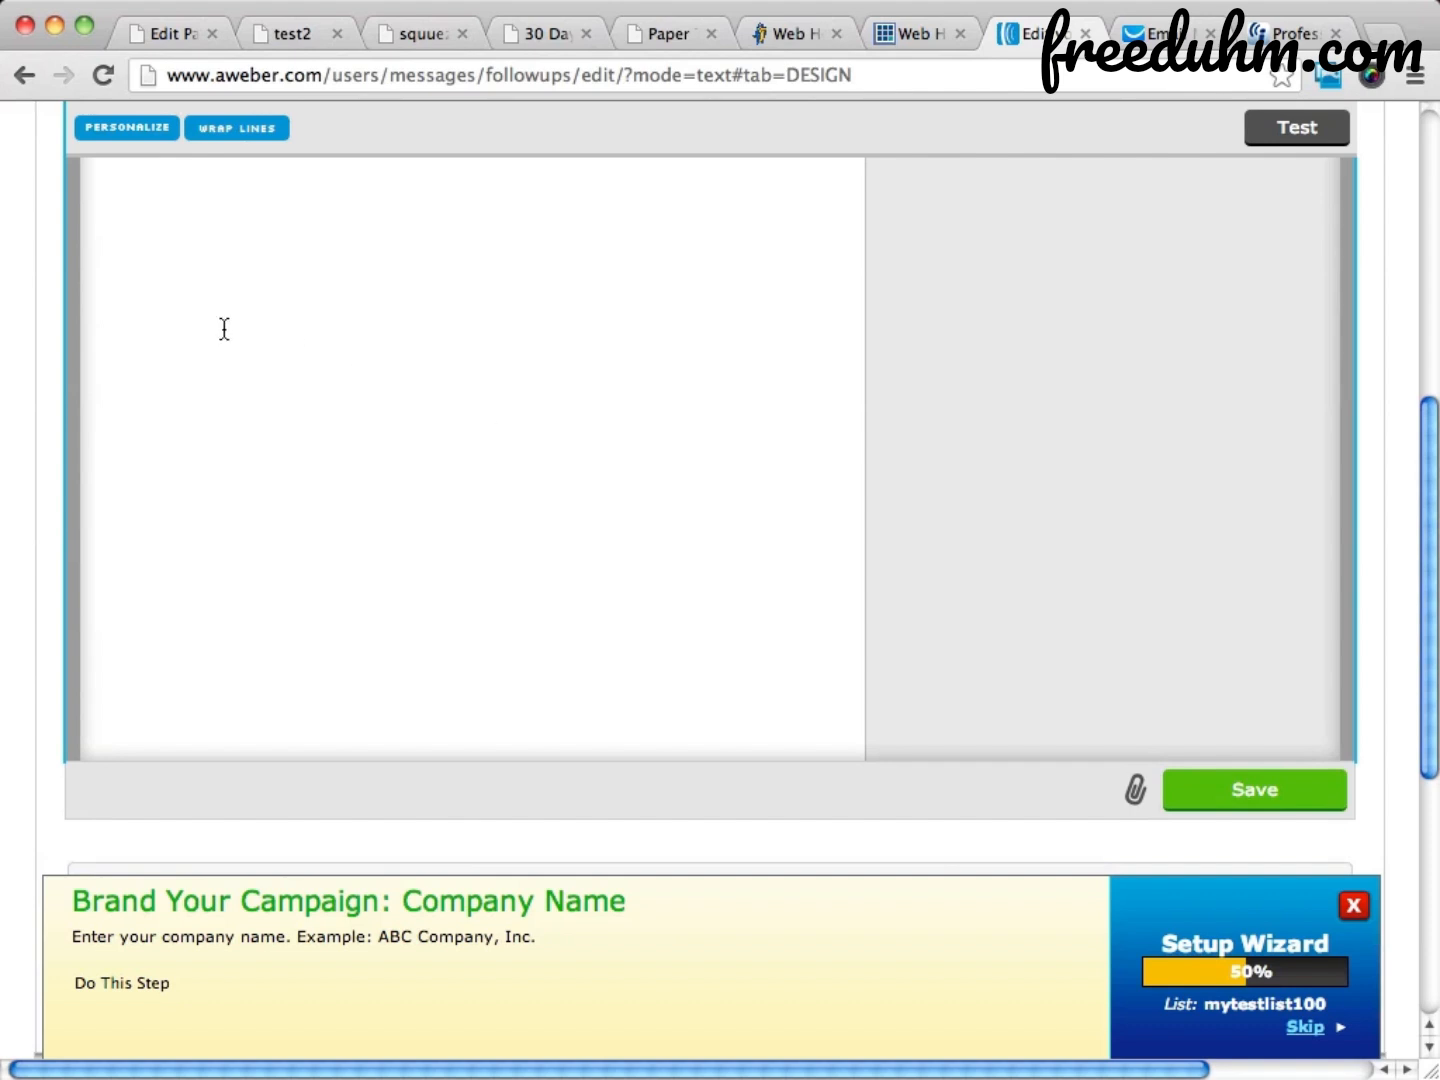
scroll(225, 328, "up", 5)
left_click(289, 681)
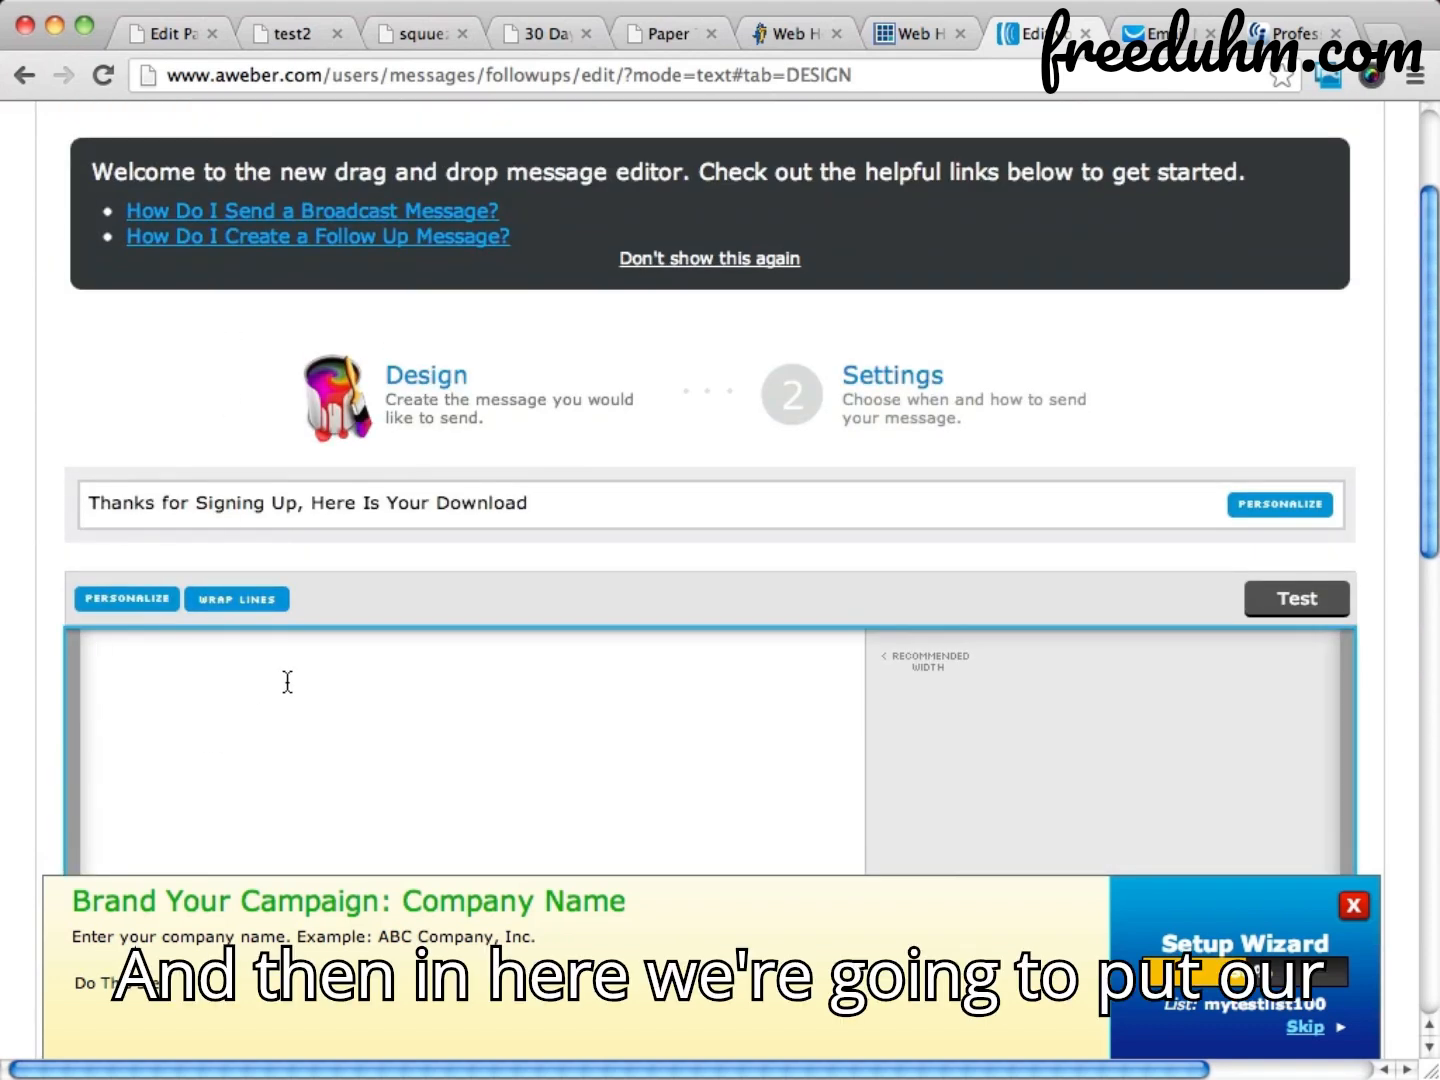
type("Here is your downloa")
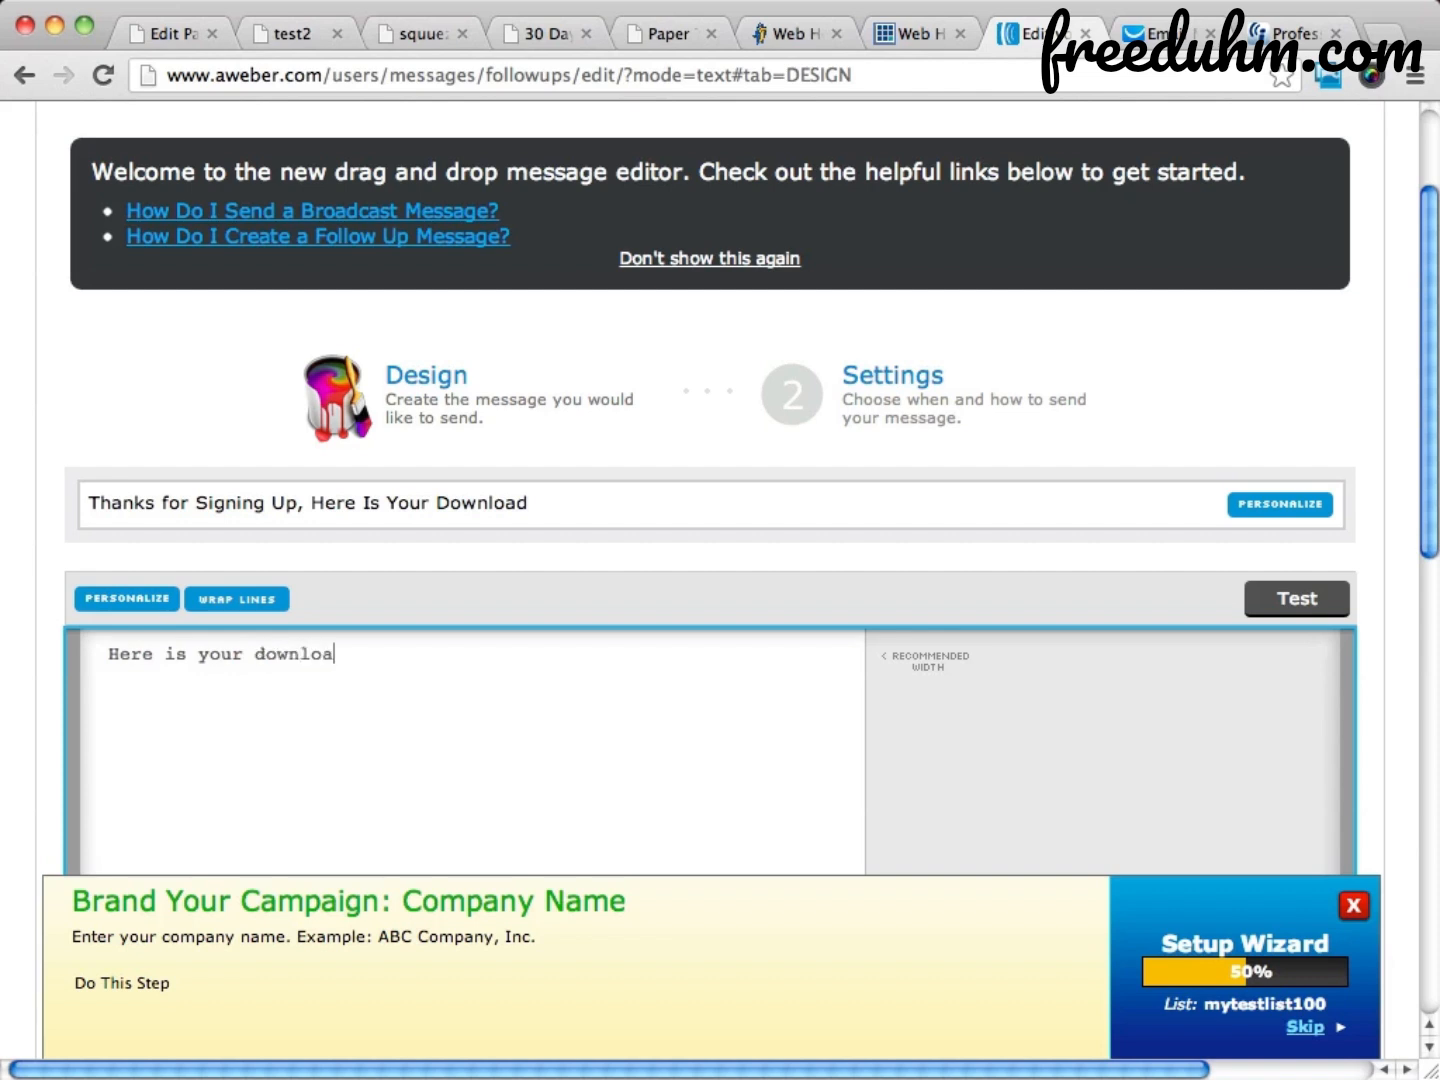
type("d, thank them for signing upo")
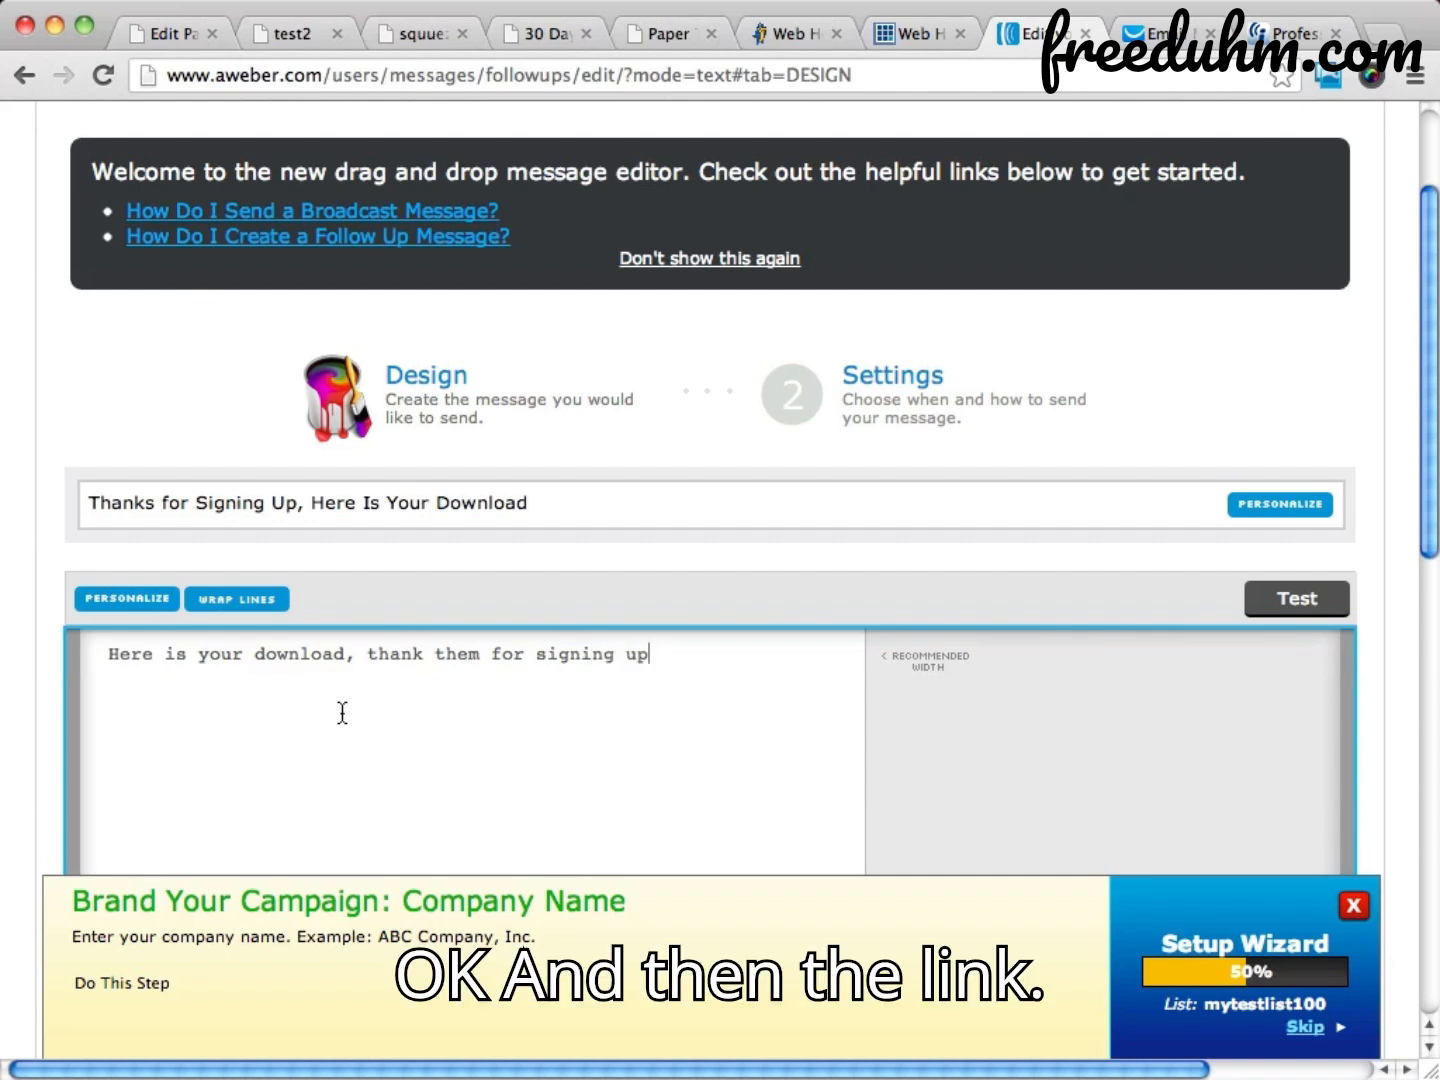
key("Return")
type("lin  thanks")
key("Return")
type("Mark")
Continue to the follow-up message's Settings step, then save the message and exit the editor
scroll(723, 525, "down", 5)
scroll(723, 519, "down", 3)
scroll(723, 518, "up", 3)
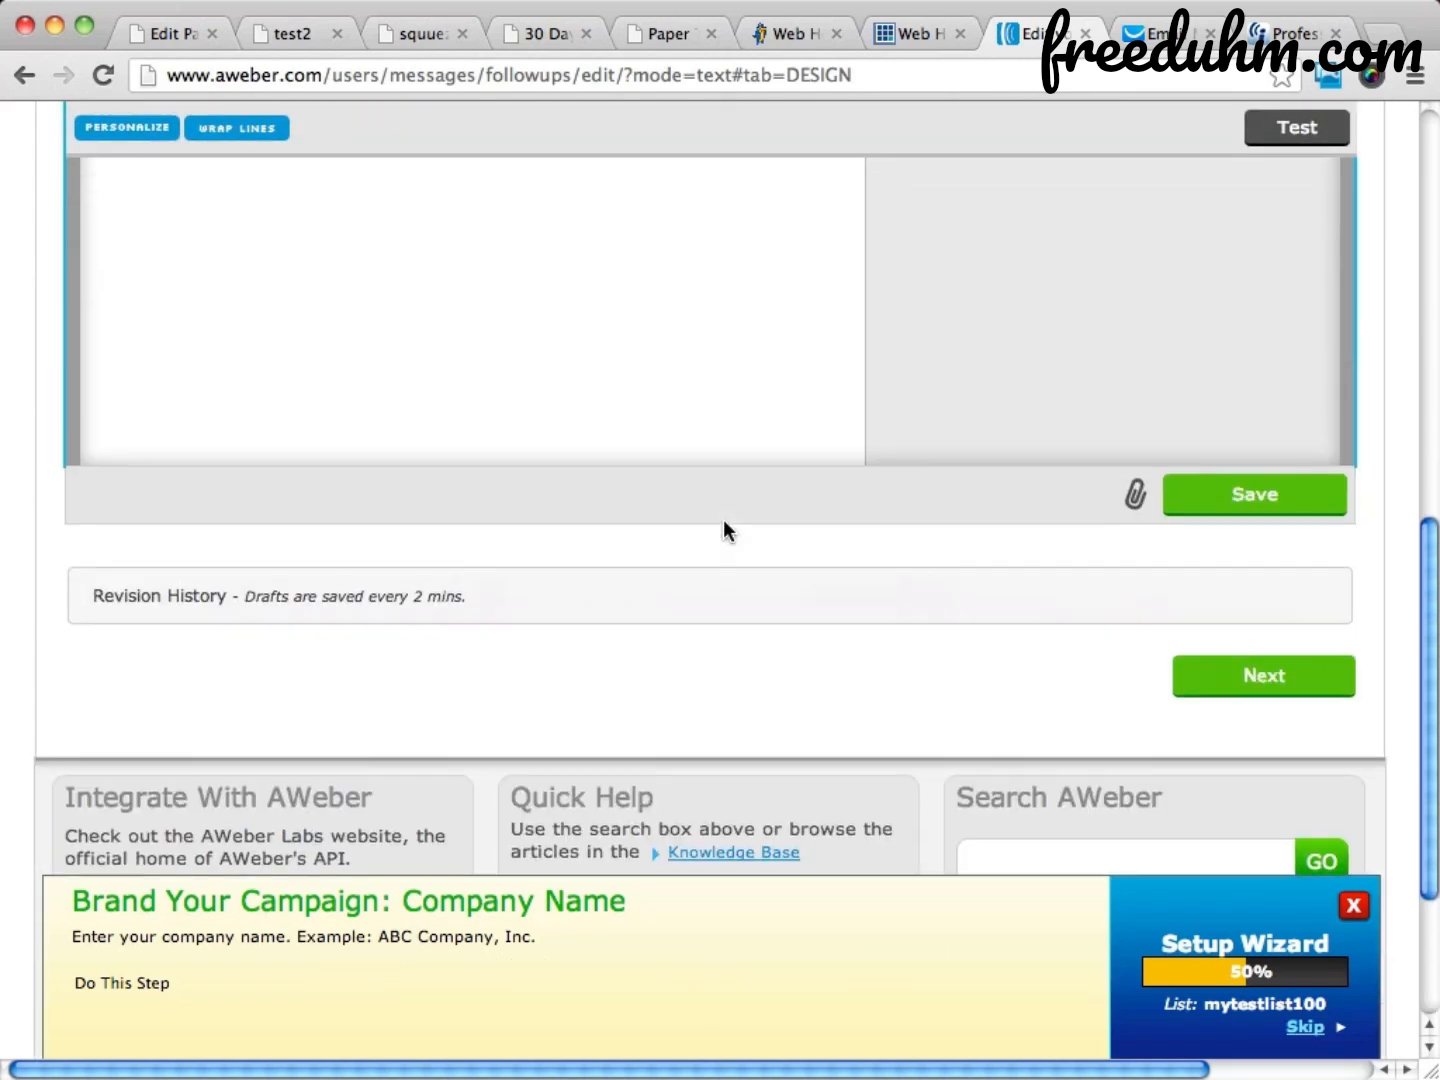
scroll(723, 519, "right", 1)
left_click(1289, 694)
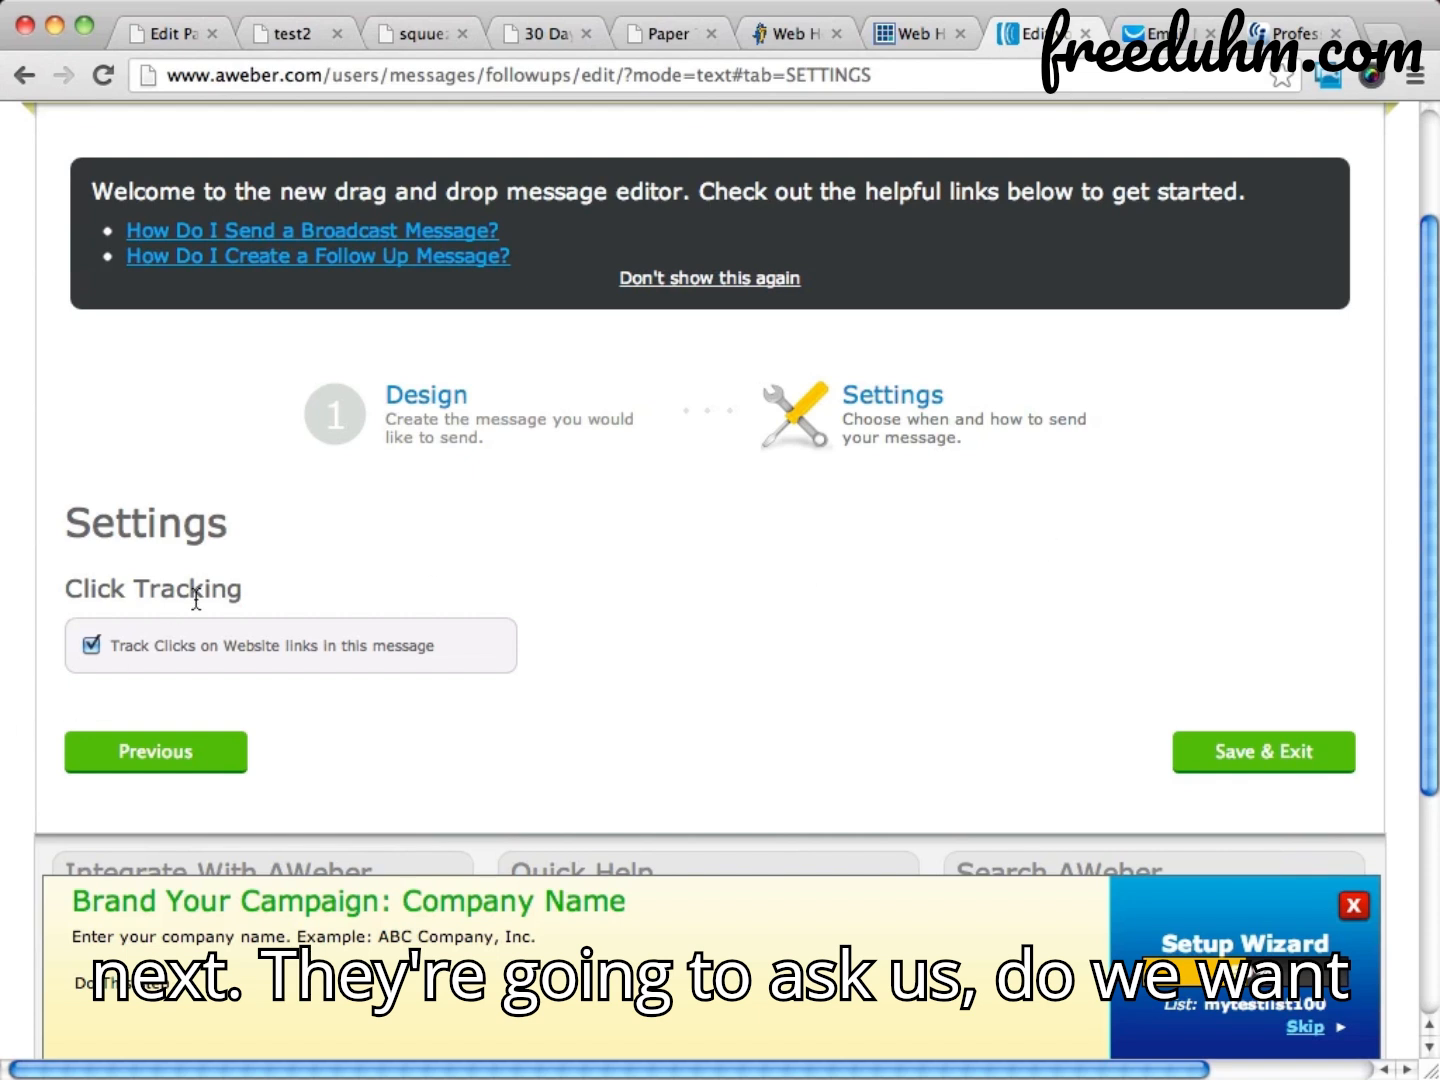
scroll(139, 637, "right", 1)
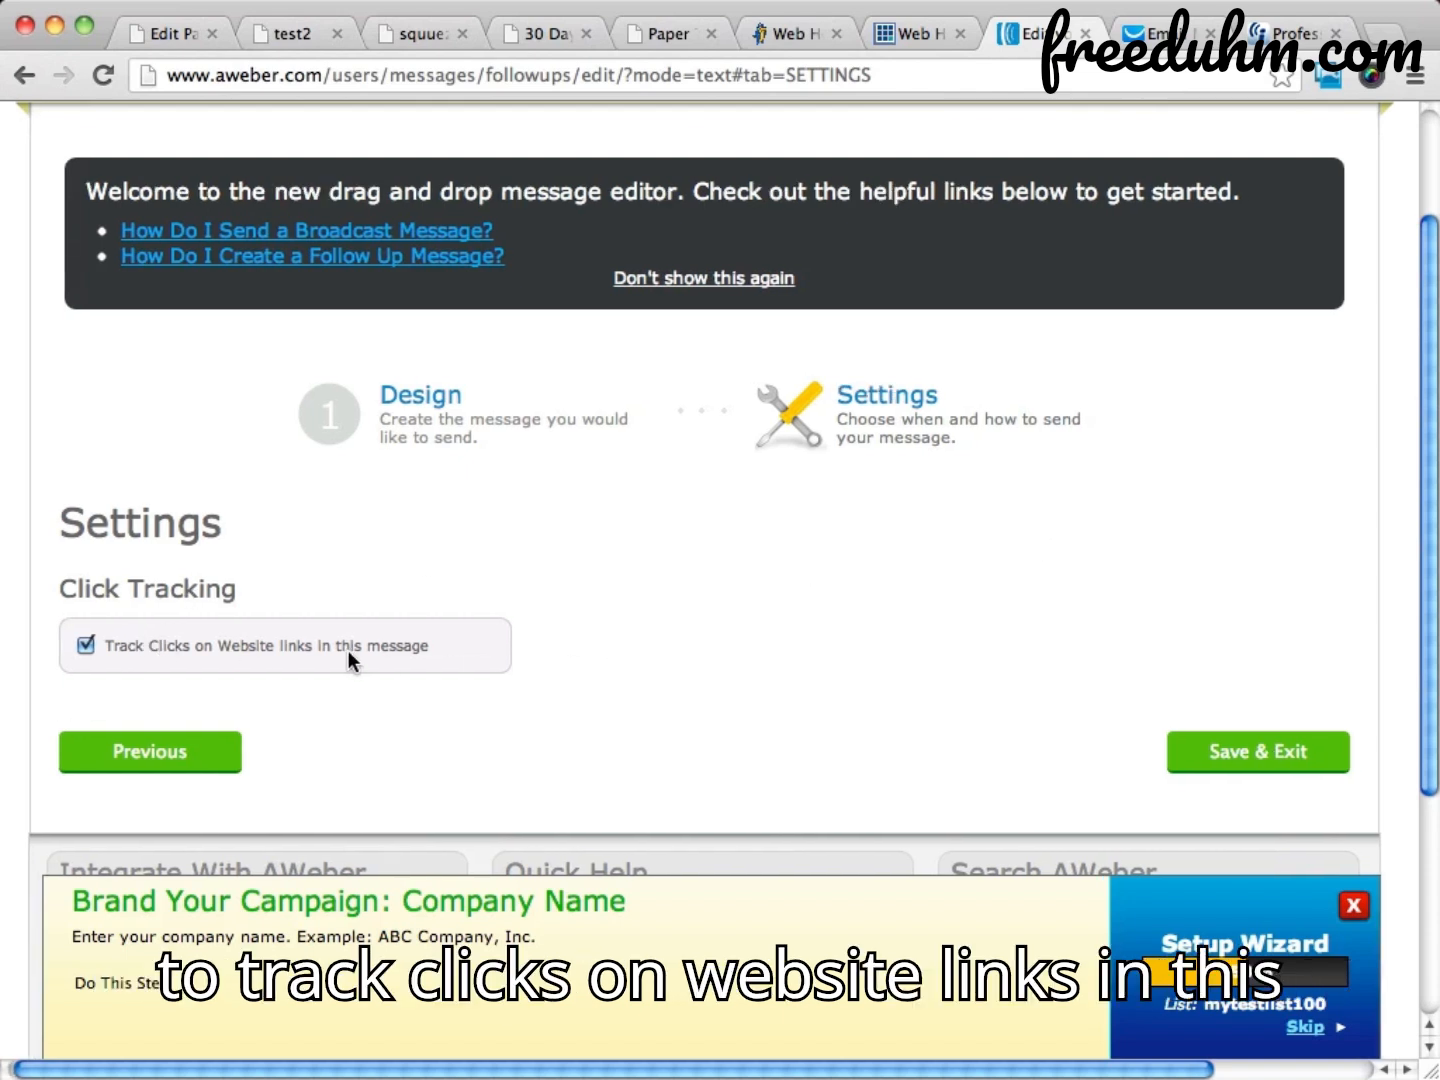
left_click(1257, 758)
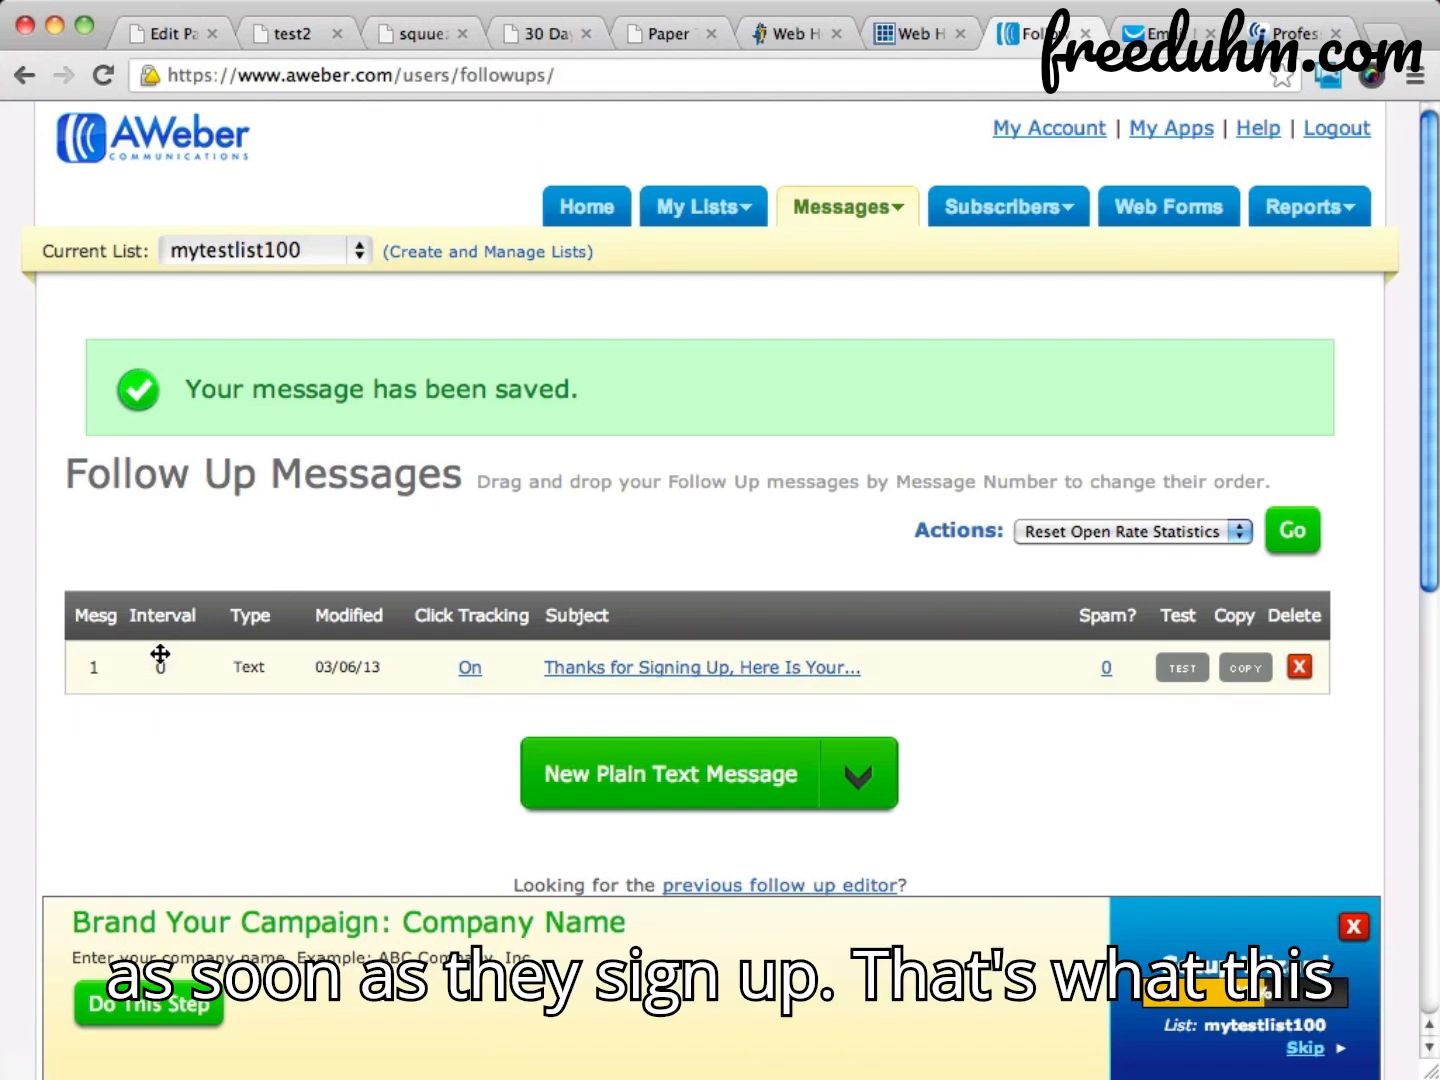
Create another plain text follow-up message for the list
left_click(853, 774)
scroll(971, 779, "down", 5)
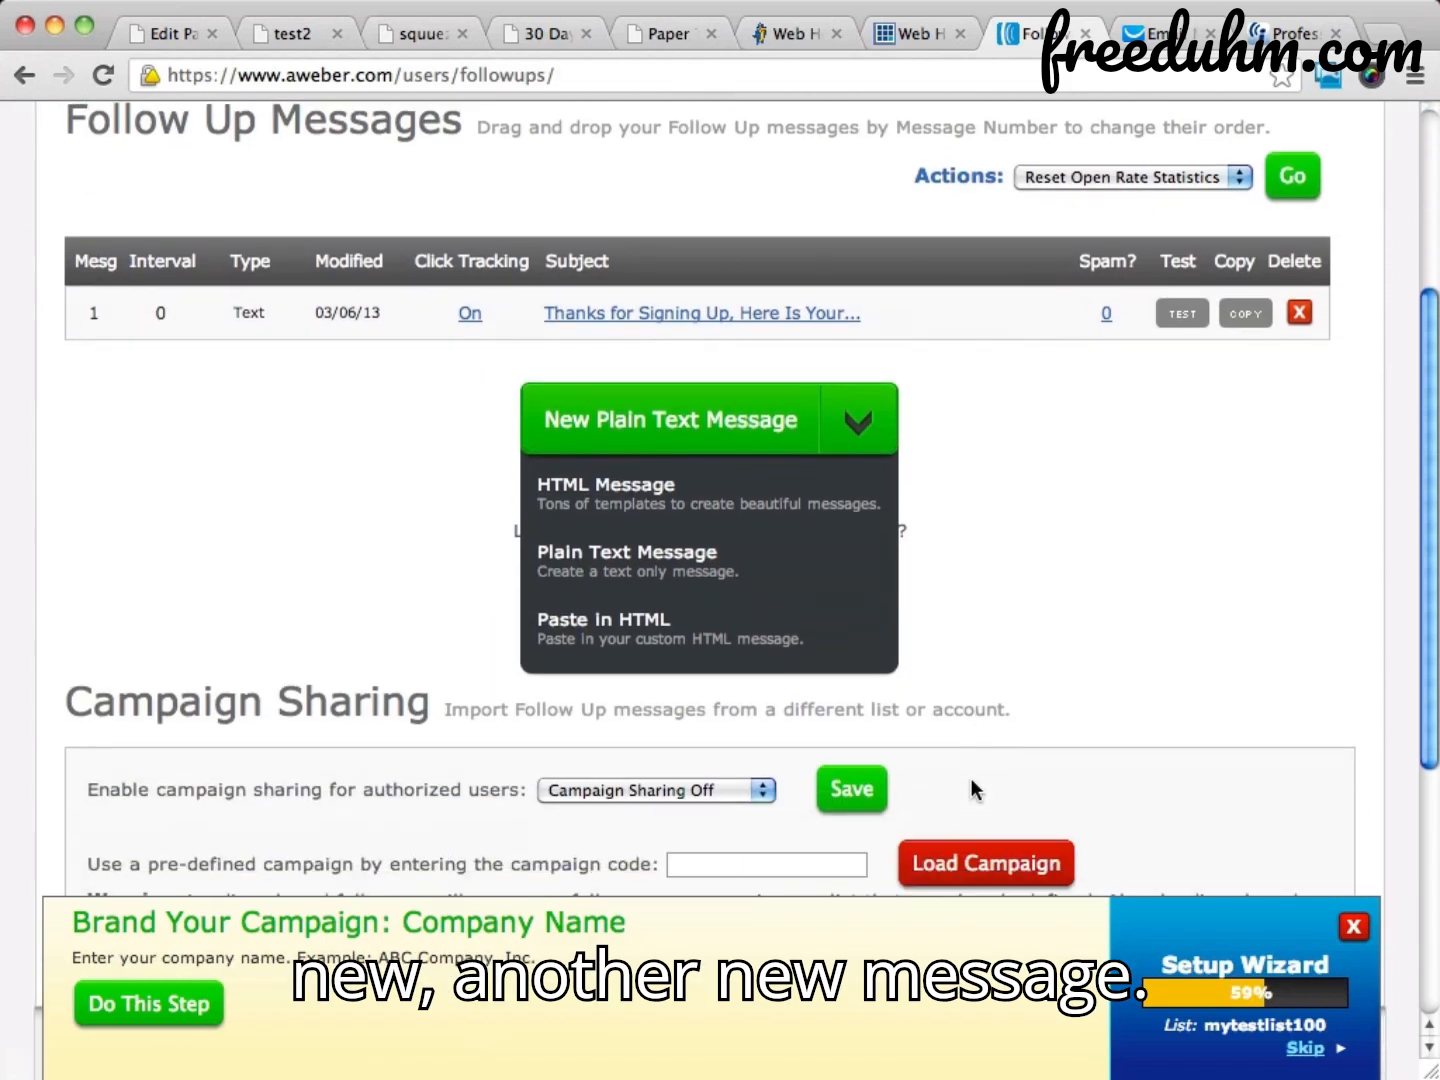
left_click(680, 572)
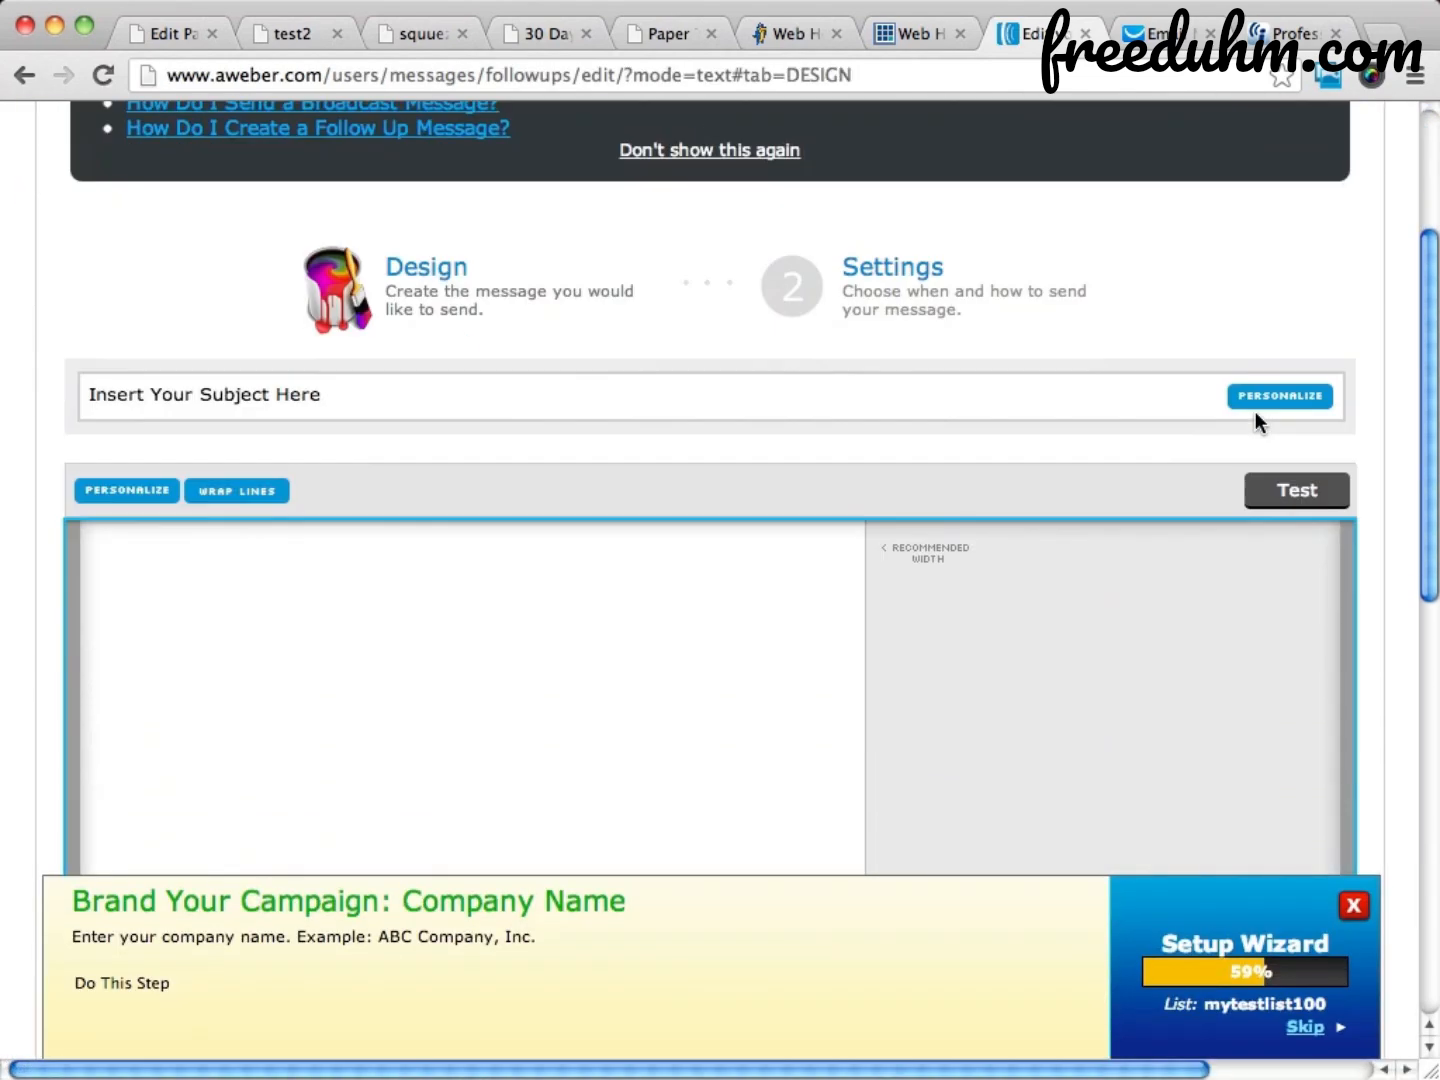
scroll(1256, 412, "down", 10)
scroll(1256, 413, "up", 8)
scroll(1255, 416, "up", 2)
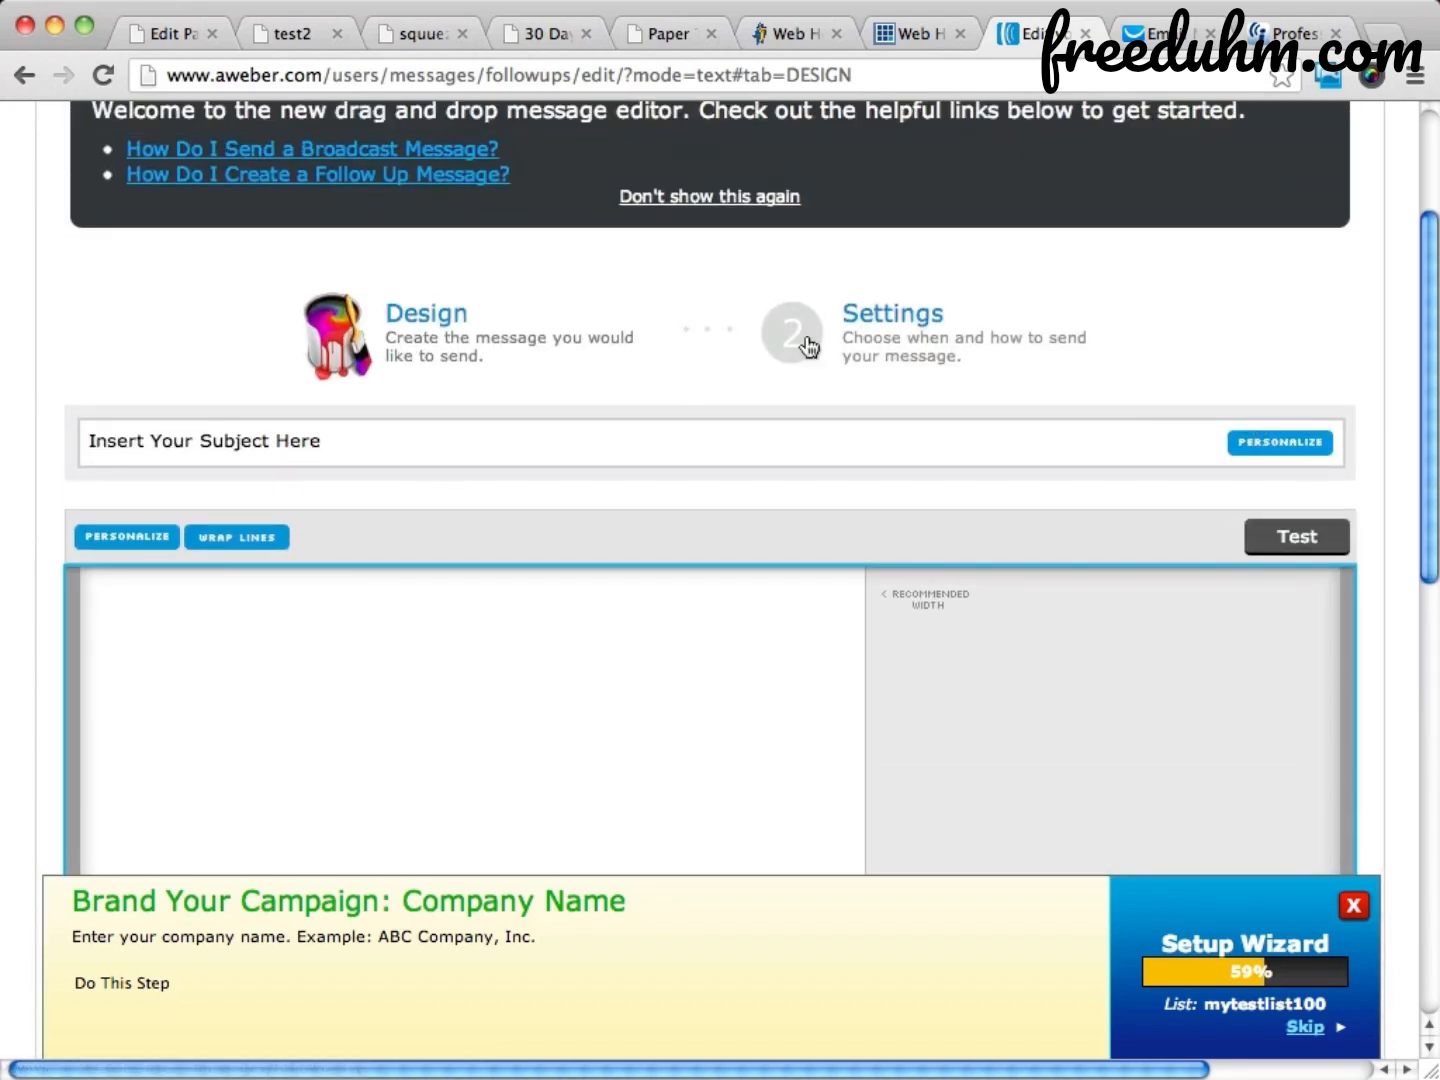
scroll(595, 371, "down", 2)
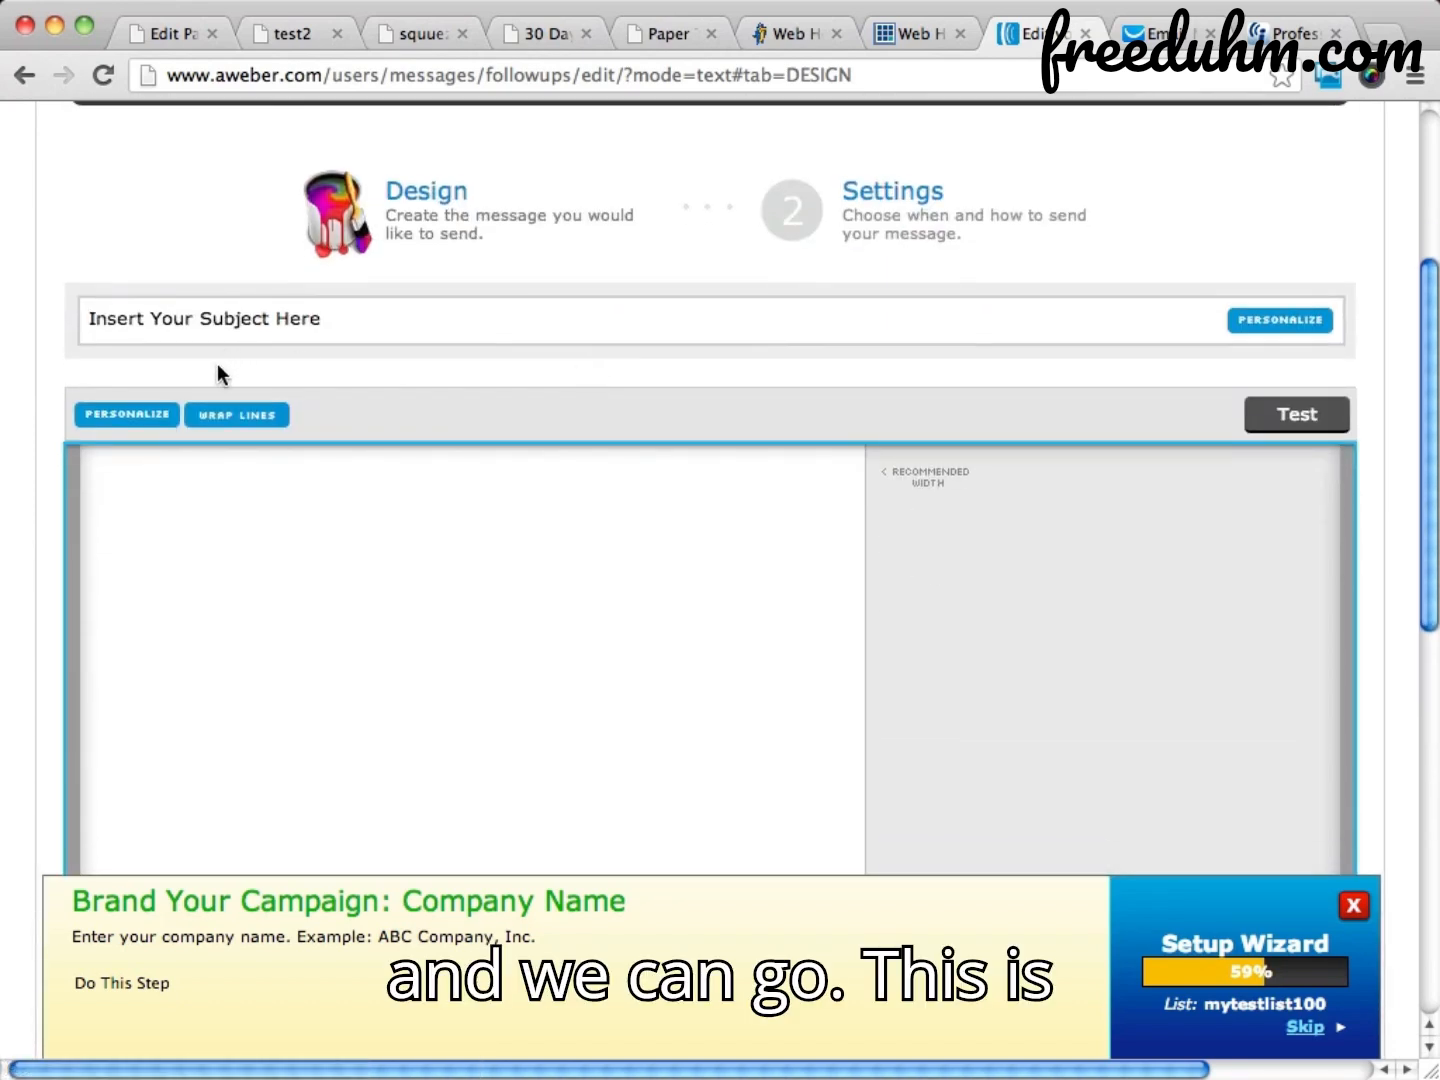
Enter "This is a secon email" as the subject of the second follow-up message
left_click(291, 319)
type("T")
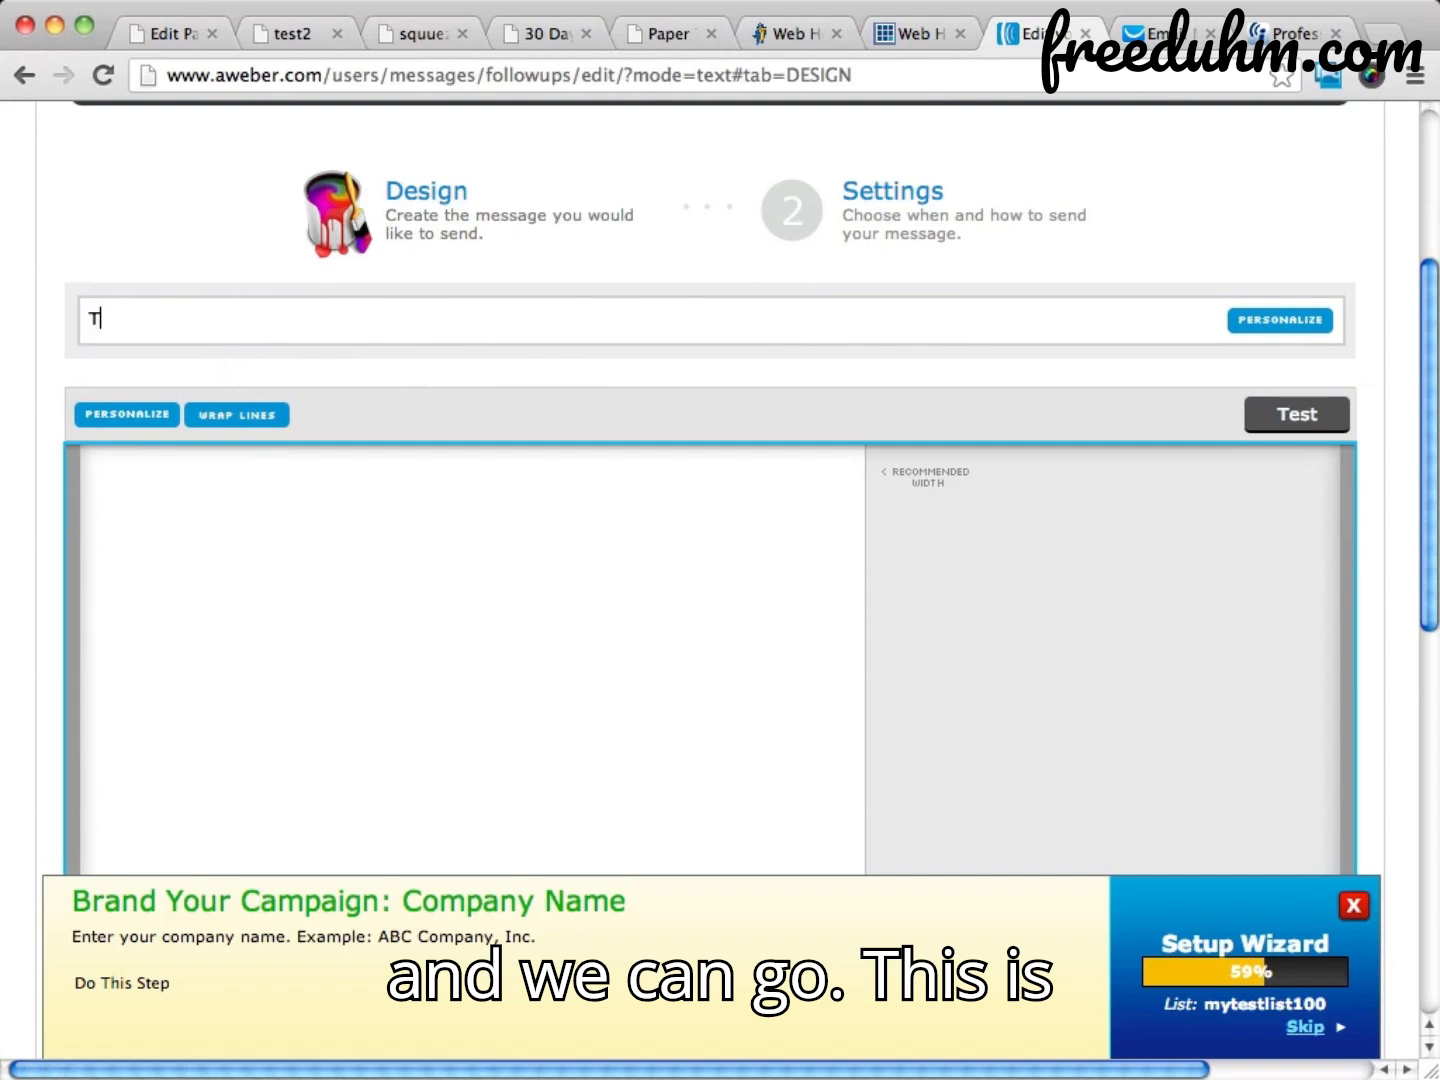
type("his is a secon email")
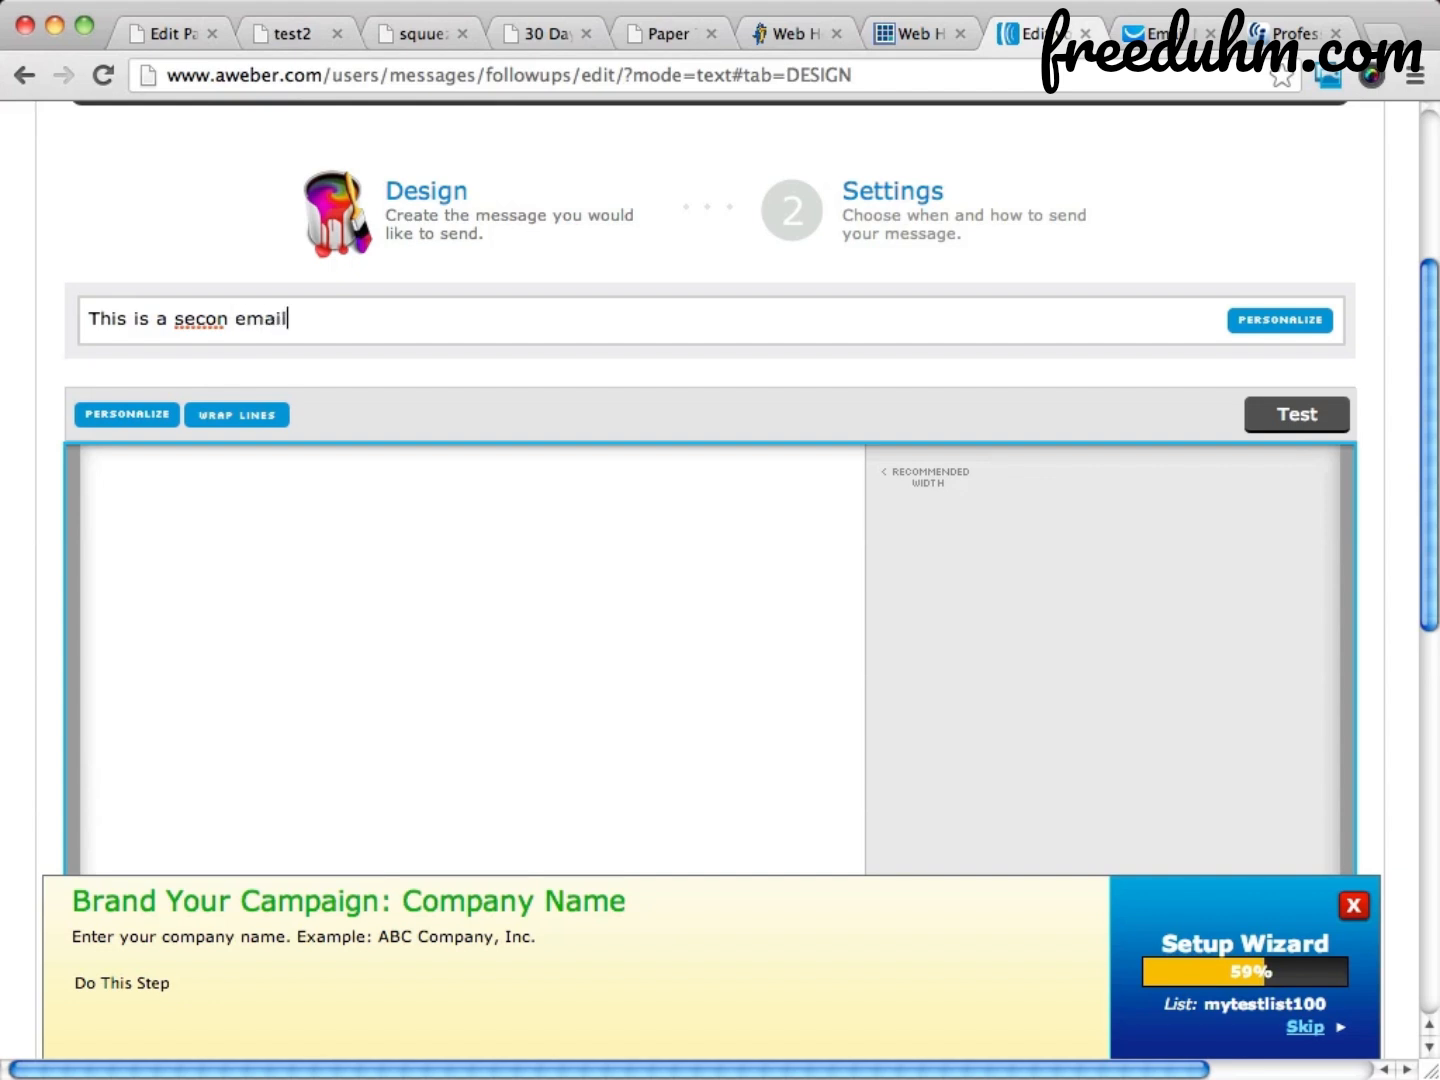
Write "hi again message maybe promote your oto or just welcome them to your list and tell about yourself" in the body and wrap its lines
type("hi again me")
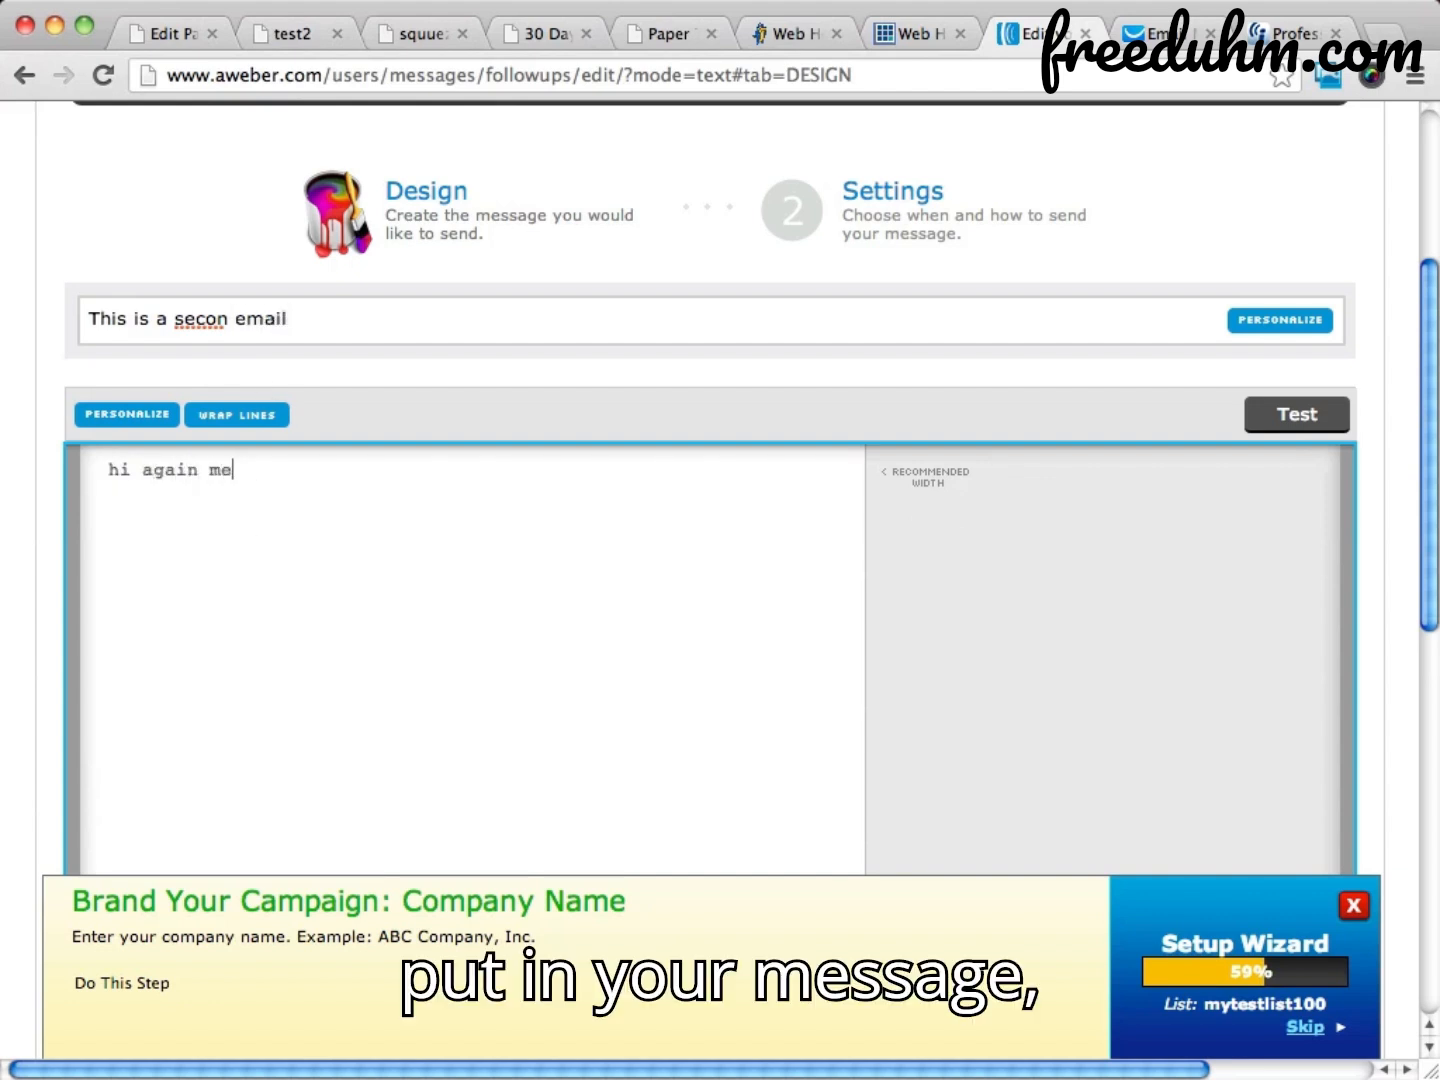
type("ssage ma")
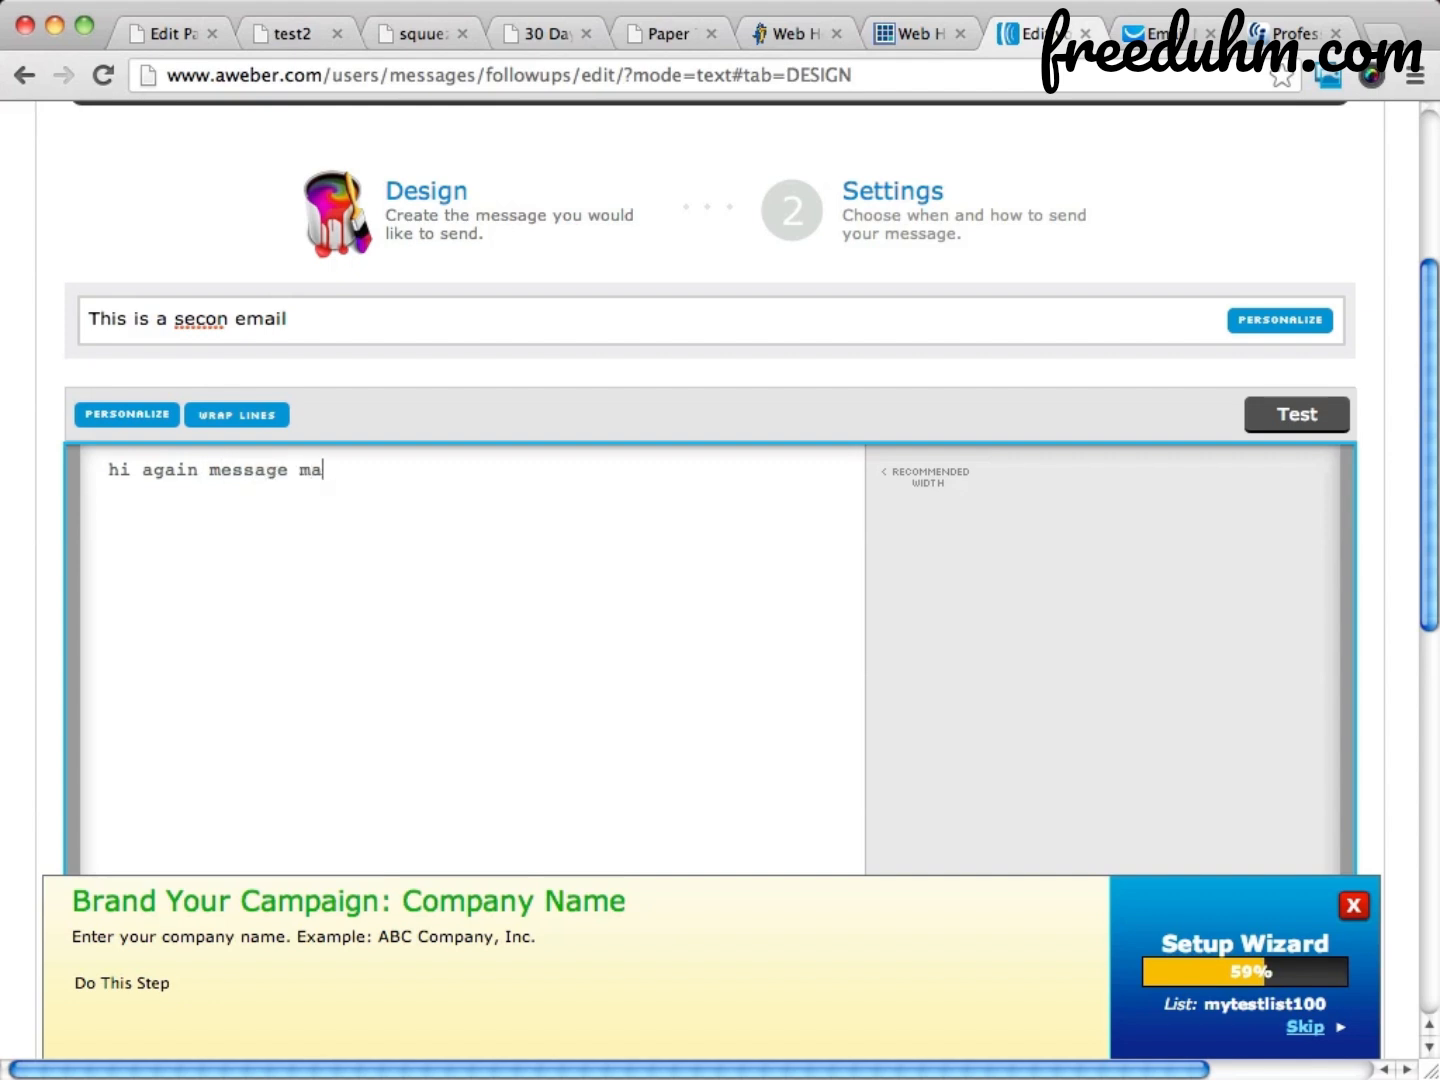
type("ybe promote your ot")
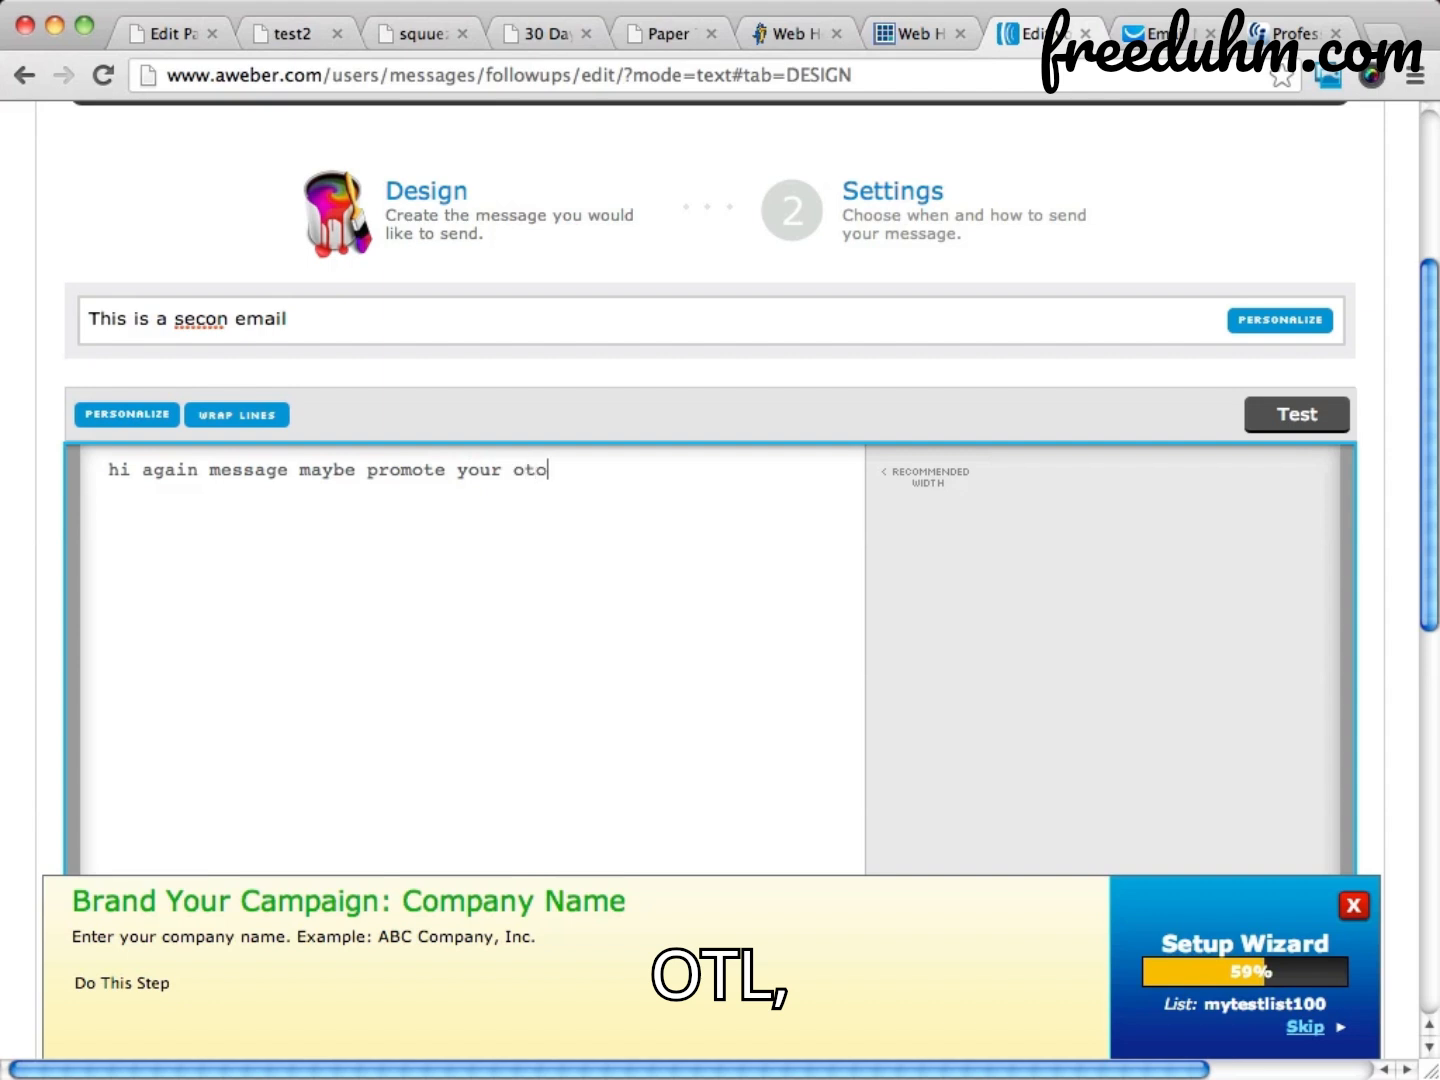
type("o")
type(" or just welco")
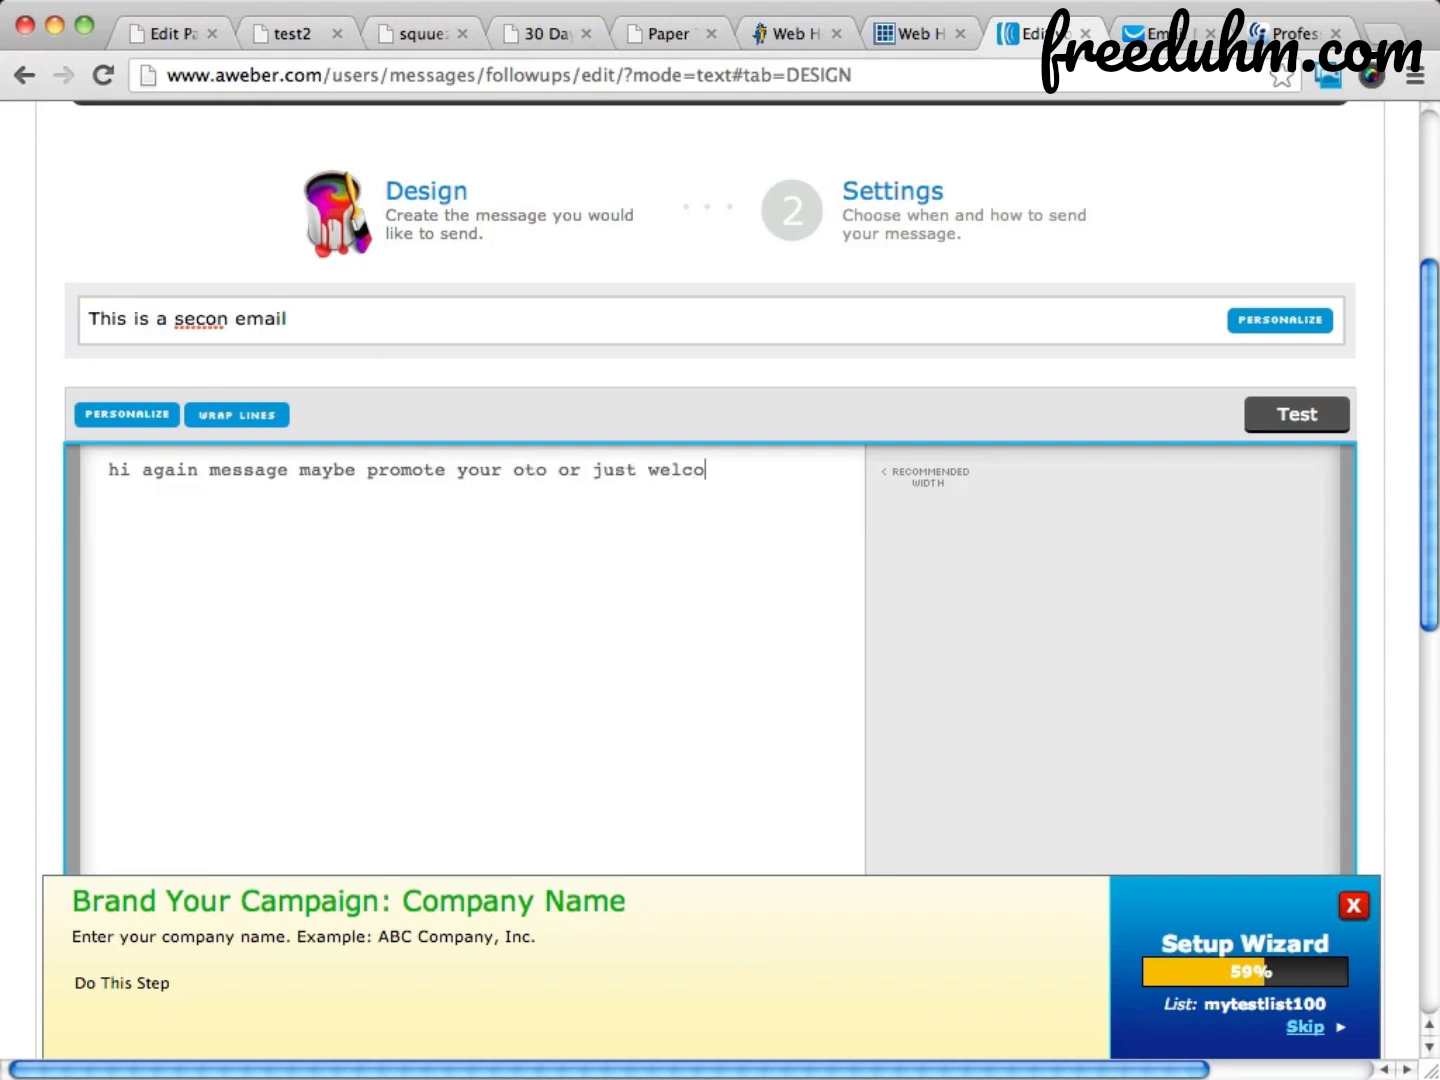
type("me them to your list and t")
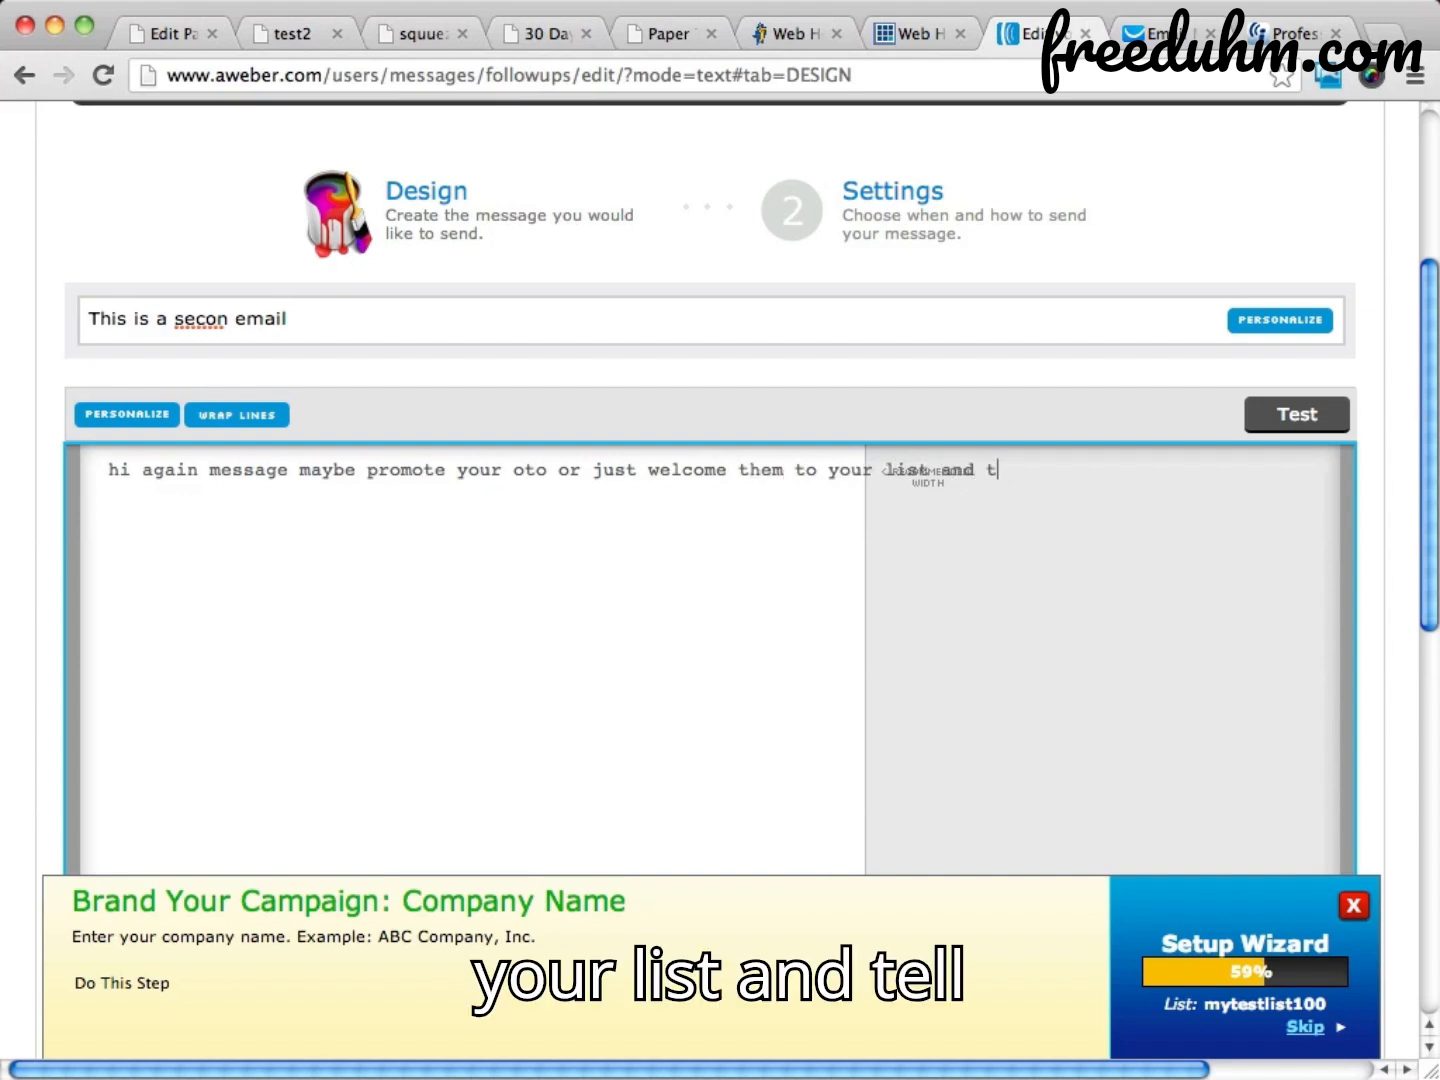
type("ell about yourself")
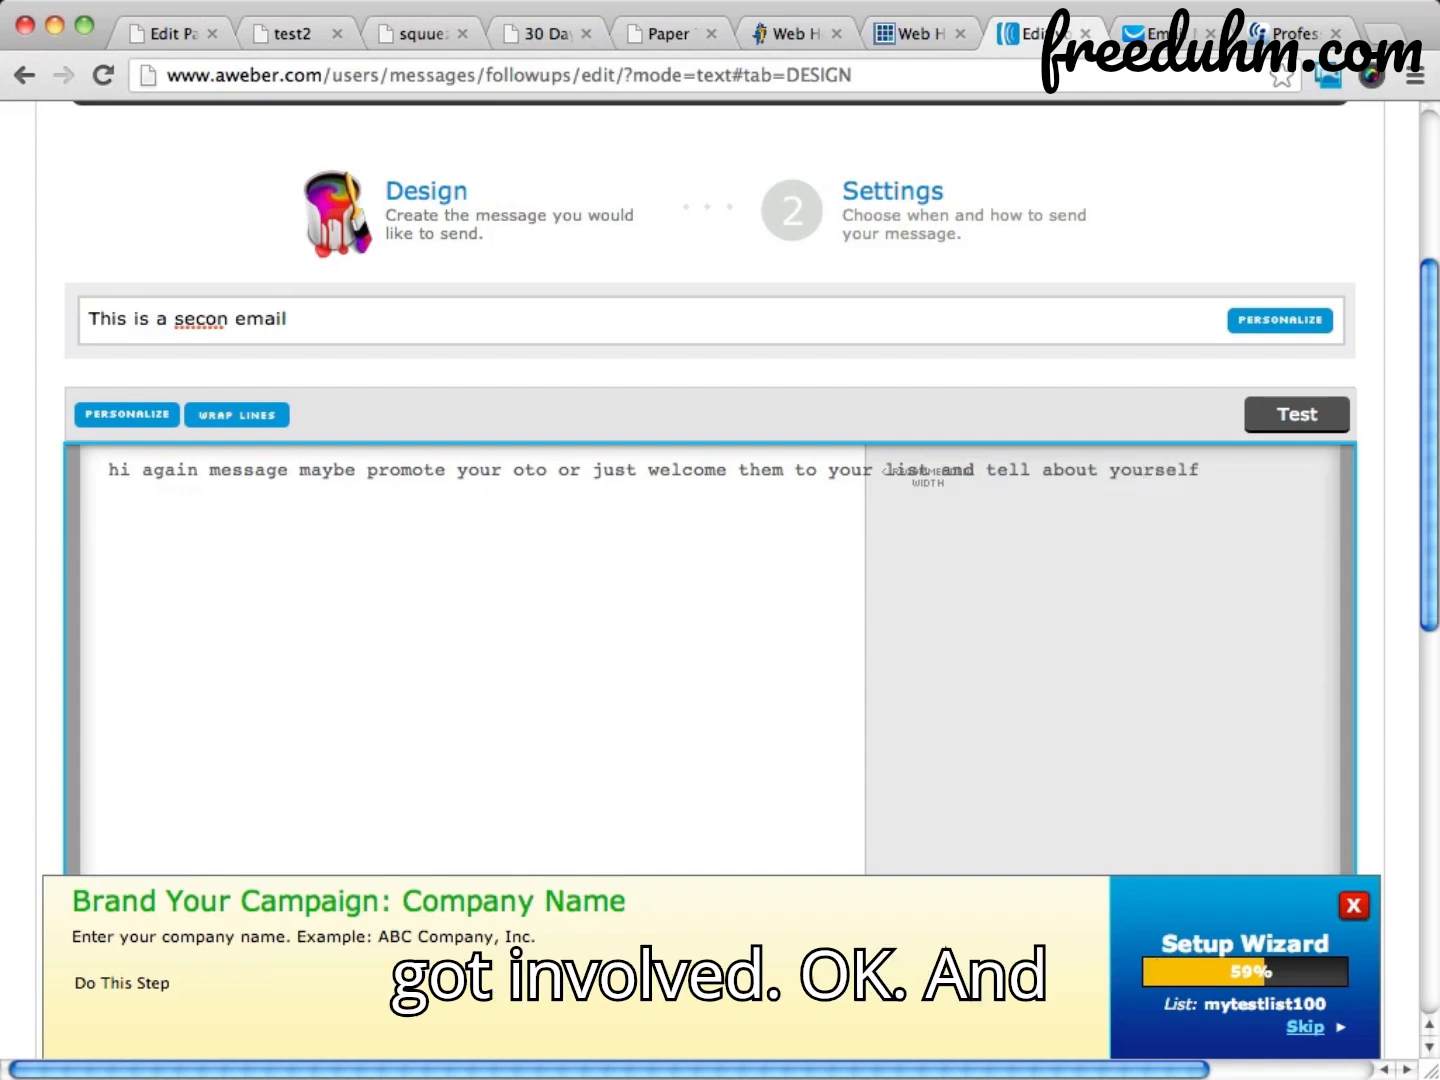
left_click(249, 413)
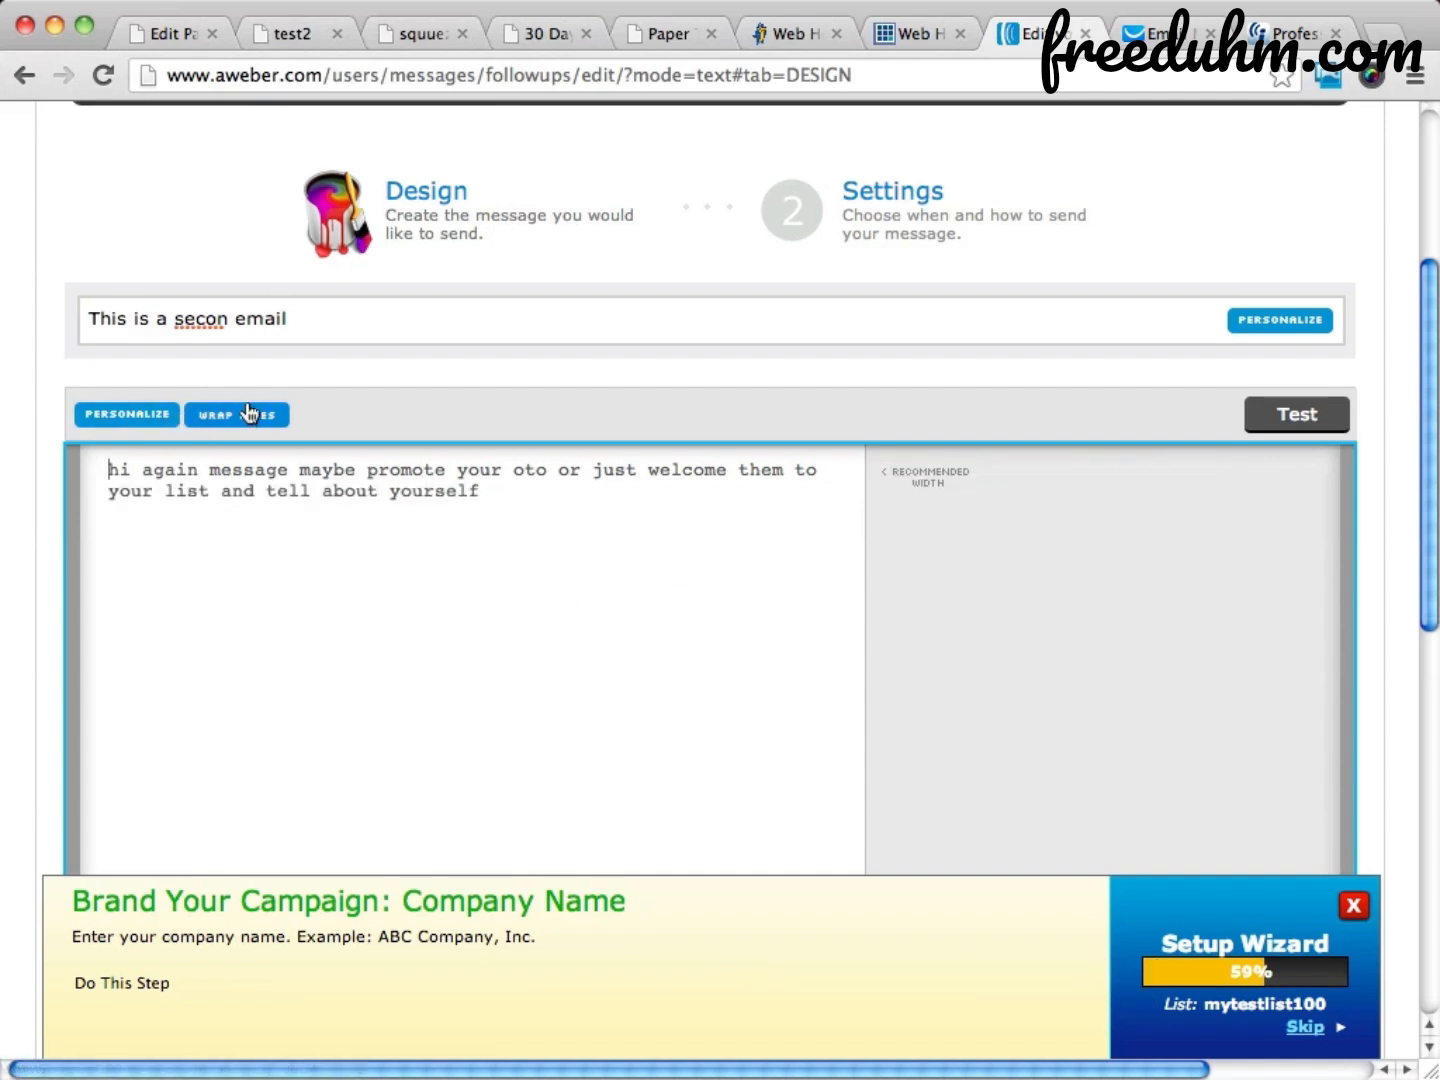
Correct "secon" to "second" in the message subject and continue to the Settings step
left_click(228, 319)
type("d")
scroll(888, 468, "down", 5)
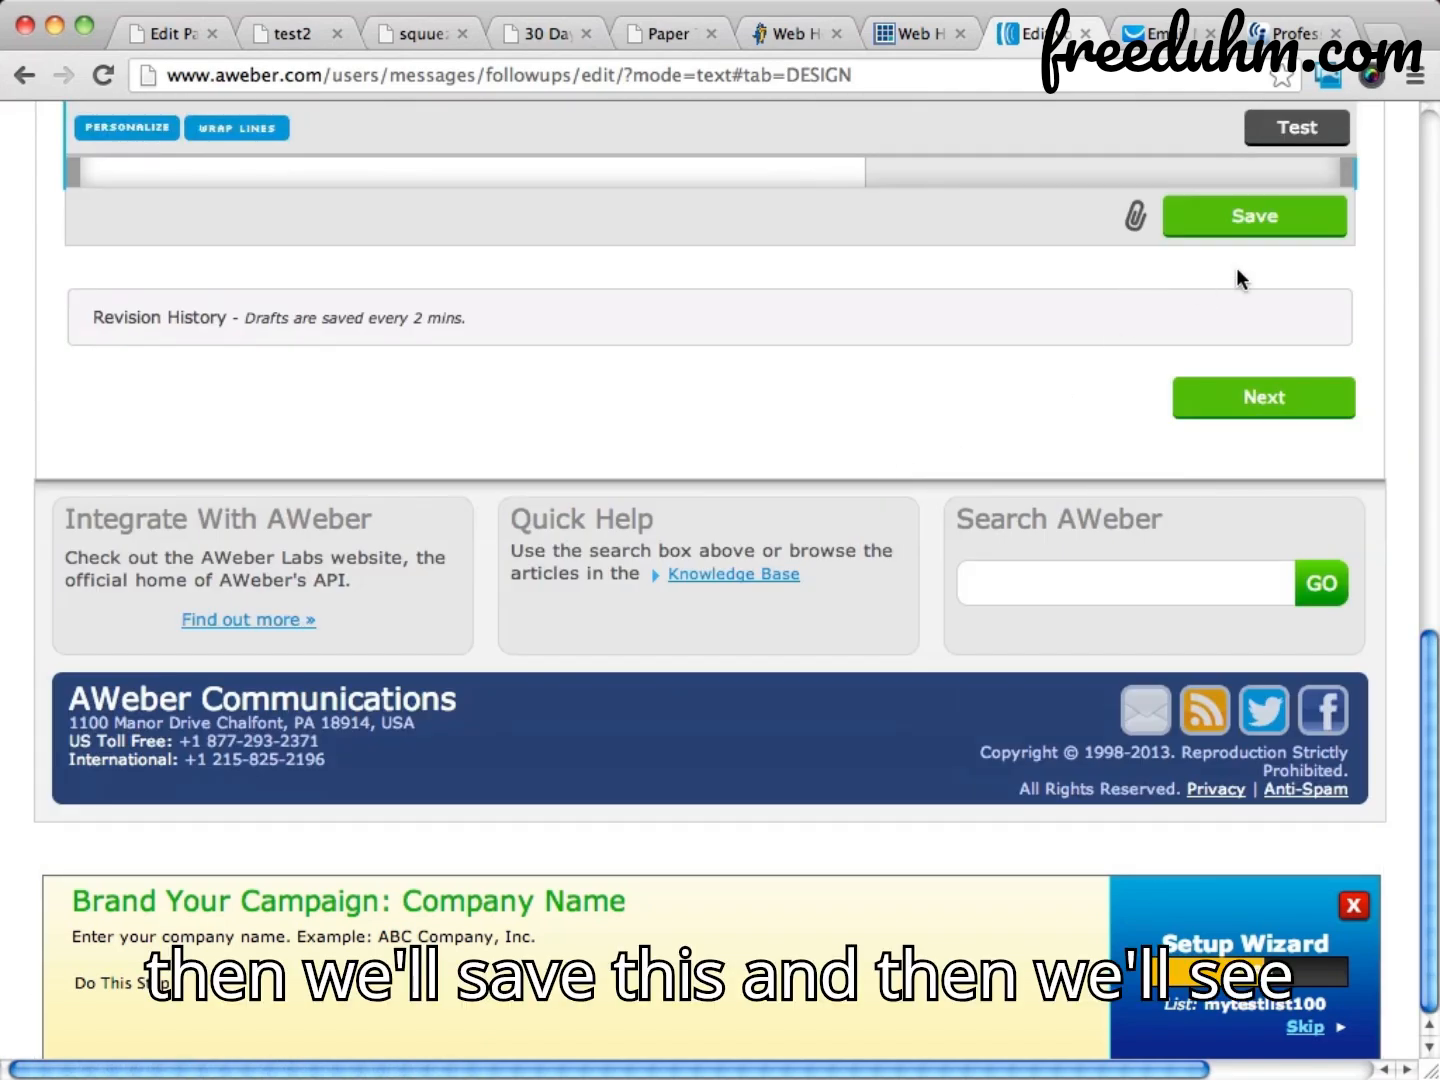
left_click(1237, 396)
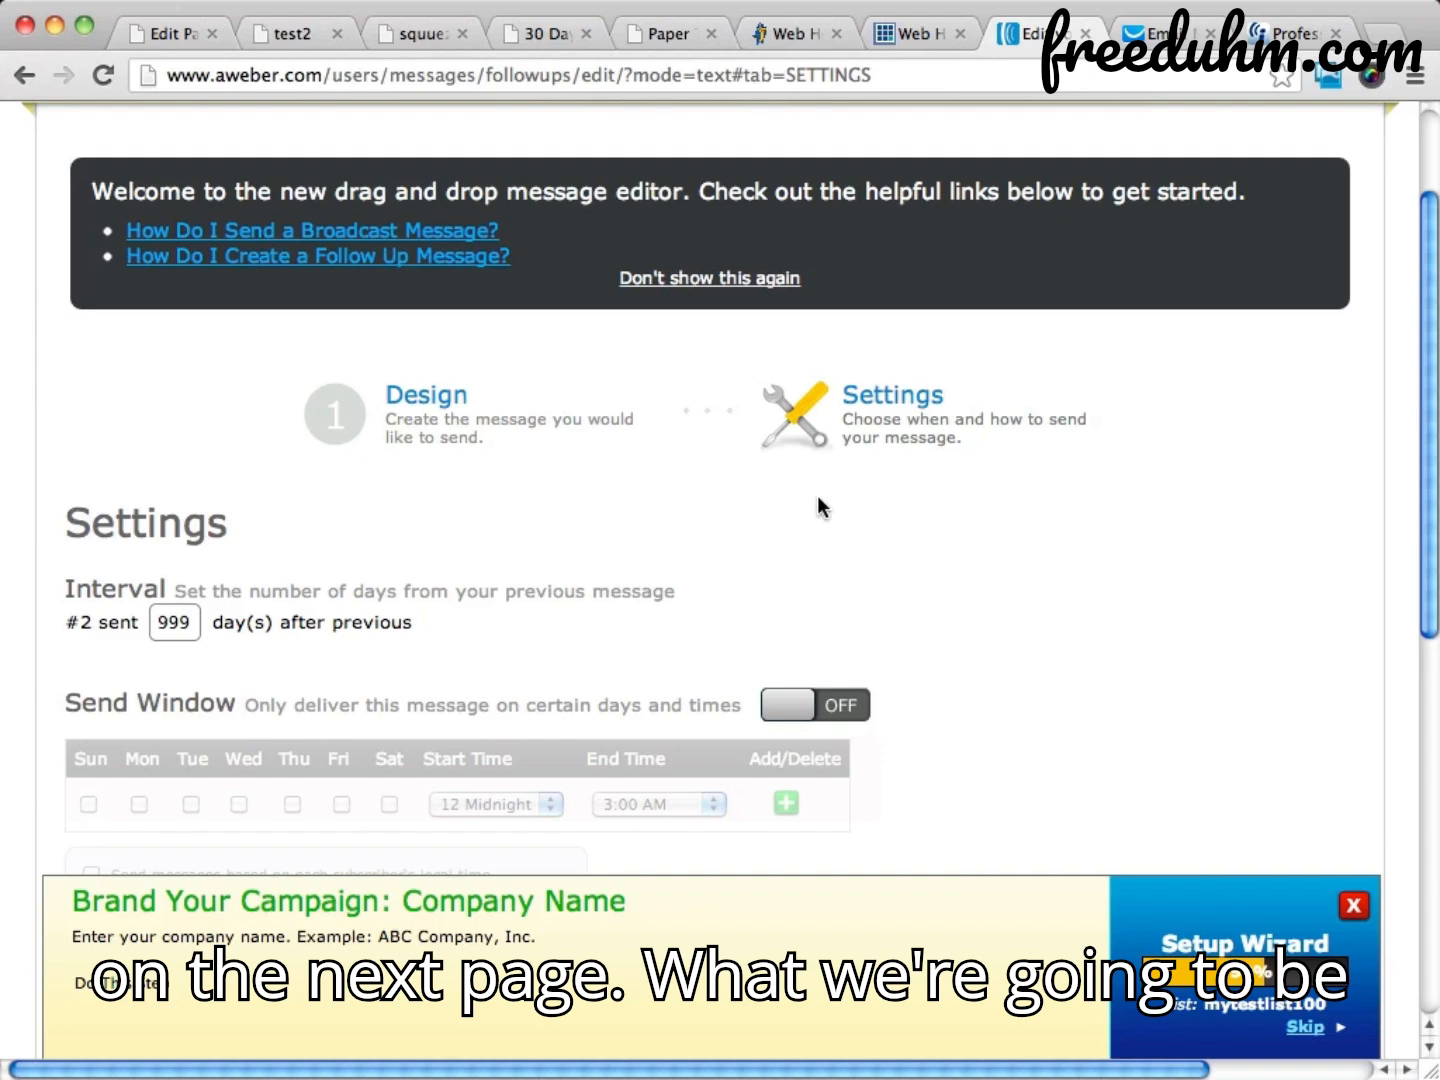
Set the interval of message #2 to 1 day after the previous message
scroll(887, 491, "down", 3)
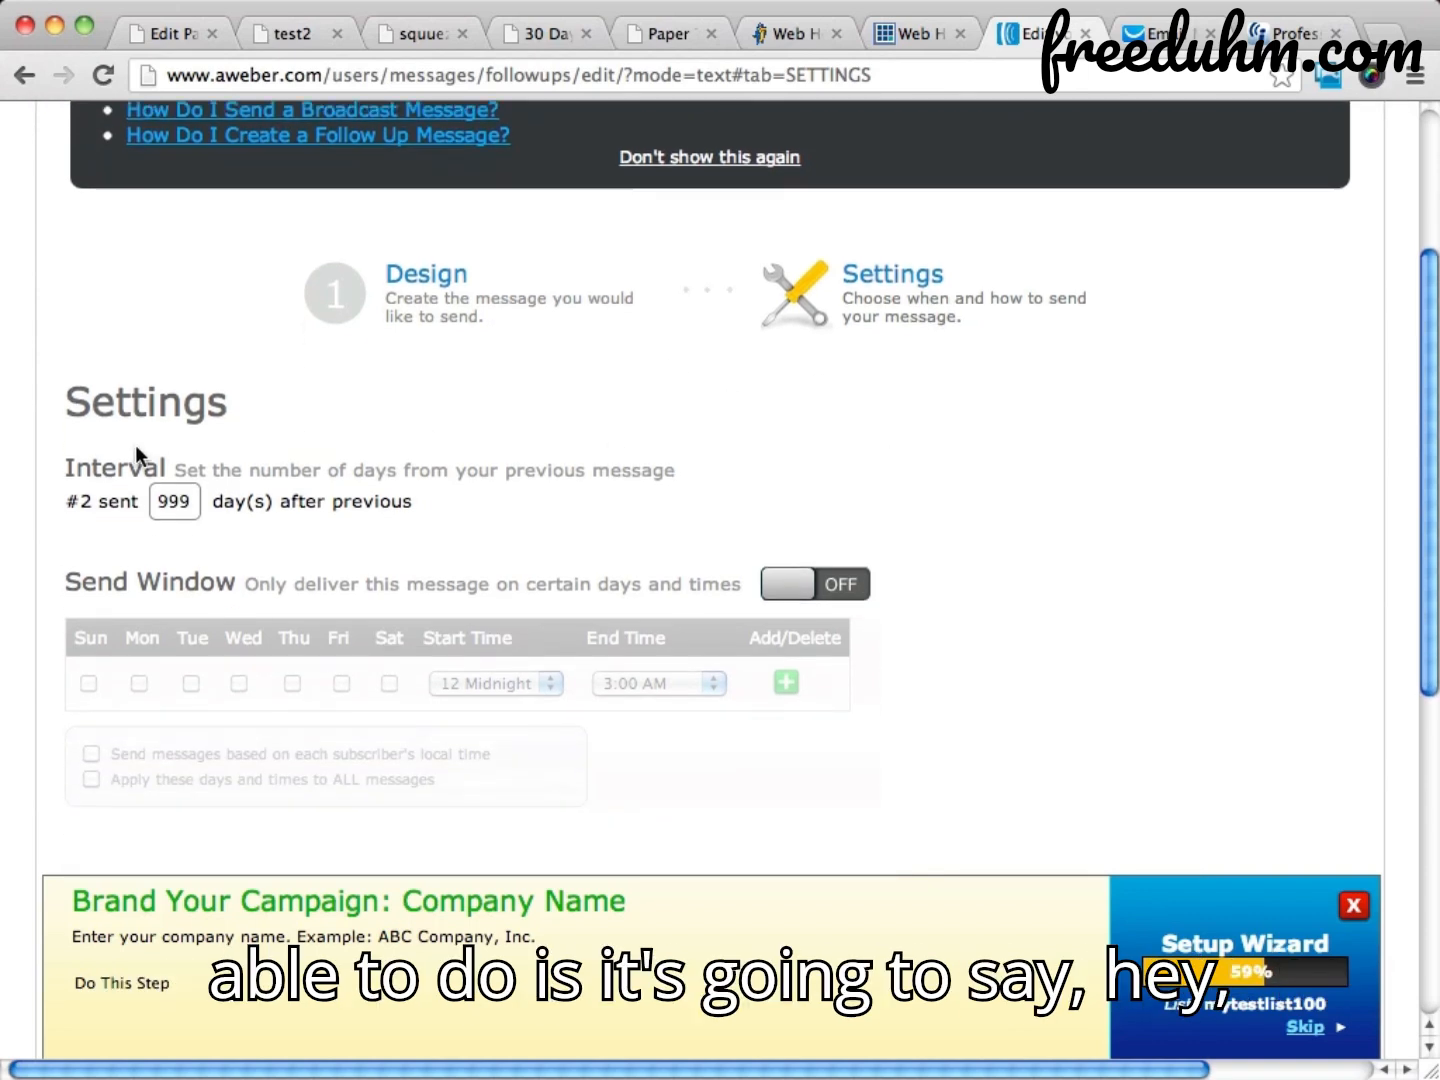
scroll(332, 439, "down", 3)
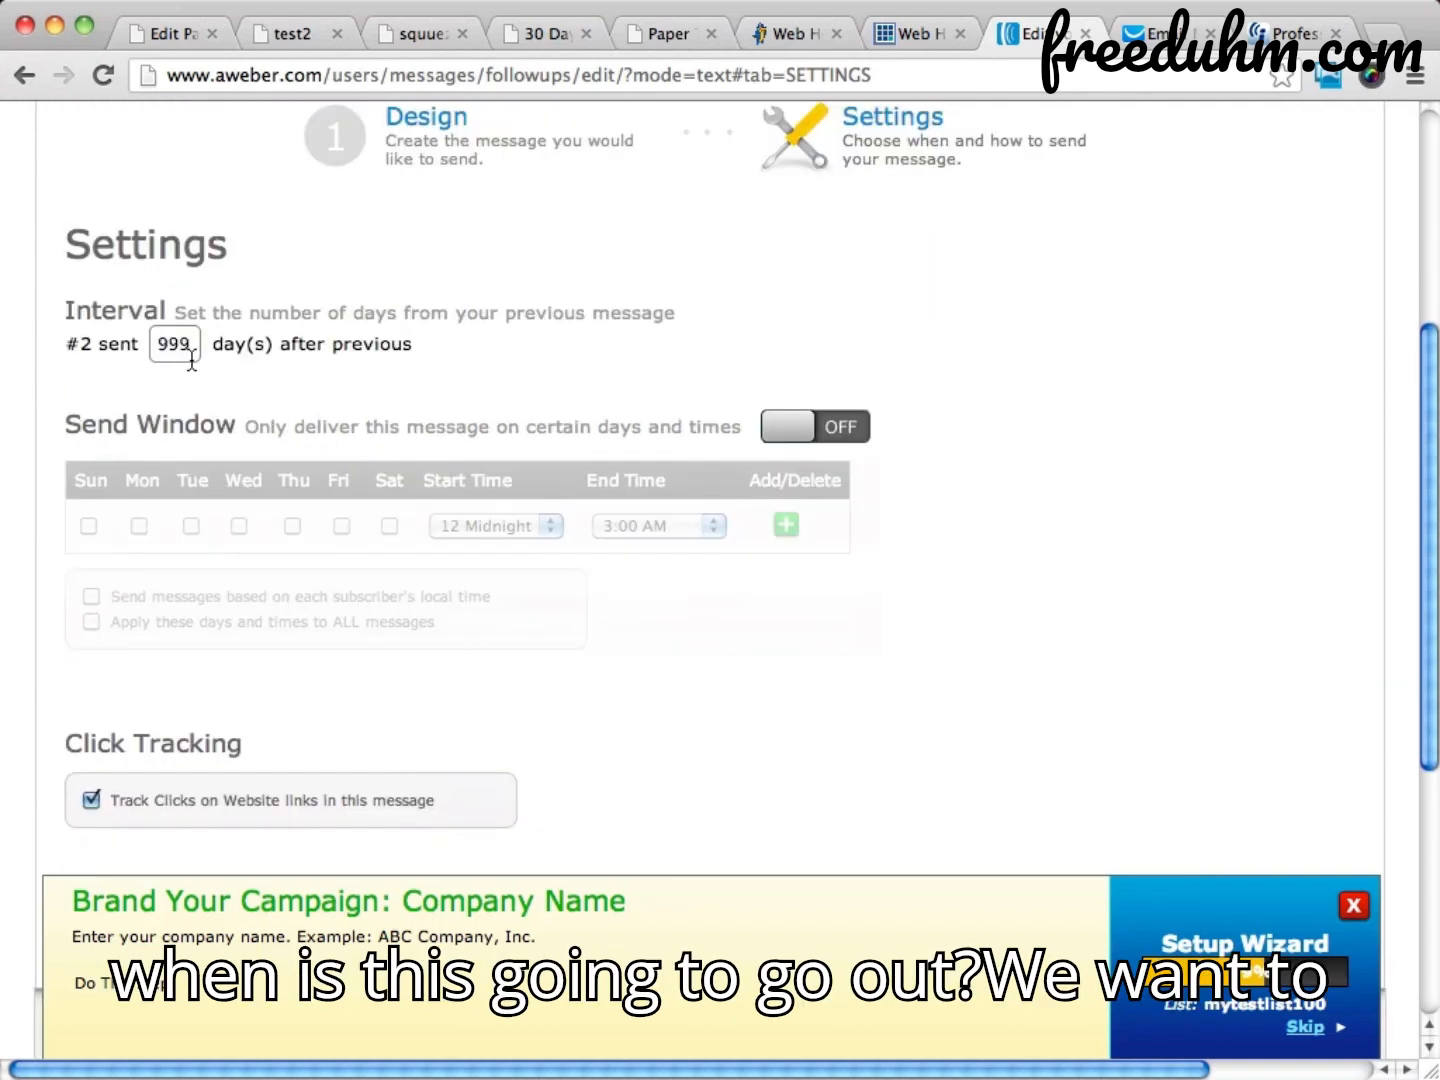
left_click_drag(190, 344, 149, 344)
type("1")
scroll(850, 375, "right", 1)
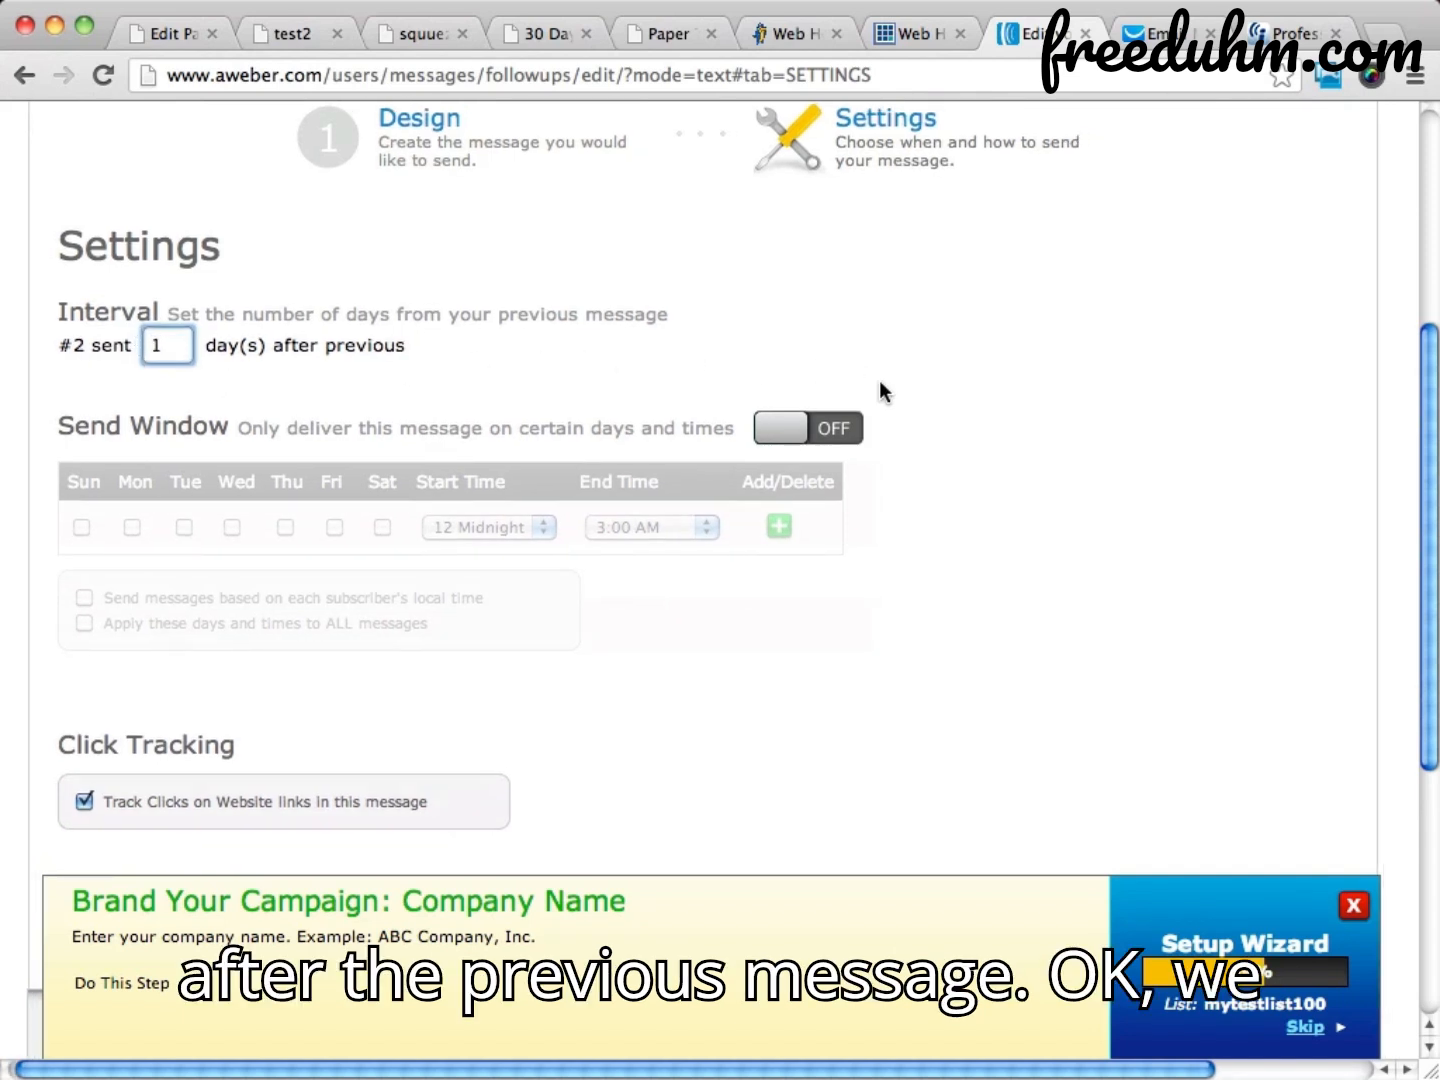
left_click(787, 432)
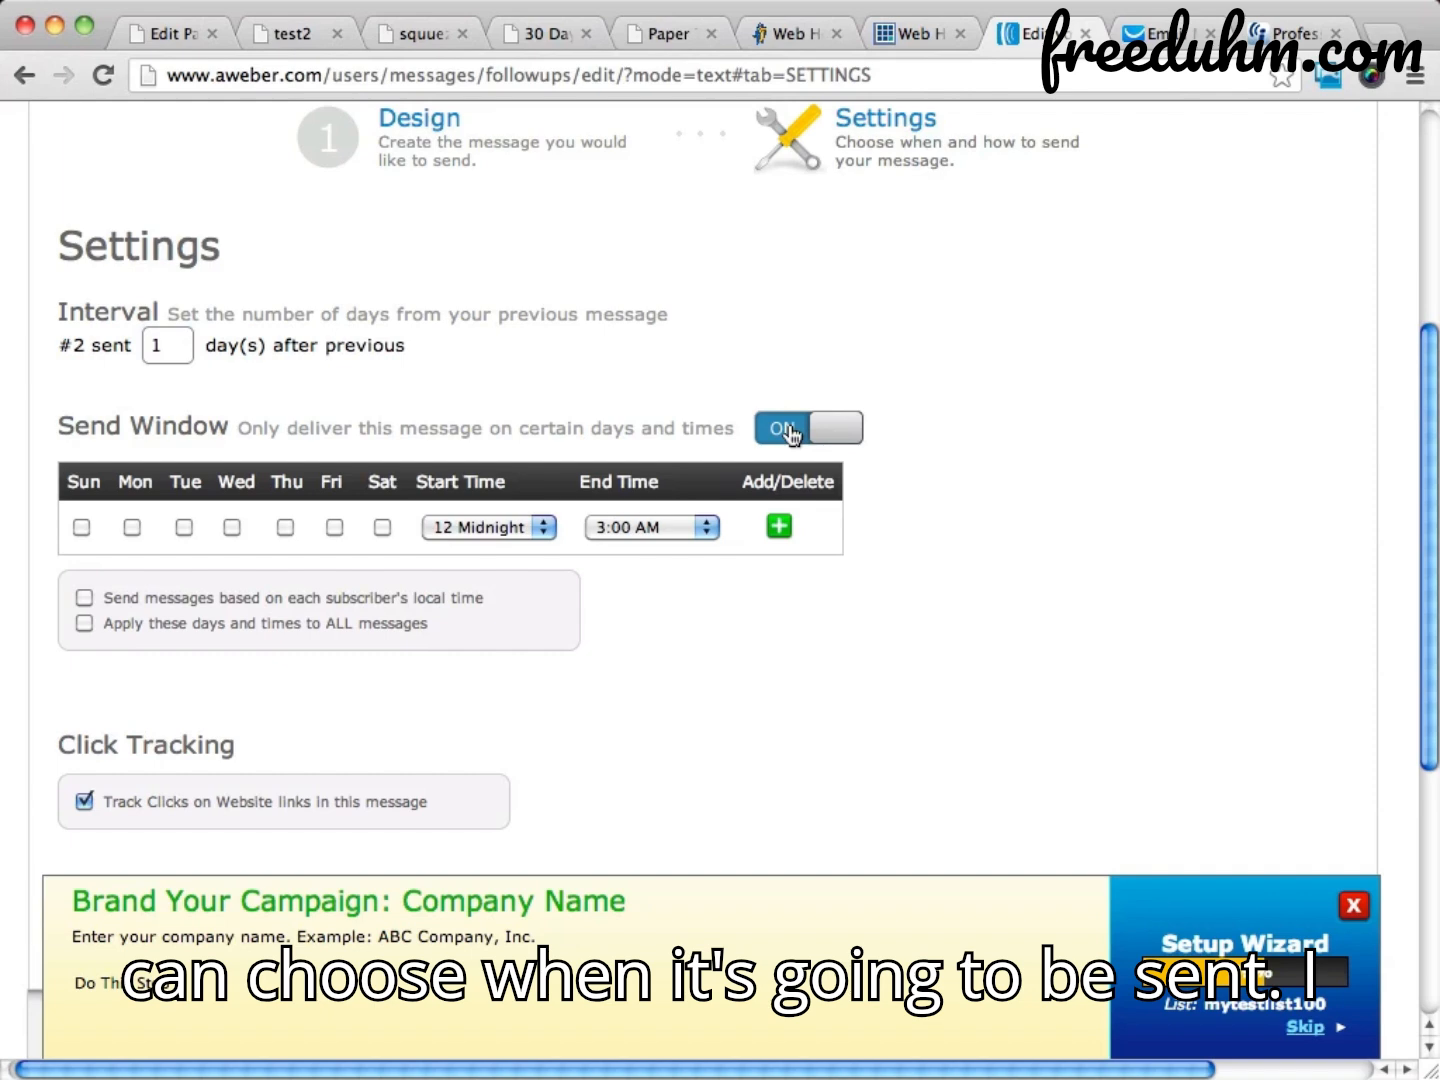
scroll(806, 434, "left", 1)
left_click(822, 434)
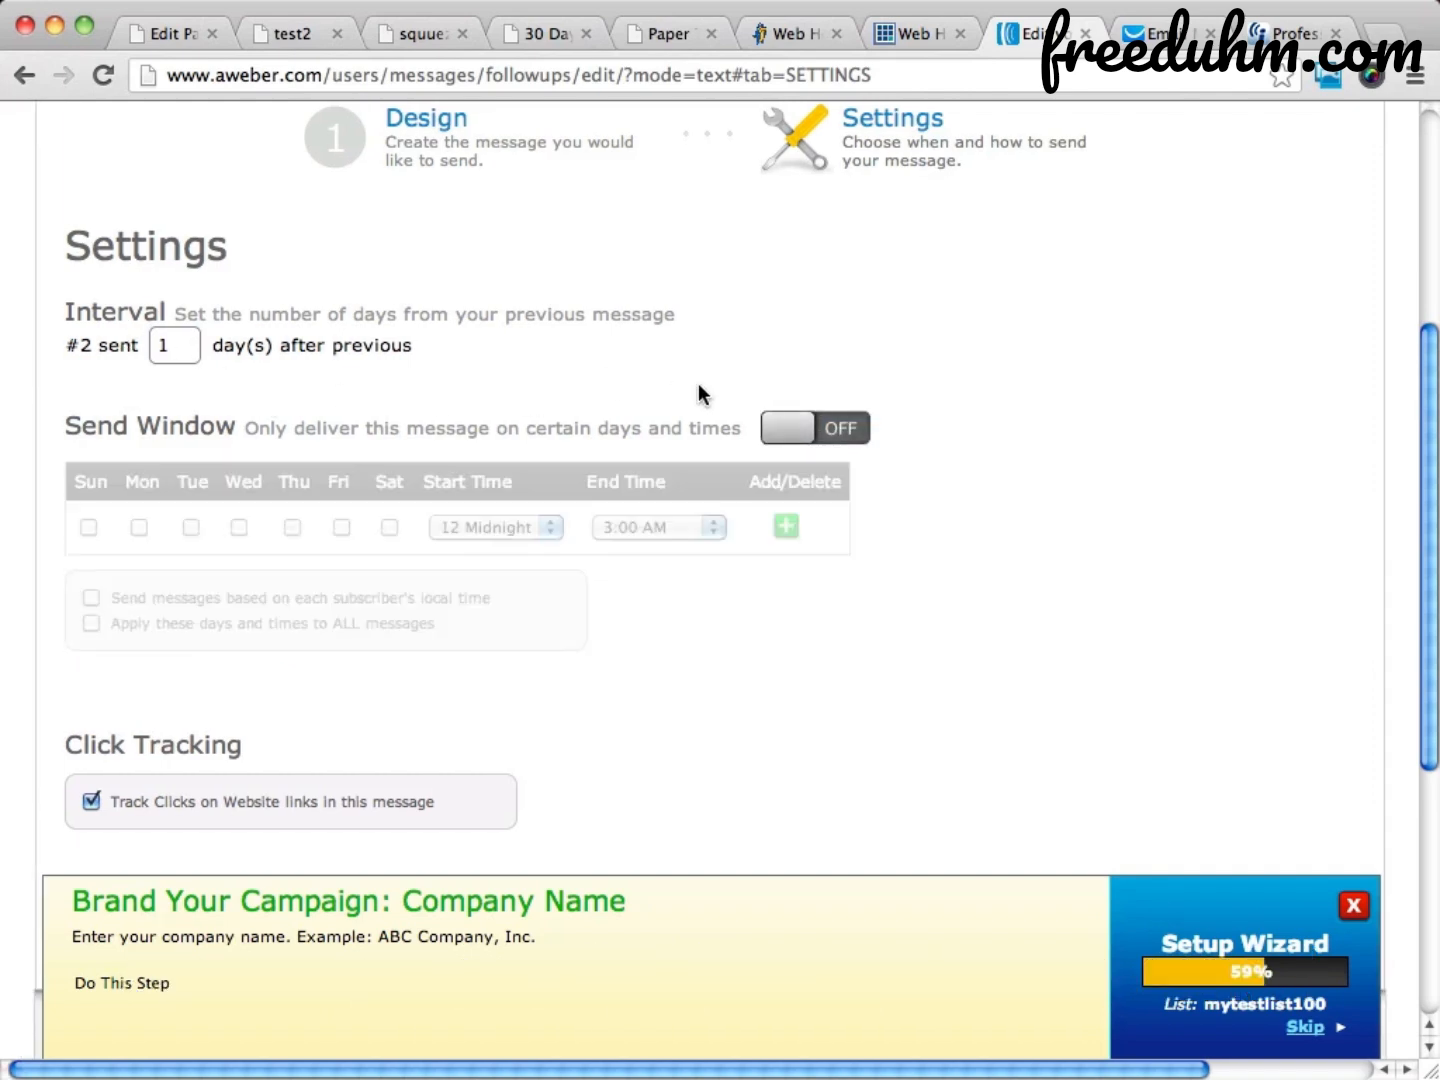
Turn on the Send Window for message #2 and keep 12 Midnight as its start time
scroll(700, 391, "down", 5)
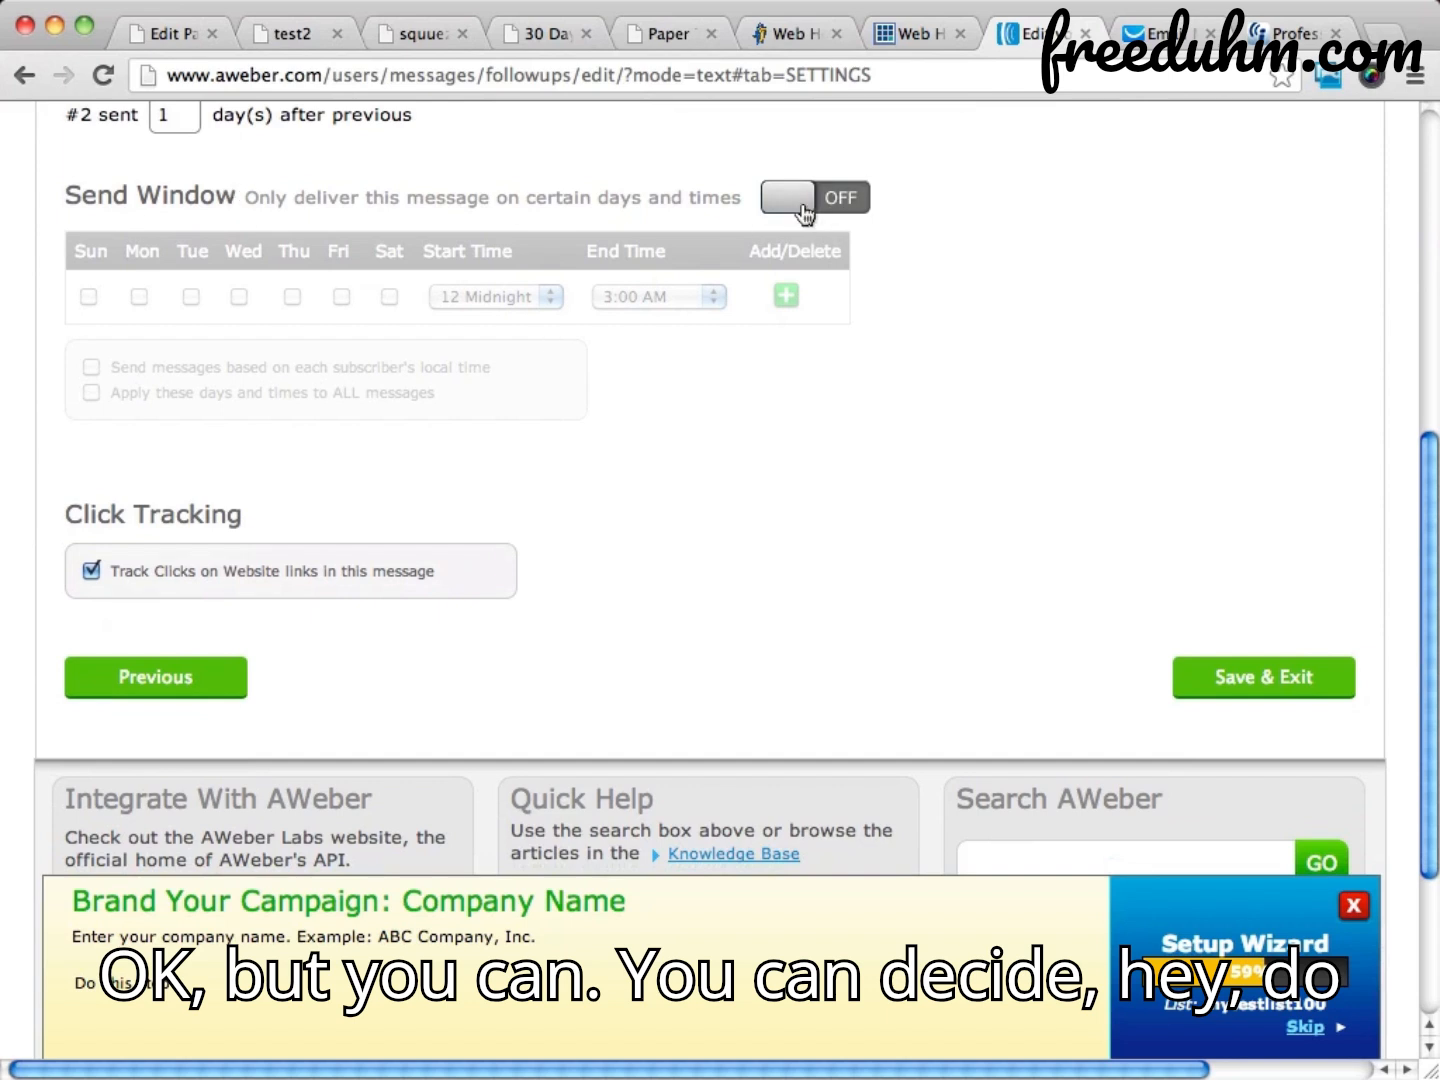
left_click(811, 210)
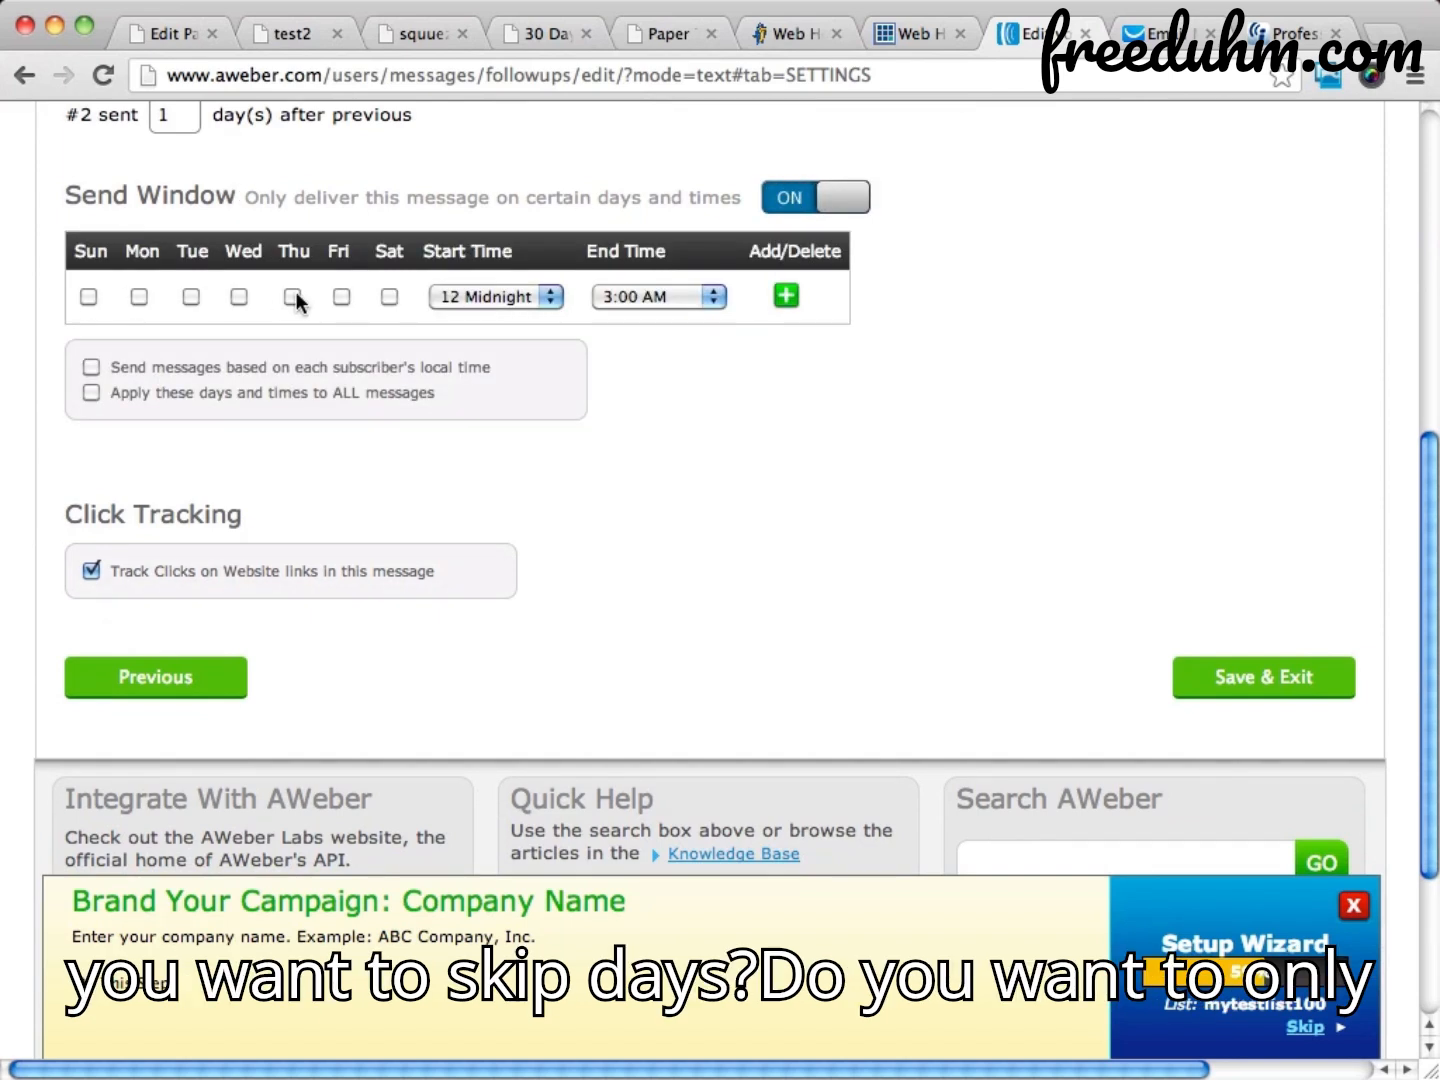
left_click(492, 292)
left_click(515, 297)
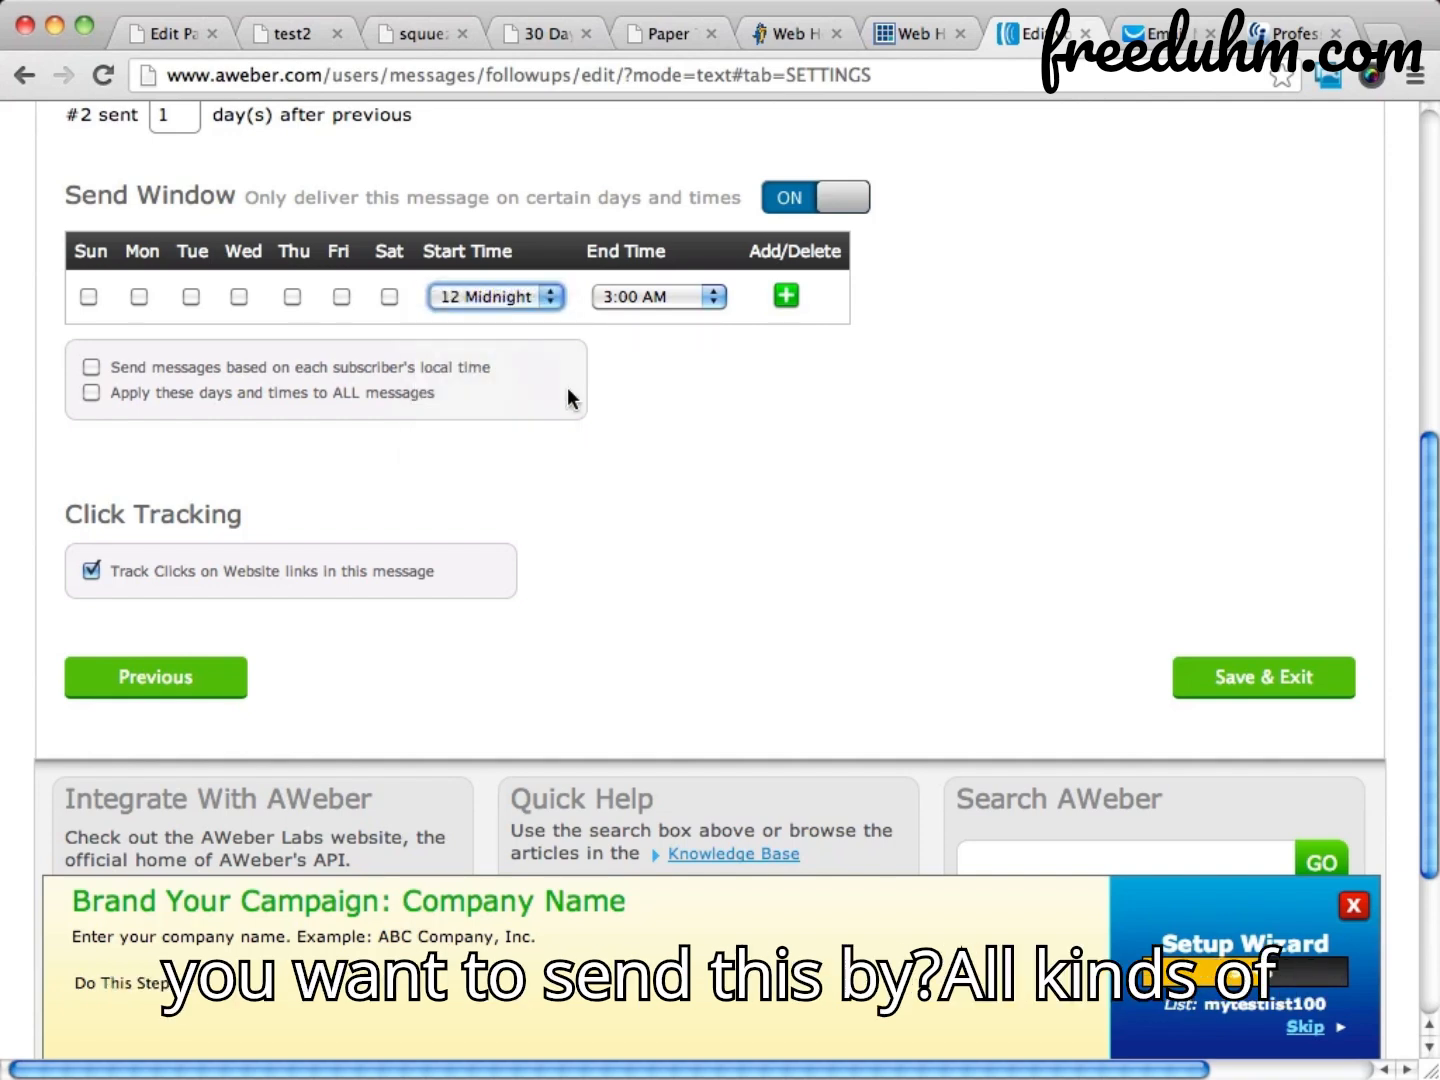
Save the second follow-up message and exit the message editor
scroll(664, 443, "up", 5)
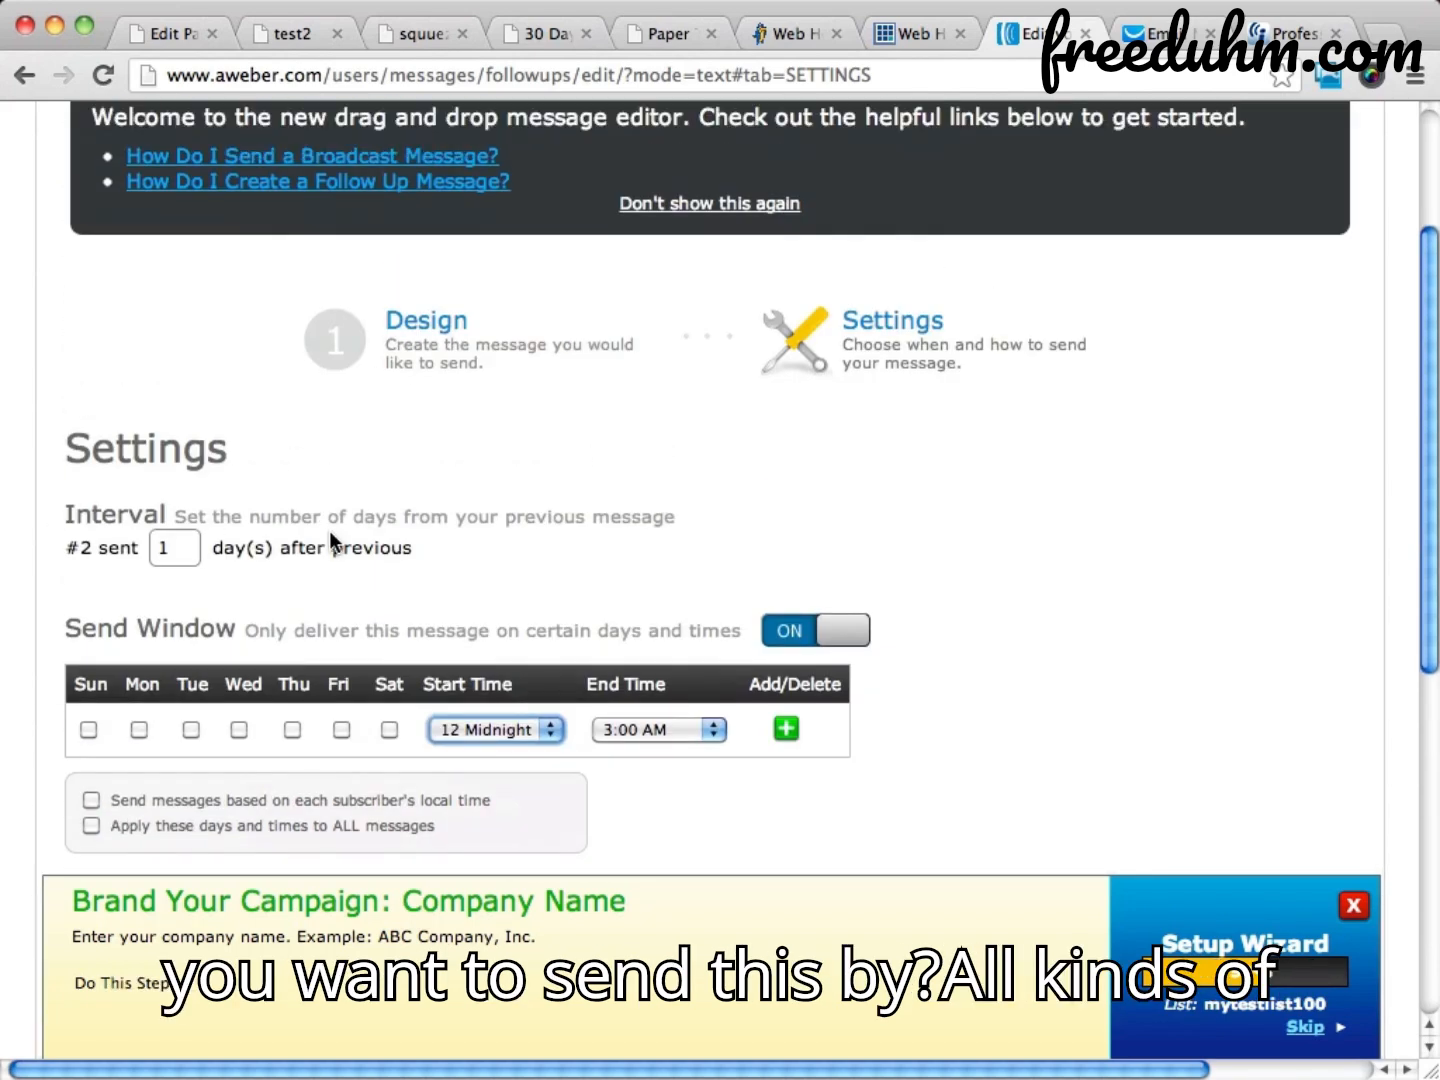
scroll(395, 408, "down", 5)
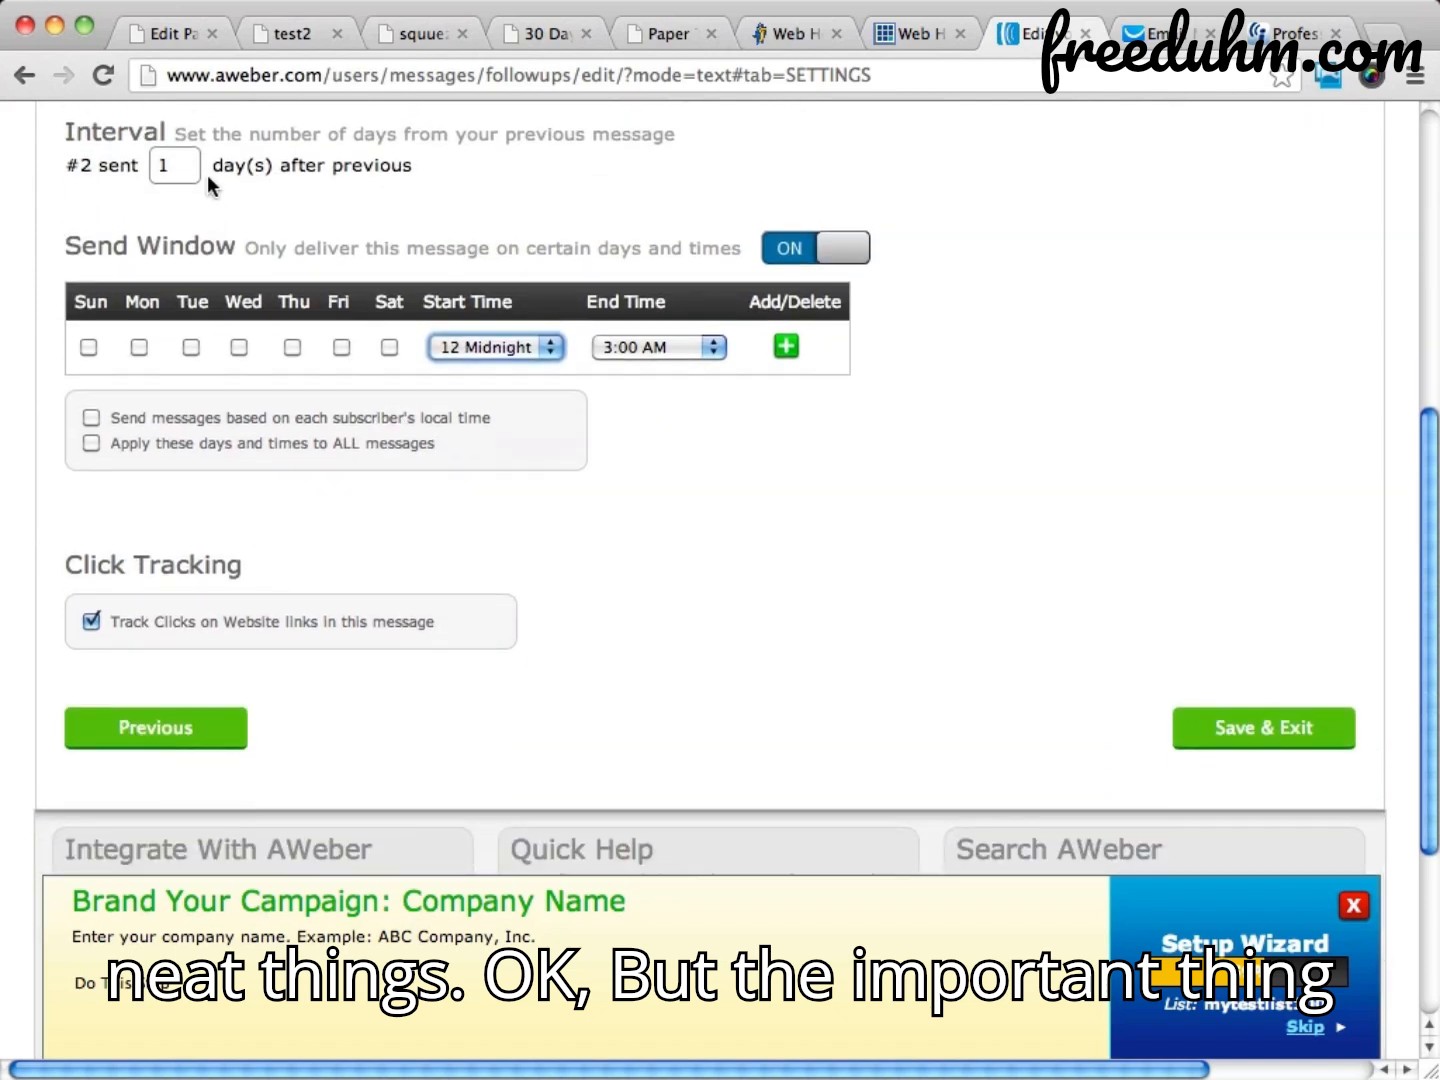
scroll(460, 776, "right", 3)
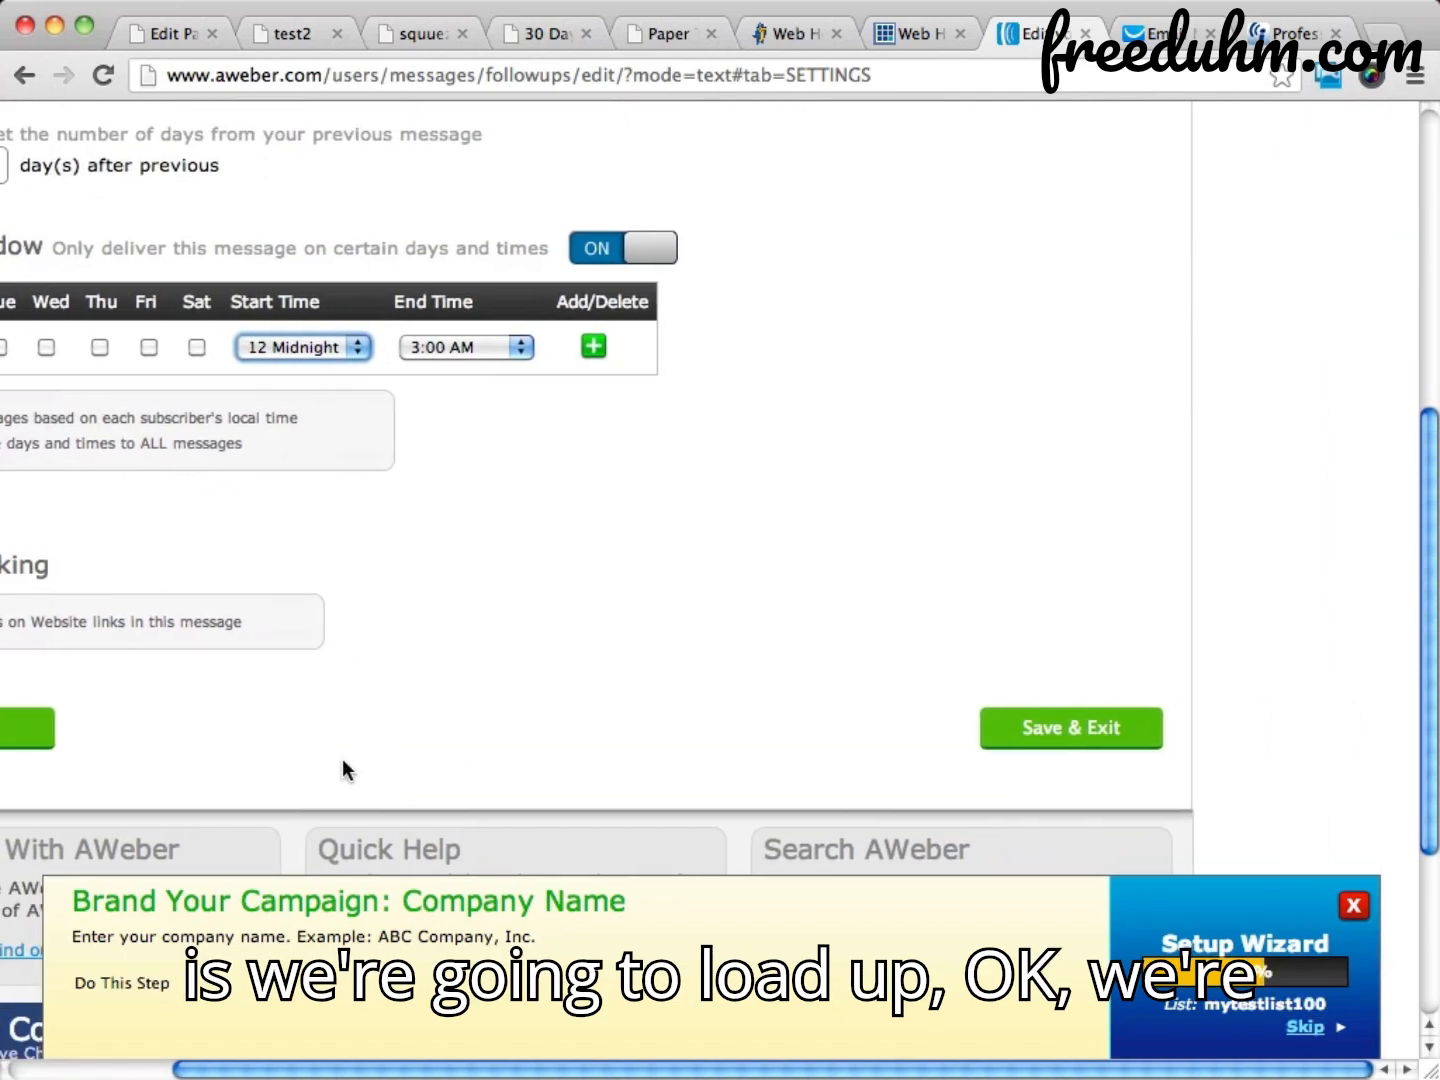
left_click(1049, 710)
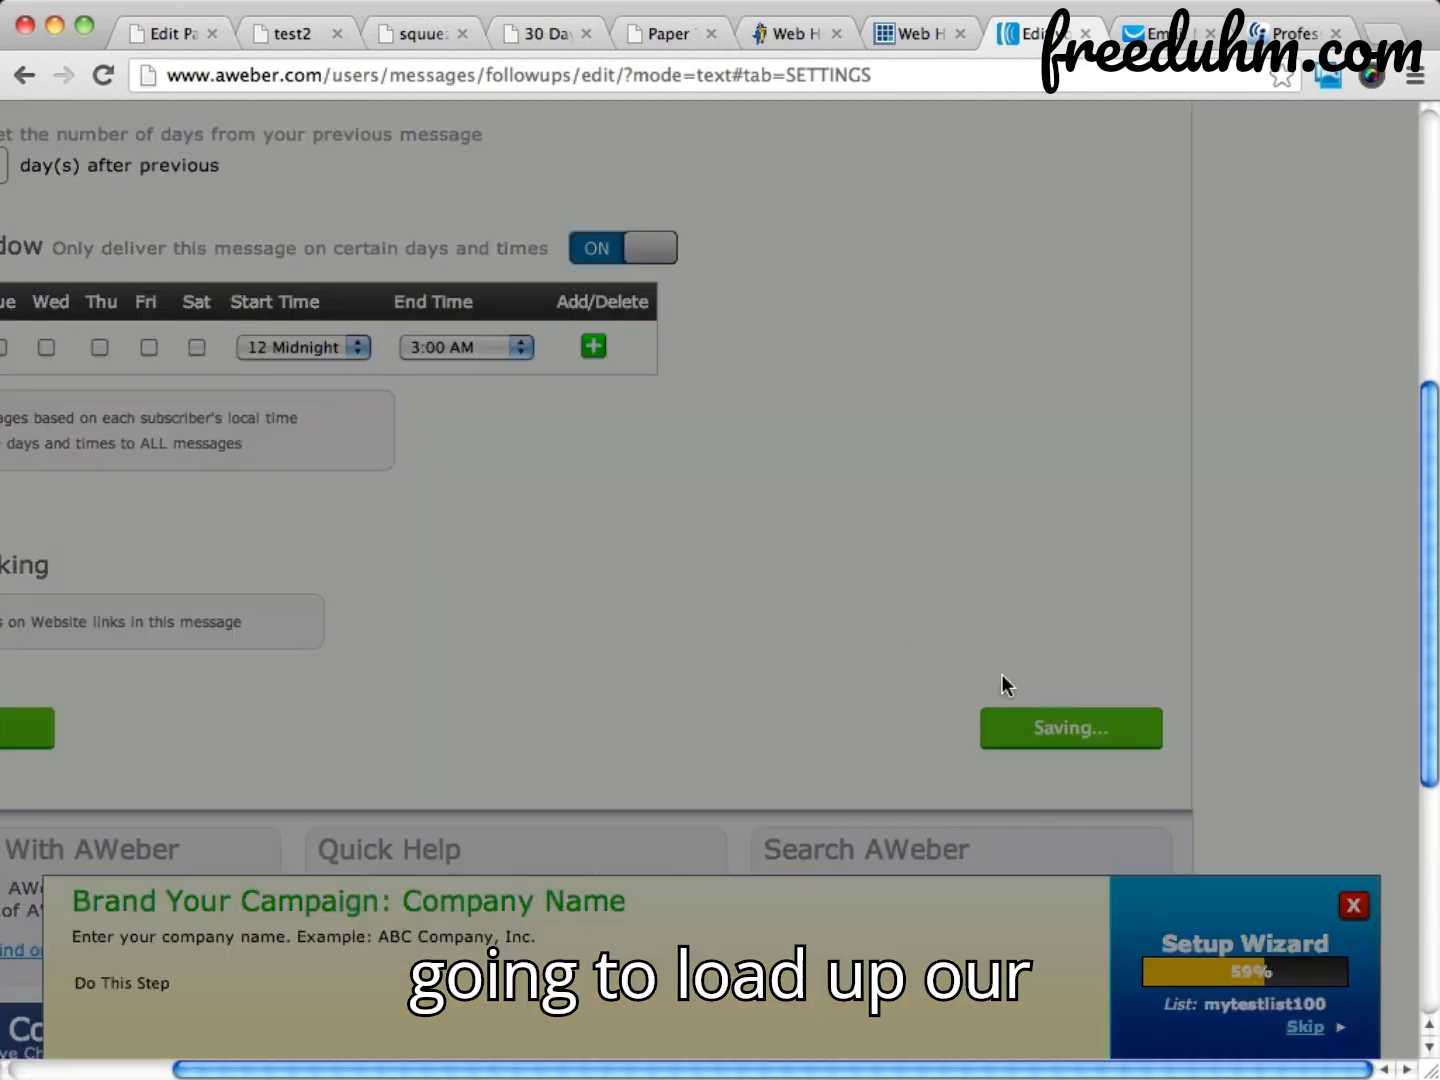